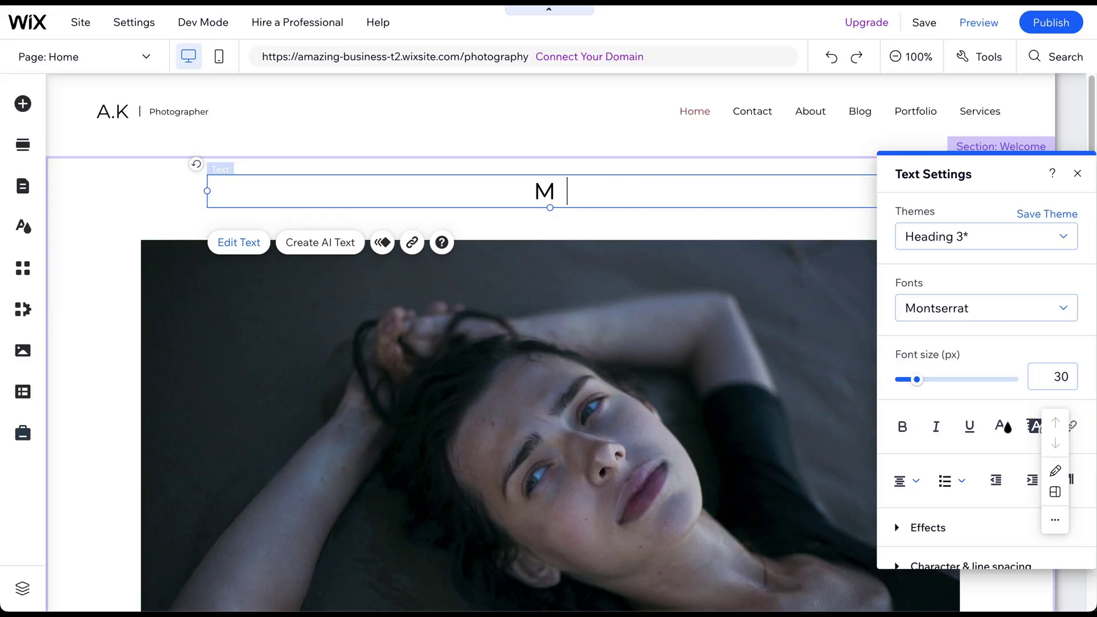
{"action": "type", "text": "y "}
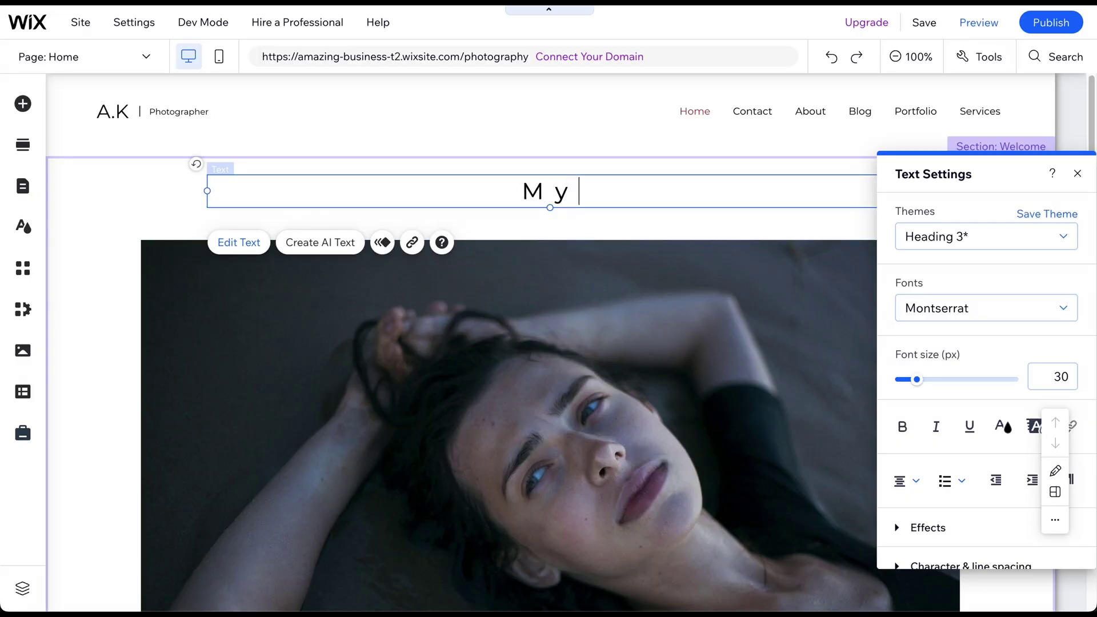
{"action": "type", "text": "photograph"}
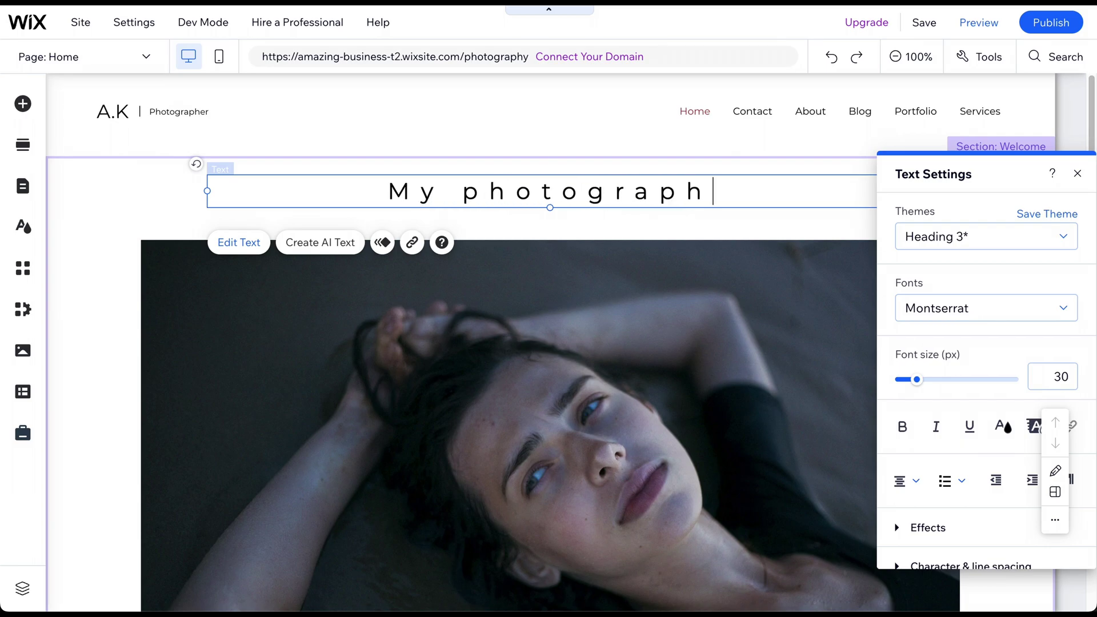
{"action": "type", "text": "y portfoli"}
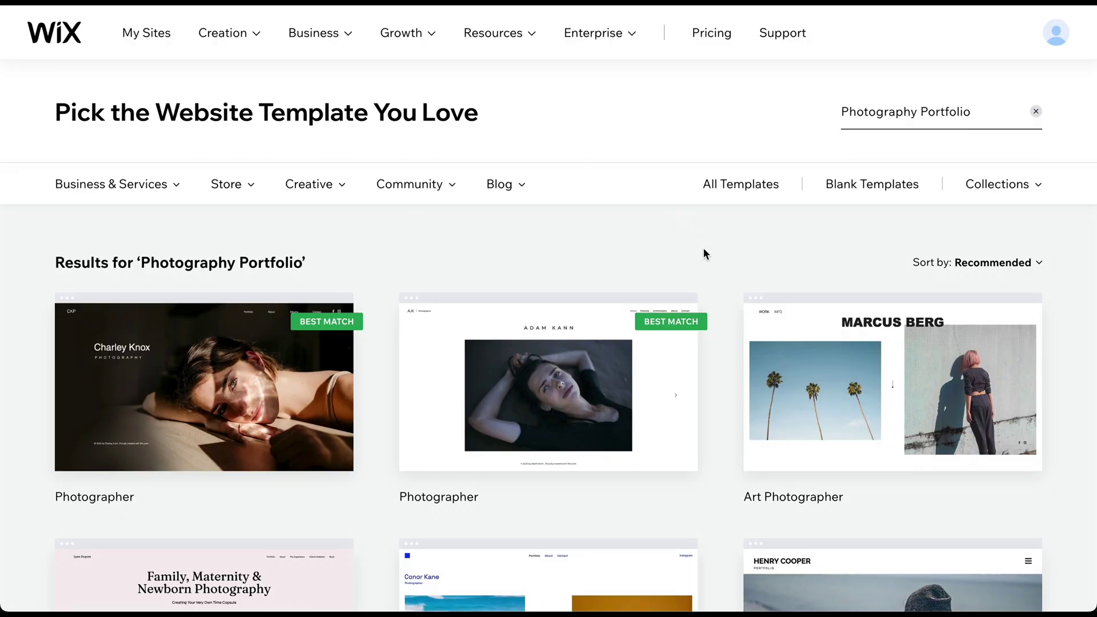
{"action": "scroll", "coordinate": [720, 290], "scroll_direction": "down", "scroll_amount": 1}
{"action": "scroll", "coordinate": [720, 289], "scroll_direction": "down", "scroll_amount": 1}
{"action": "scroll", "coordinate": [720, 290], "scroll_direction": "down", "scroll_amount": 1}
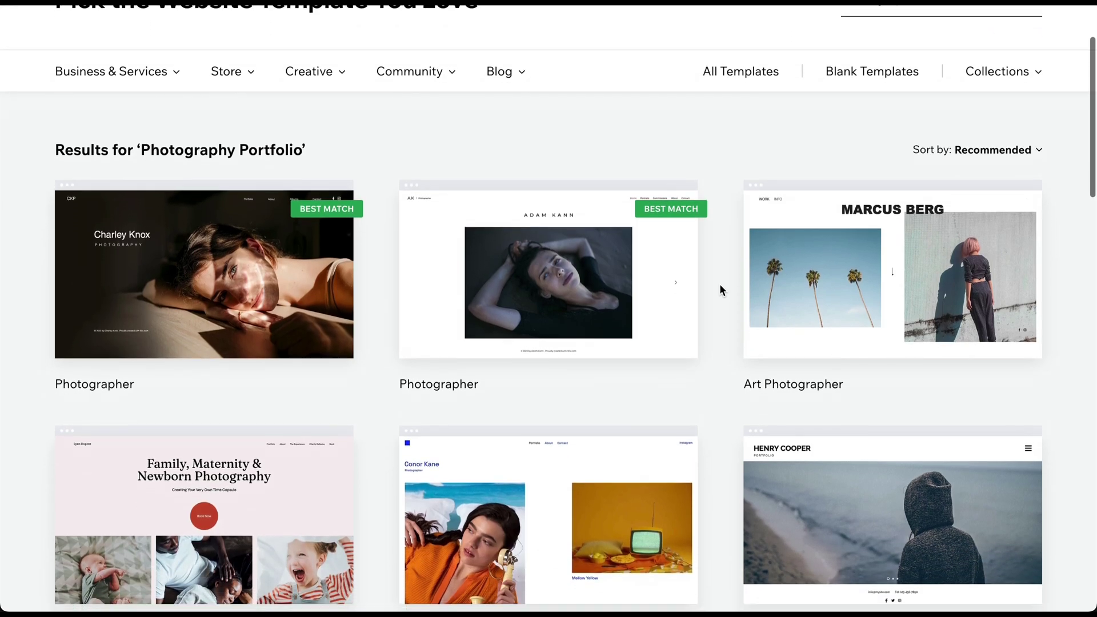
{"action": "scroll", "coordinate": [720, 290], "scroll_direction": "down", "scroll_amount": 1}
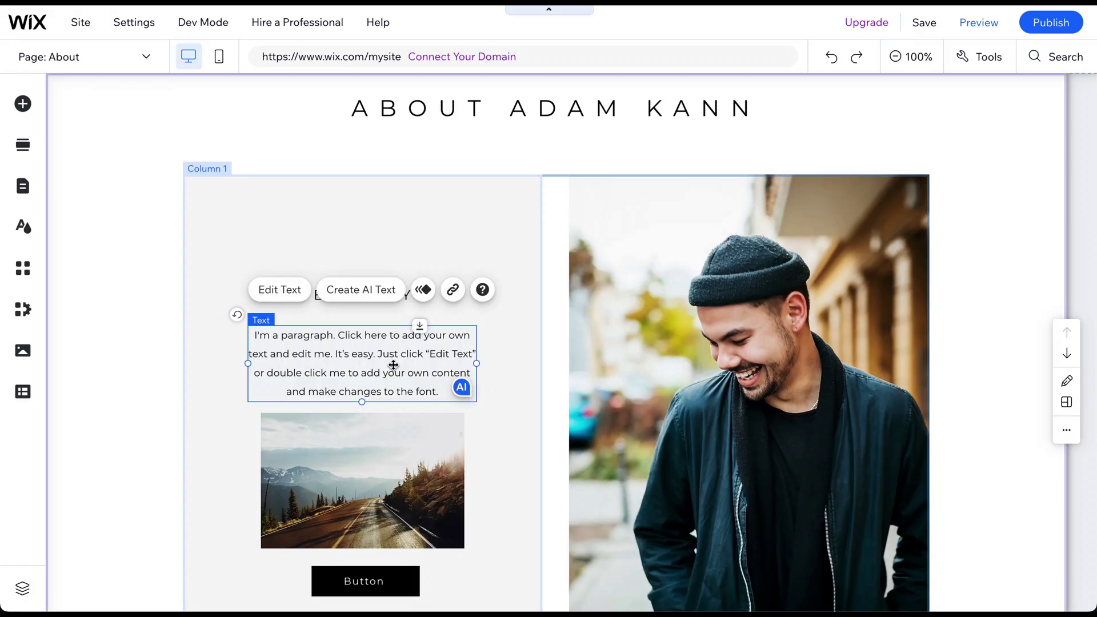
Try the AI text generator on a paragraph and begin entering a business type.
{"action": "left_click", "coordinate": [363, 298]}
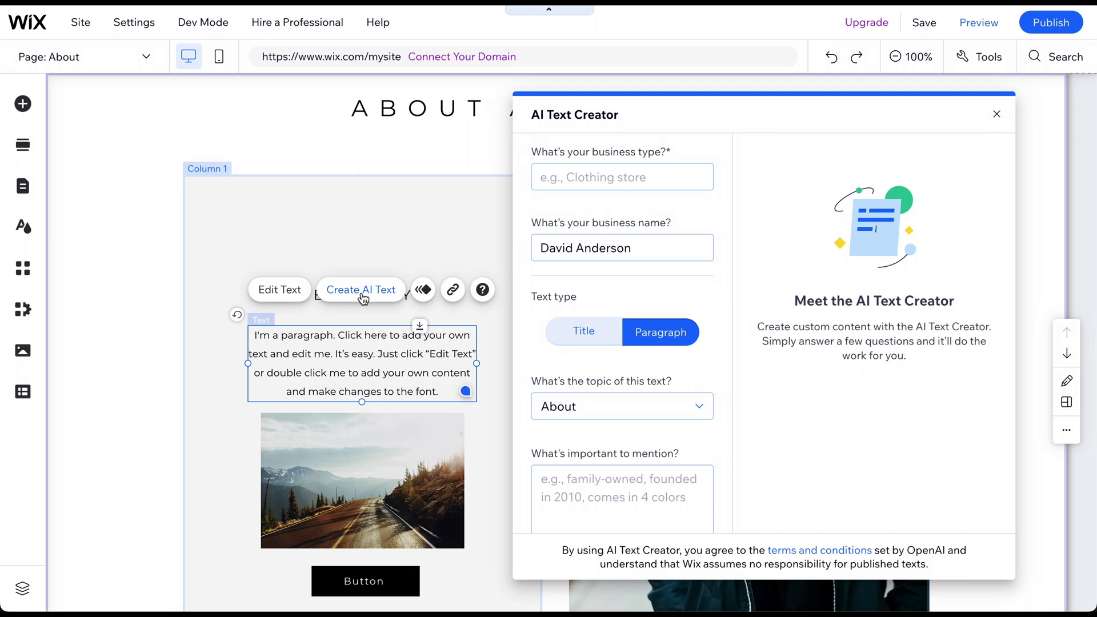
{"action": "left_click", "coordinate": [566, 178]}
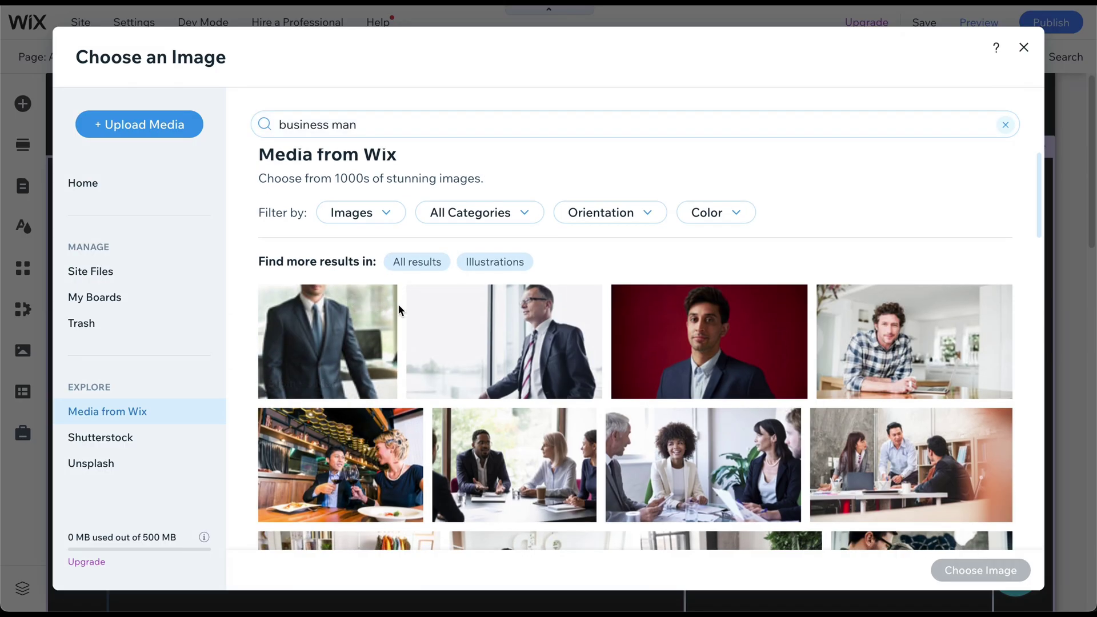
{"action": "scroll", "coordinate": [398, 303], "scroll_direction": "down", "scroll_amount": 2}
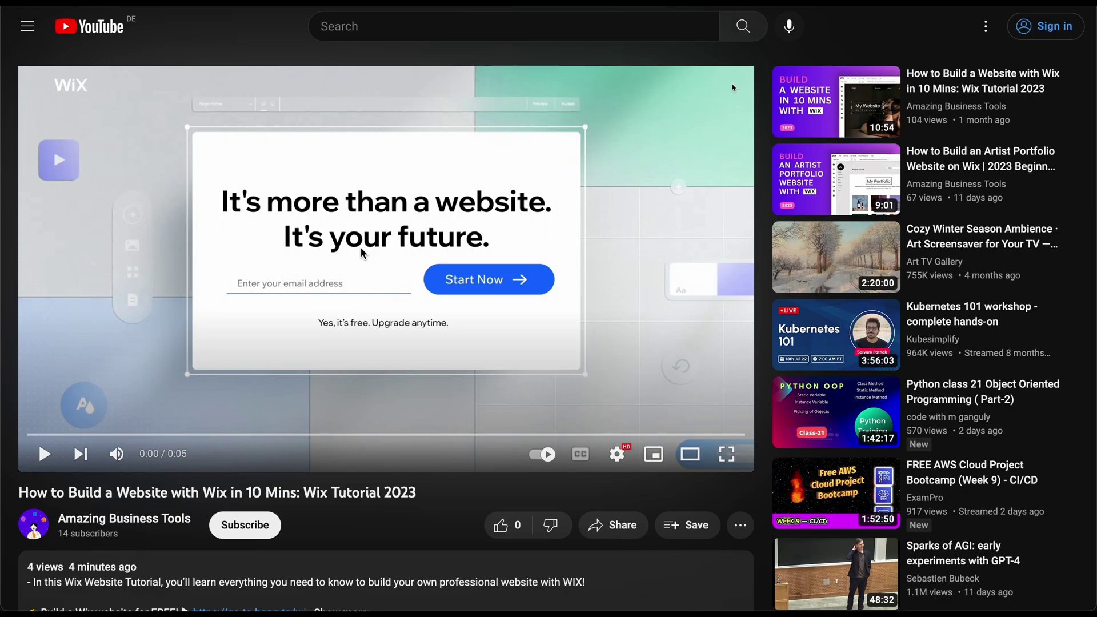
{"action": "scroll", "coordinate": [360, 246], "scroll_direction": "down", "scroll_amount": 2}
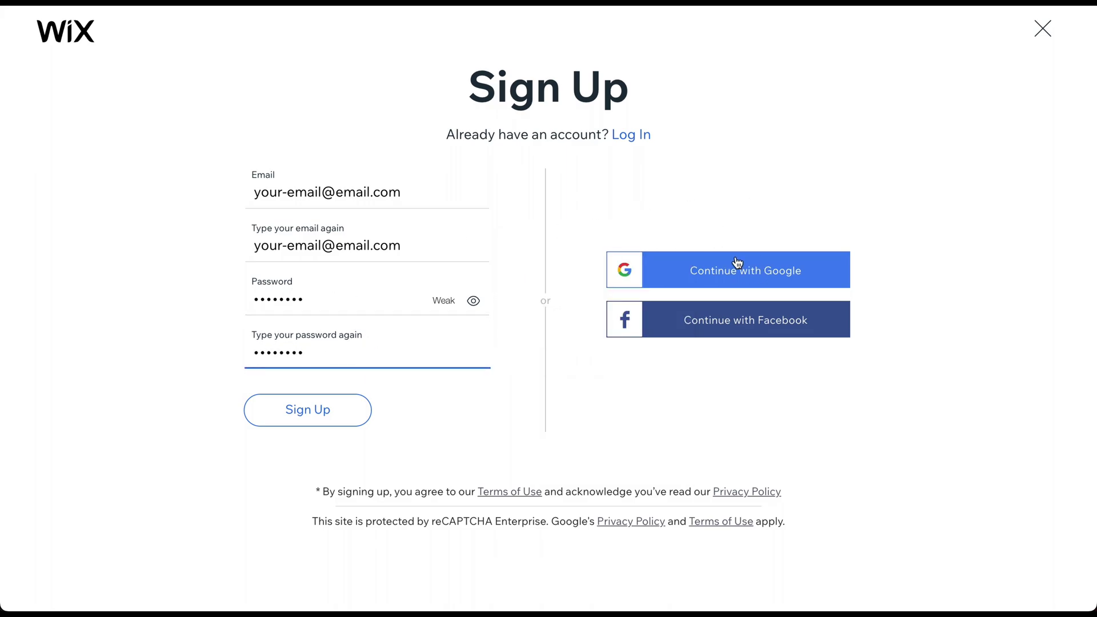
Submit the Wix sign-up form with the new email and password.
{"action": "left_click", "coordinate": [314, 412]}
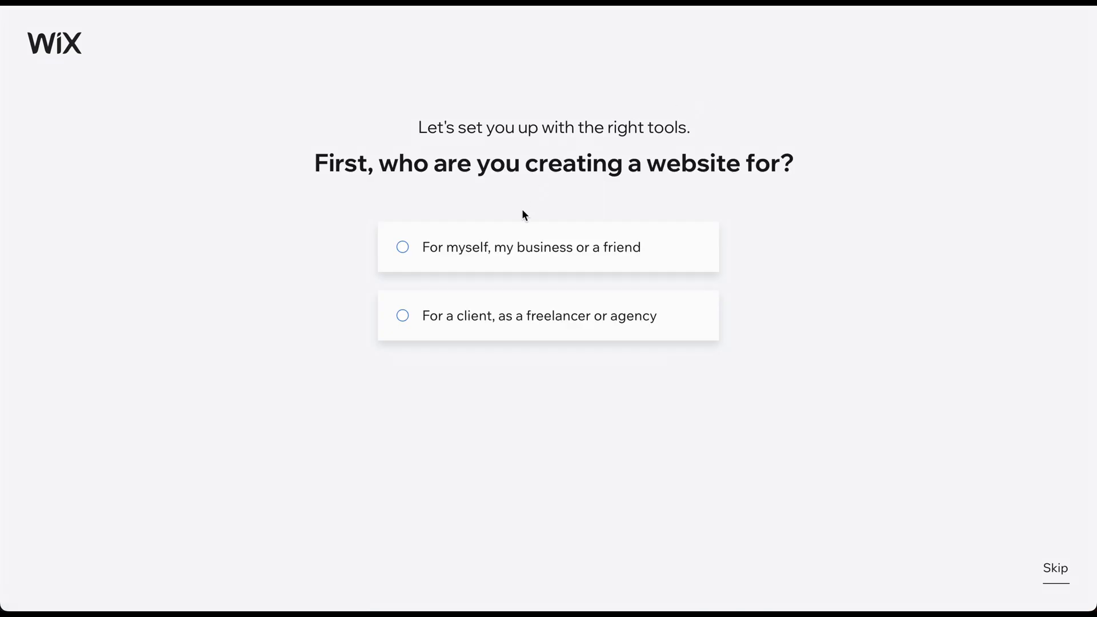
Answer onboarding: site for myself, Photography Portfolio type, a site name, no extra features.
{"action": "left_click", "coordinate": [538, 252]}
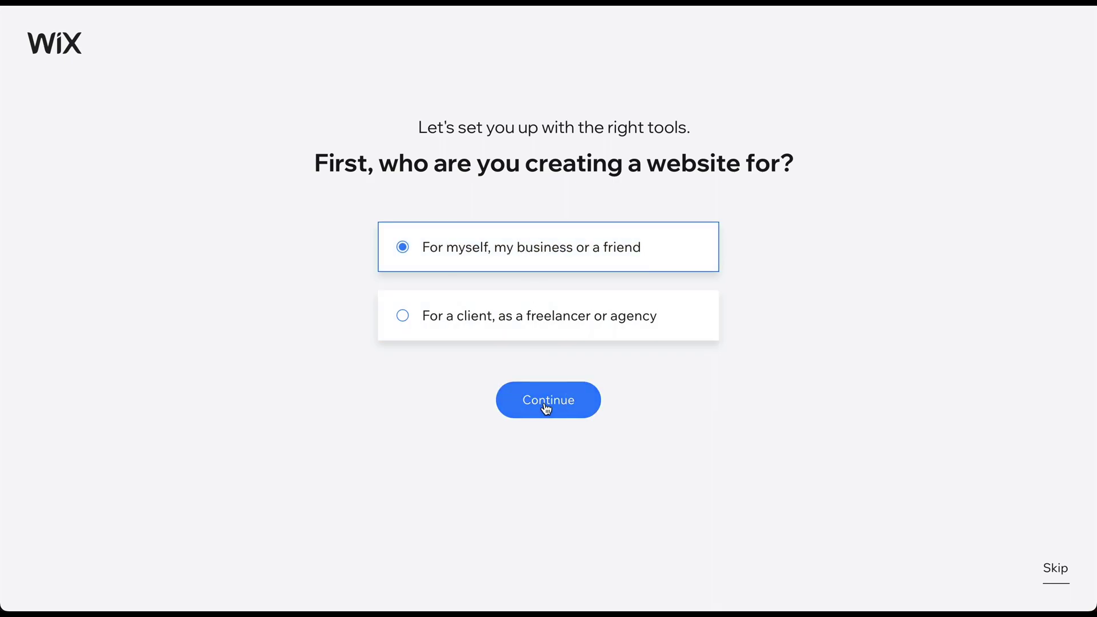
{"action": "left_click", "coordinate": [545, 408]}
{"action": "type", "text": "P"}
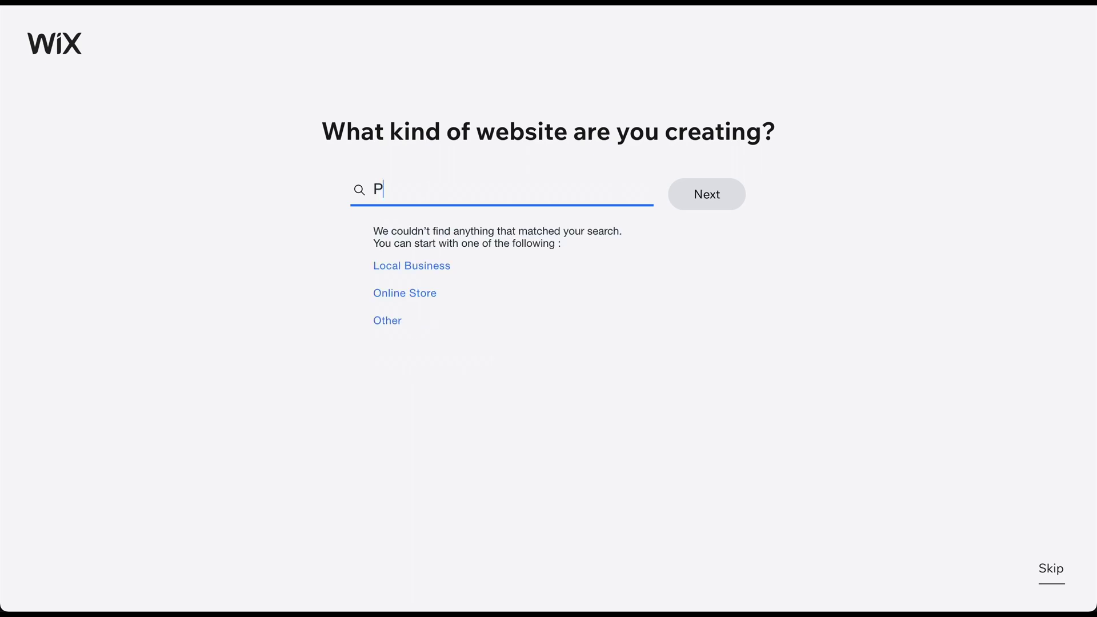
{"action": "type", "text": "ho"}
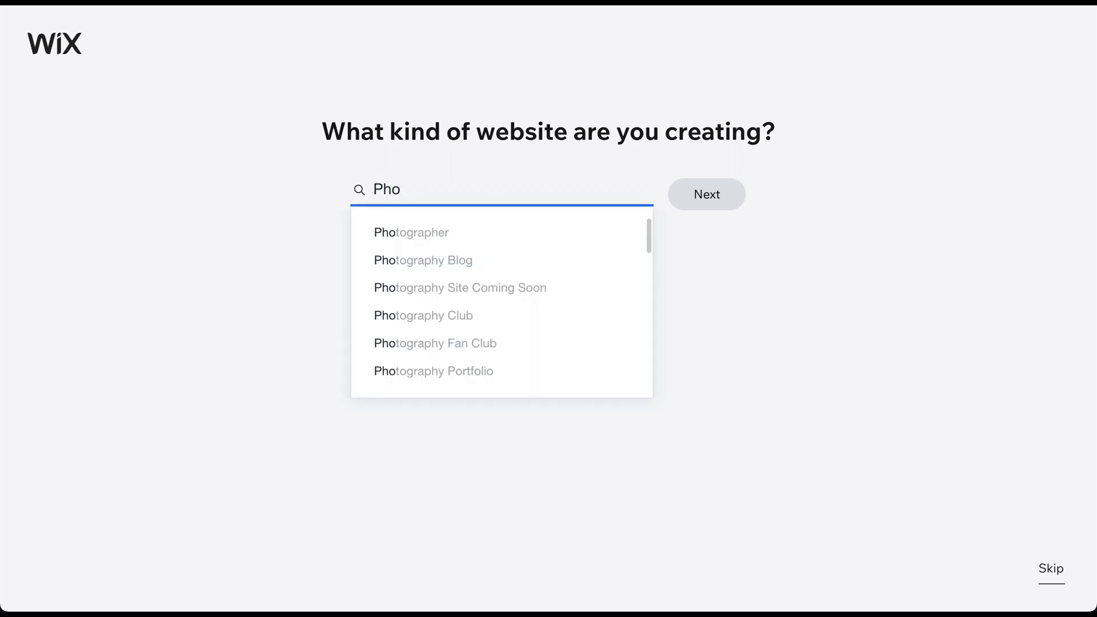
{"action": "left_click", "coordinate": [443, 371]}
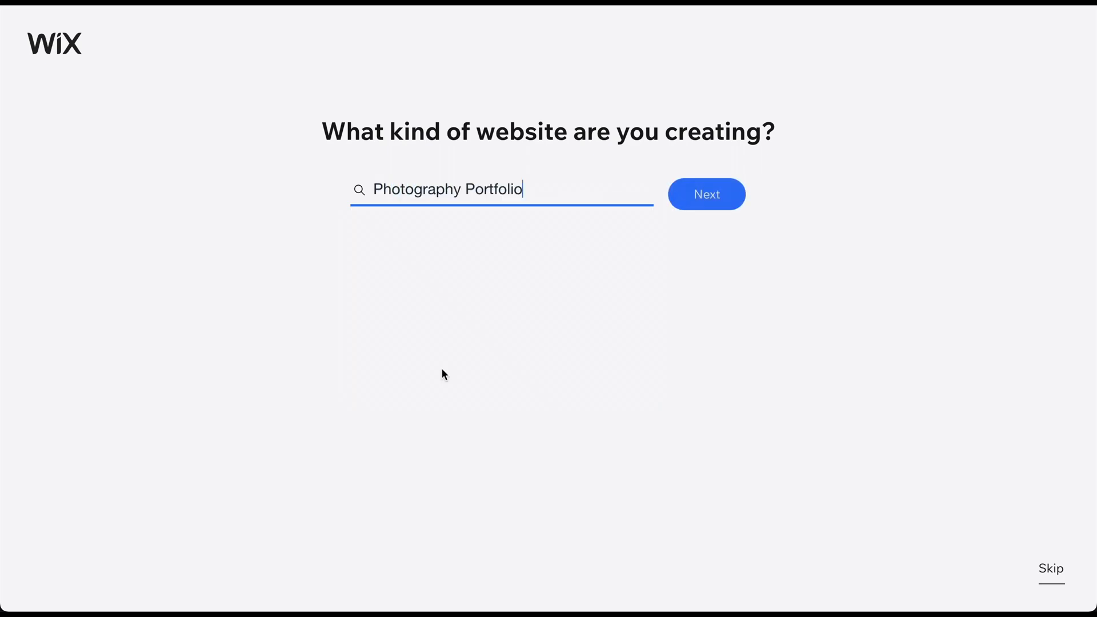
{"action": "left_click", "coordinate": [705, 204]}
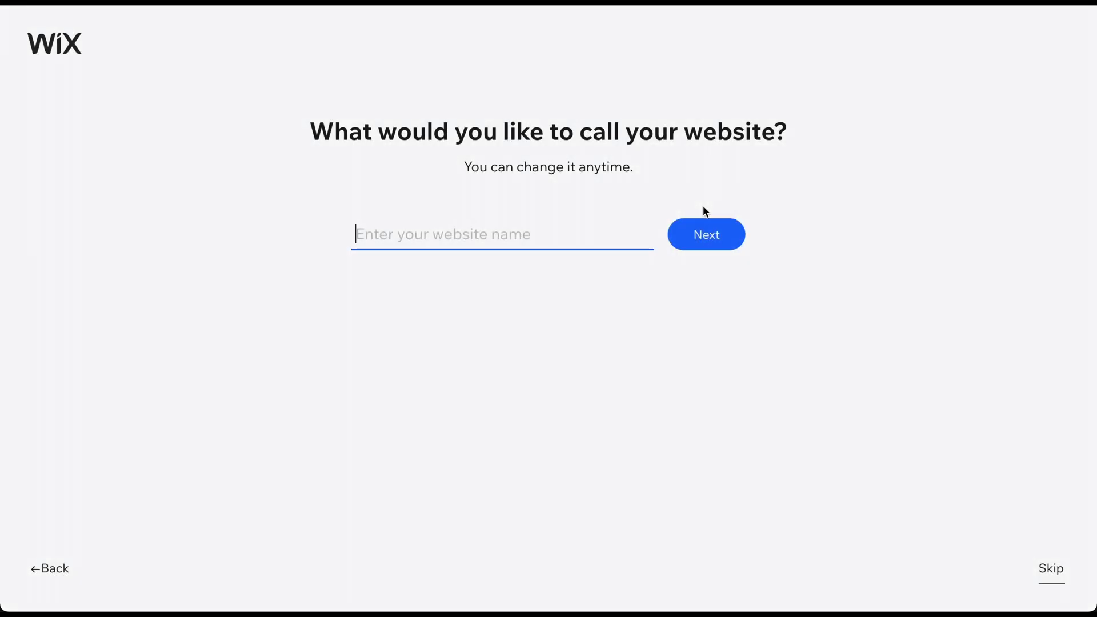
{"action": "type", "text": "David Anderson"}
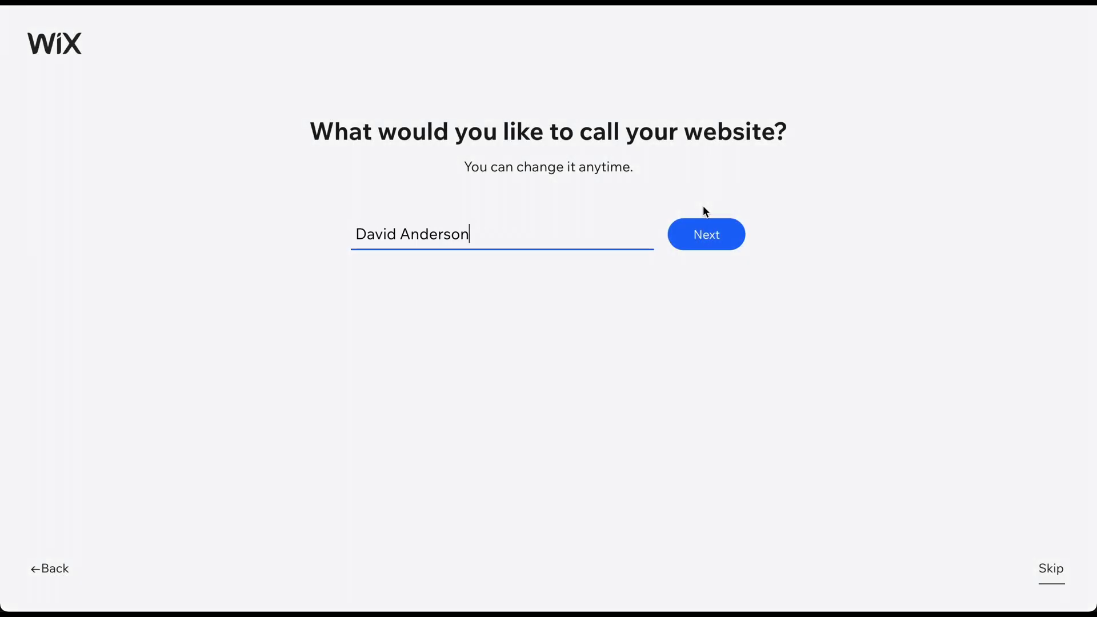
{"action": "left_click", "coordinate": [704, 234]}
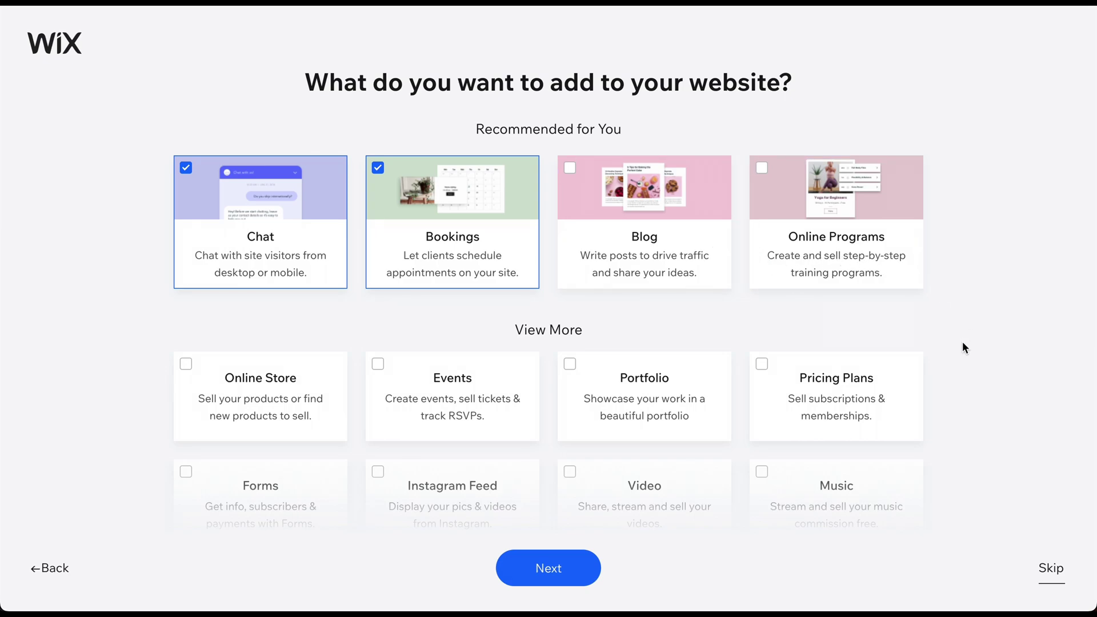
{"action": "left_click", "coordinate": [1043, 576]}
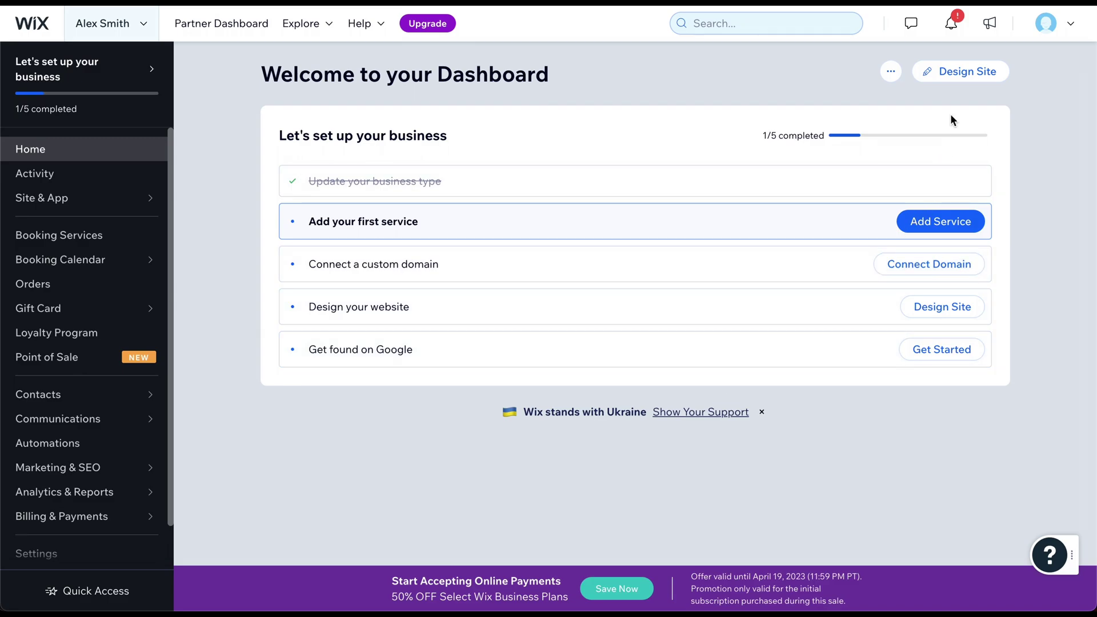
Start designing the site from the Dashboard by customizing a designed template.
{"action": "left_click", "coordinate": [960, 73]}
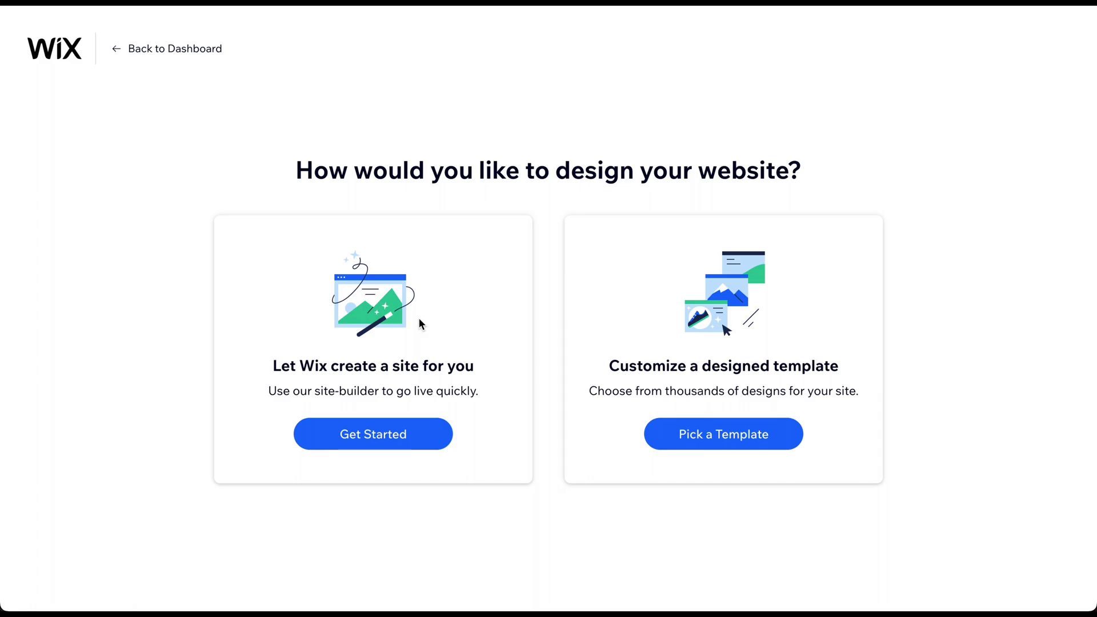
{"action": "left_click", "coordinate": [727, 435]}
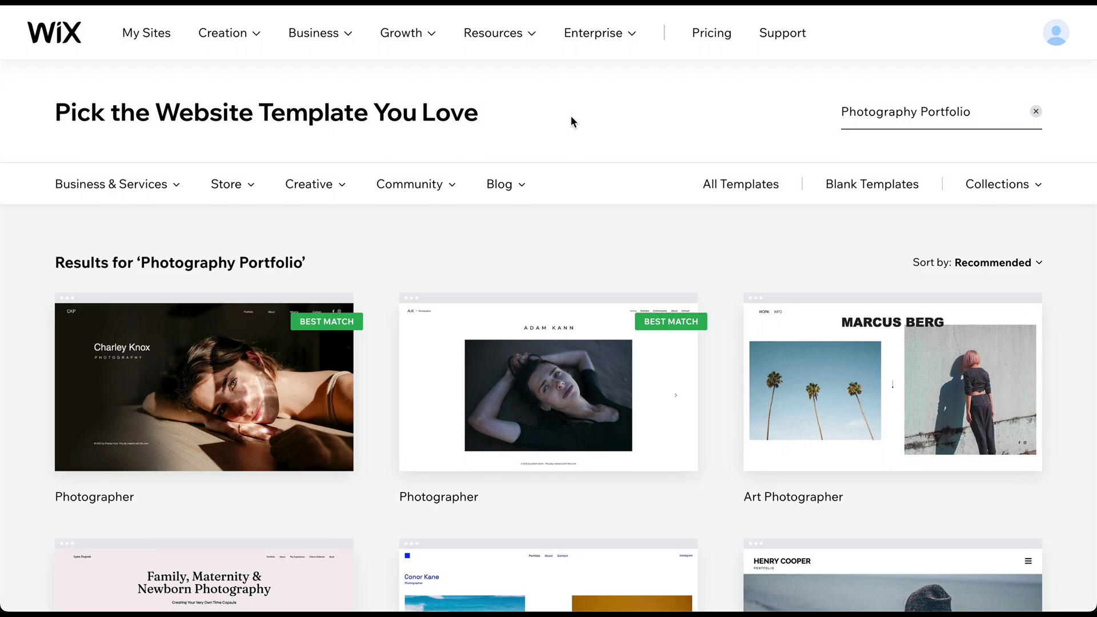
{"action": "scroll", "coordinate": [719, 284], "scroll_direction": "down", "scroll_amount": 2}
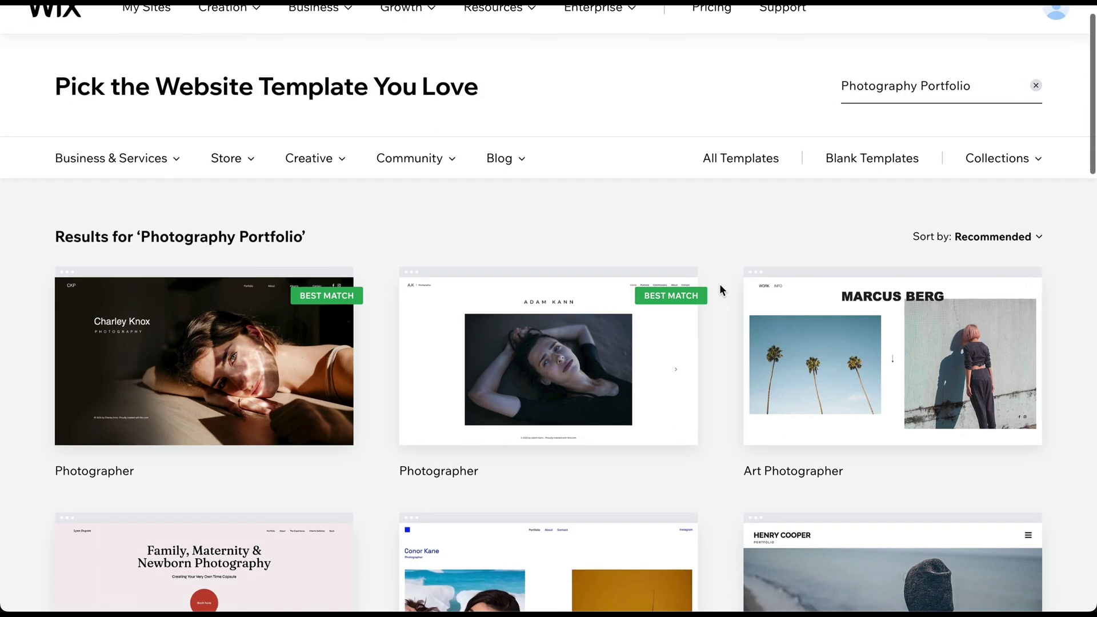
{"action": "scroll", "coordinate": [720, 285], "scroll_direction": "down", "scroll_amount": 1}
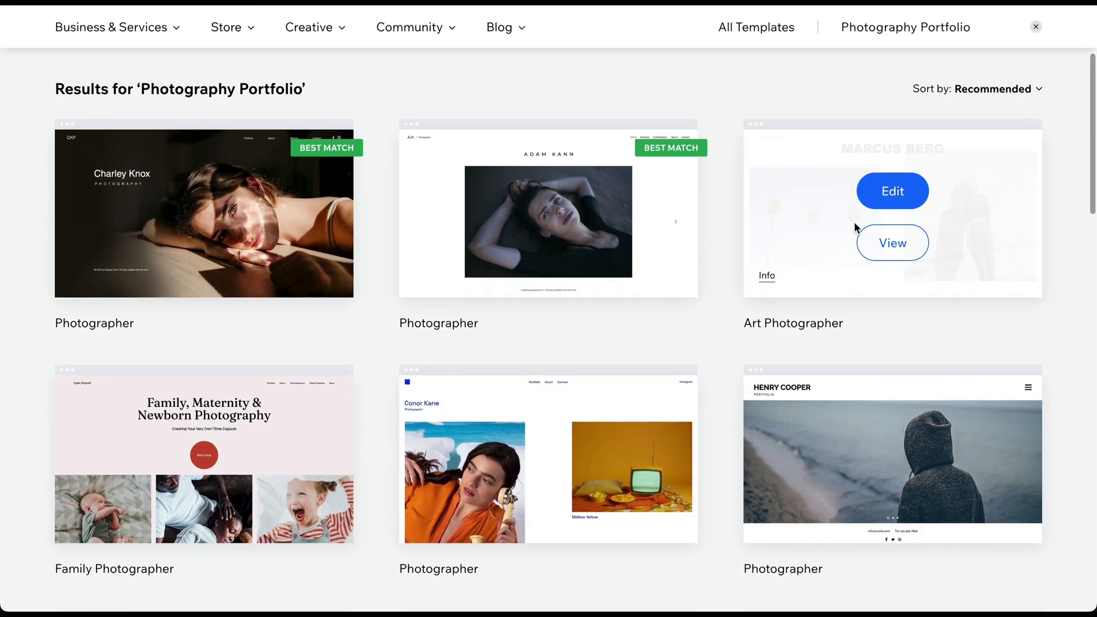
{"action": "left_click", "coordinate": [896, 244]}
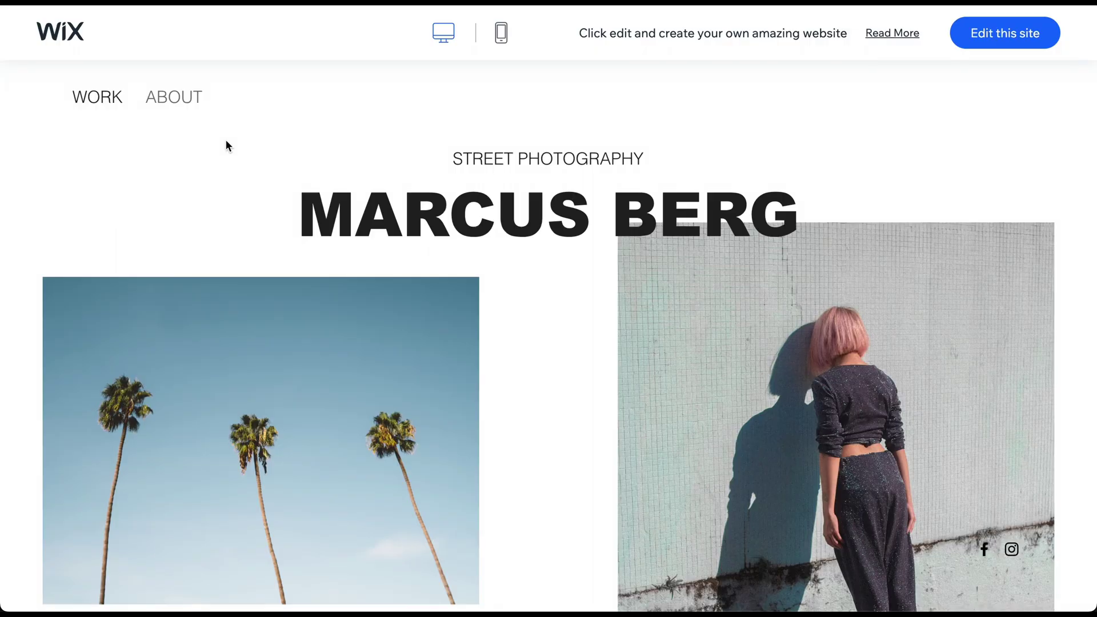
{"action": "scroll", "coordinate": [228, 146], "scroll_direction": "down", "scroll_amount": 1}
{"action": "scroll", "coordinate": [227, 146], "scroll_direction": "down", "scroll_amount": 2}
{"action": "scroll", "coordinate": [227, 146], "scroll_direction": "down", "scroll_amount": 1}
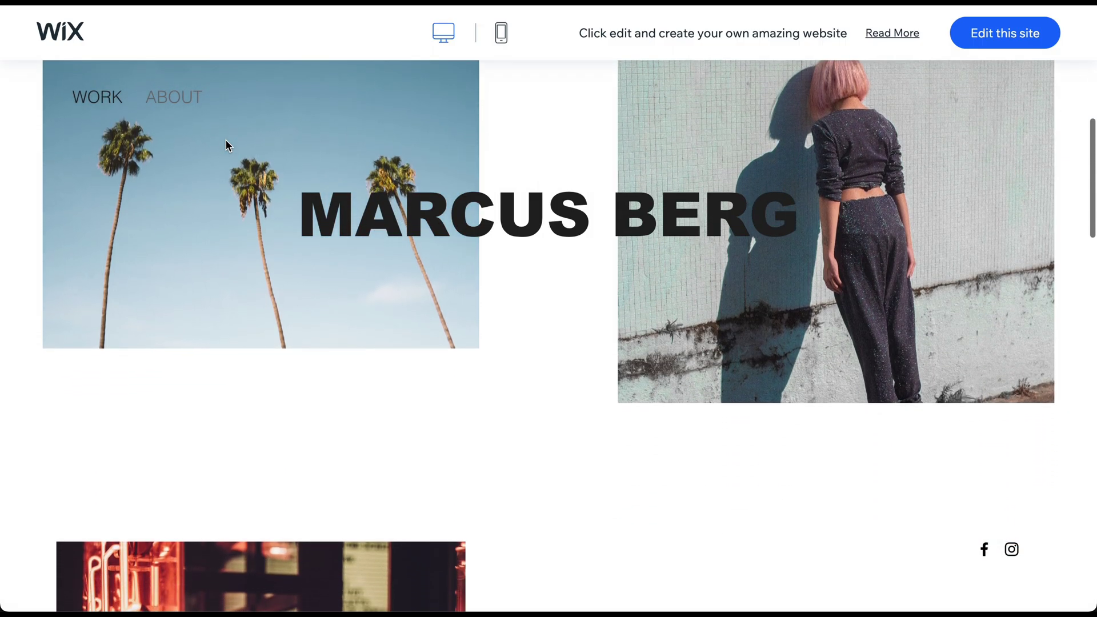
{"action": "scroll", "coordinate": [228, 146], "scroll_direction": "down", "scroll_amount": 1}
{"action": "scroll", "coordinate": [228, 147], "scroll_direction": "down", "scroll_amount": 1}
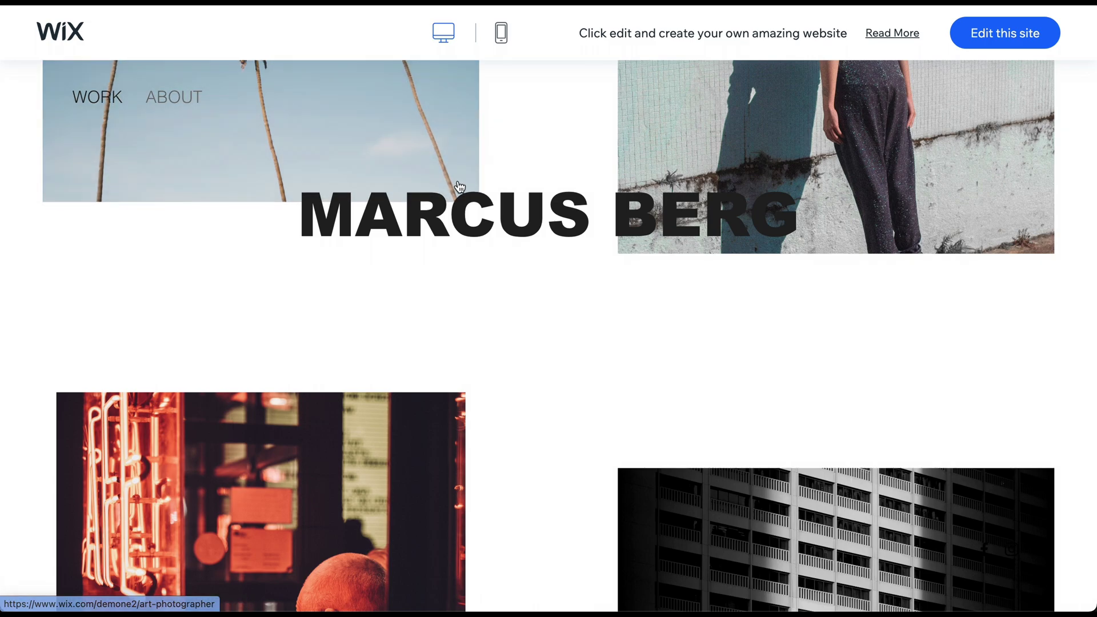
{"action": "scroll", "coordinate": [494, 259], "scroll_direction": "down", "scroll_amount": 1}
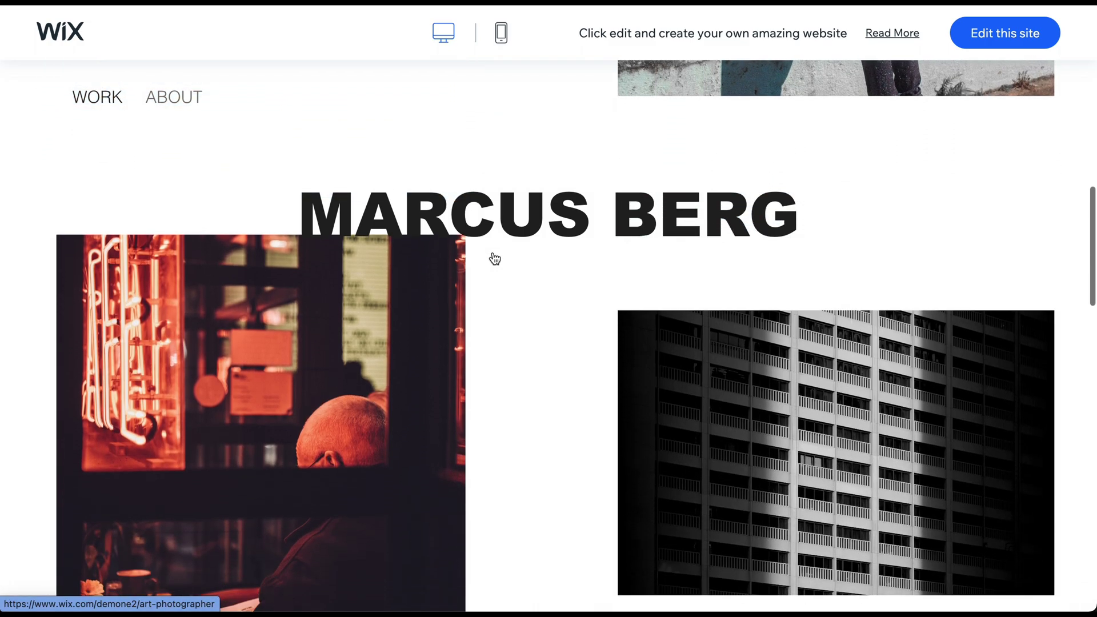
{"action": "scroll", "coordinate": [495, 258], "scroll_direction": "down", "scroll_amount": 2}
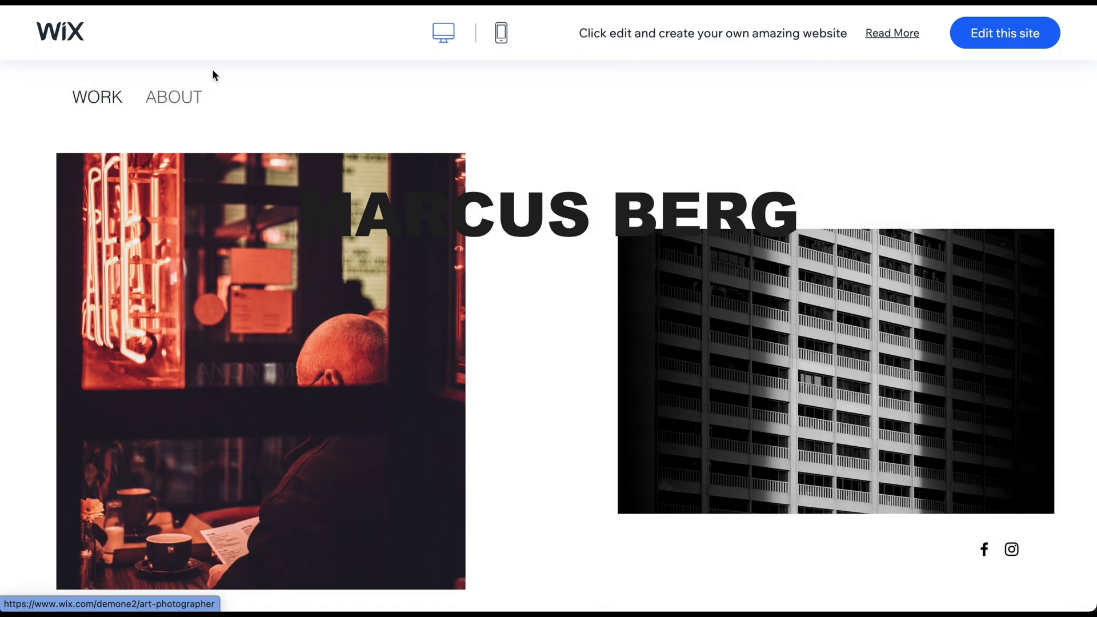
{"action": "left_click", "coordinate": [108, 37]}
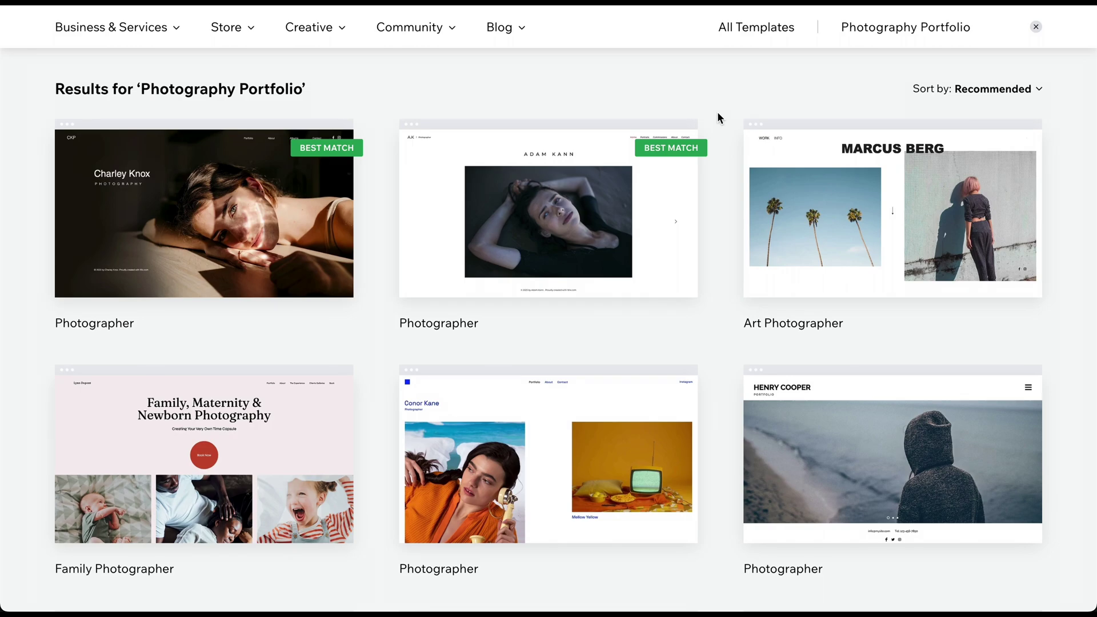
{"action": "scroll", "coordinate": [718, 113], "scroll_direction": "down", "scroll_amount": 1}
{"action": "scroll", "coordinate": [718, 113], "scroll_direction": "down", "scroll_amount": 1}
{"action": "scroll", "coordinate": [718, 113], "scroll_direction": "down", "scroll_amount": 1}
{"action": "scroll", "coordinate": [718, 113], "scroll_direction": "down", "scroll_amount": 3}
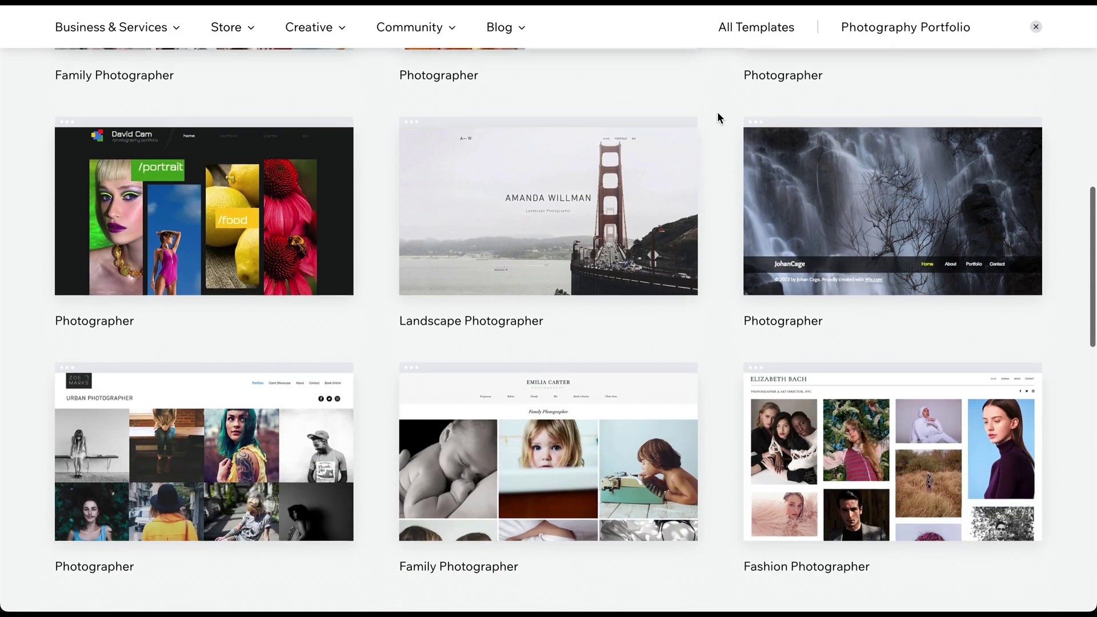
{"action": "scroll", "coordinate": [718, 113], "scroll_direction": "down", "scroll_amount": 1}
{"action": "scroll", "coordinate": [718, 113], "scroll_direction": "down", "scroll_amount": 2}
{"action": "scroll", "coordinate": [718, 111], "scroll_direction": "up", "scroll_amount": 1}
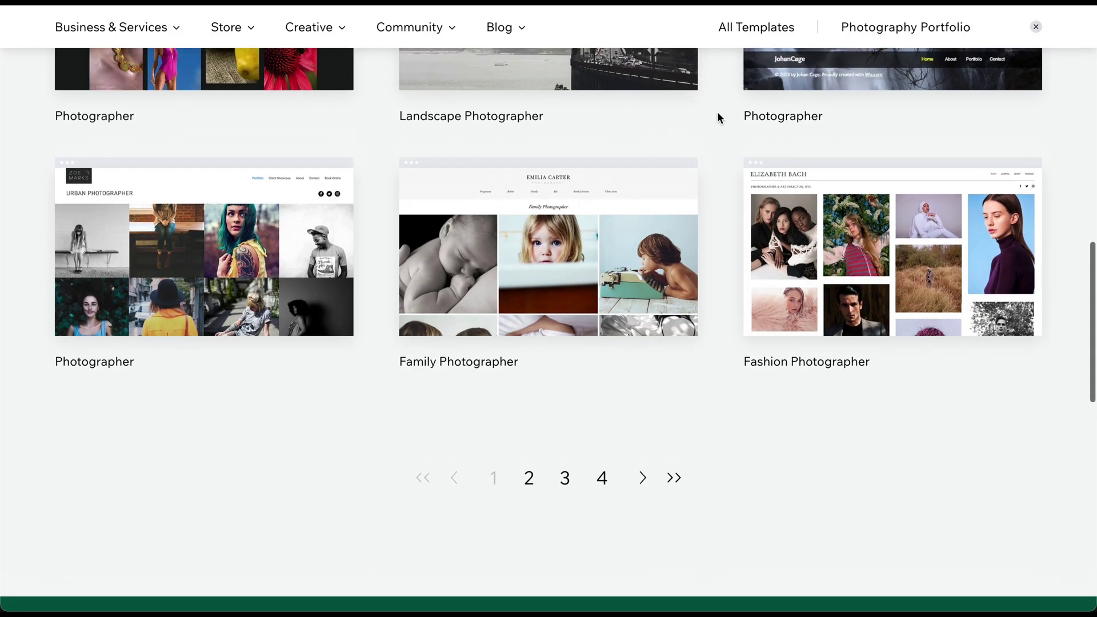
{"action": "scroll", "coordinate": [718, 112], "scroll_direction": "up", "scroll_amount": 3}
{"action": "scroll", "coordinate": [718, 112], "scroll_direction": "up", "scroll_amount": 1}
{"action": "scroll", "coordinate": [718, 111], "scroll_direction": "up", "scroll_amount": 3}
{"action": "scroll", "coordinate": [718, 111], "scroll_direction": "up", "scroll_amount": 3}
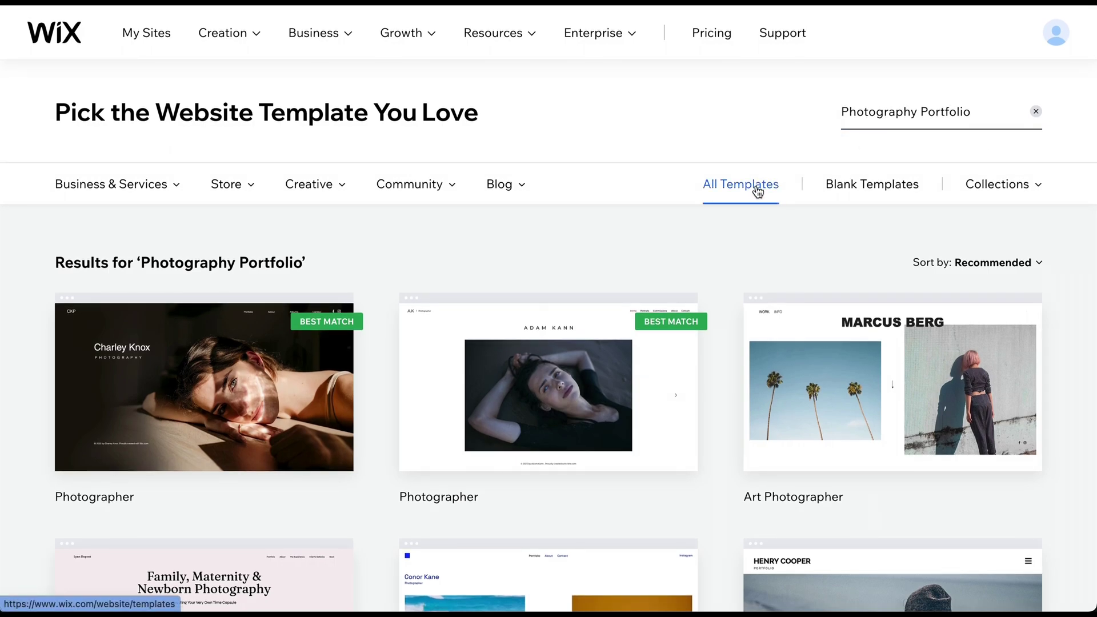
Clear the old template search, show All Templates, and search for 'Photography Portfolio'.
{"action": "left_click", "coordinate": [887, 123]}
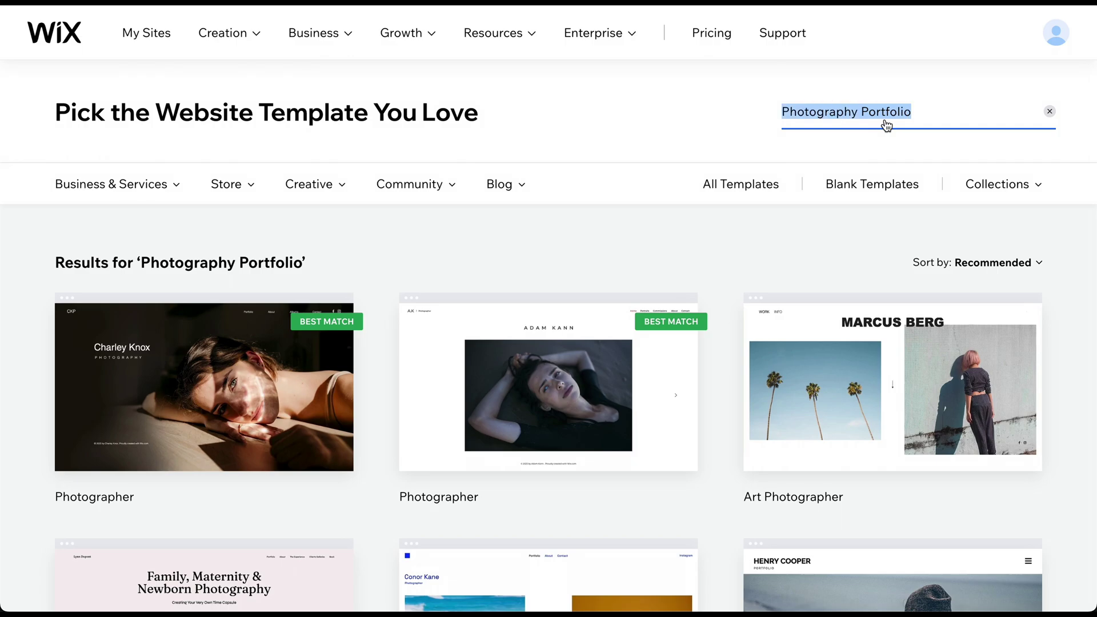
{"action": "key", "text": "BackSpace"}
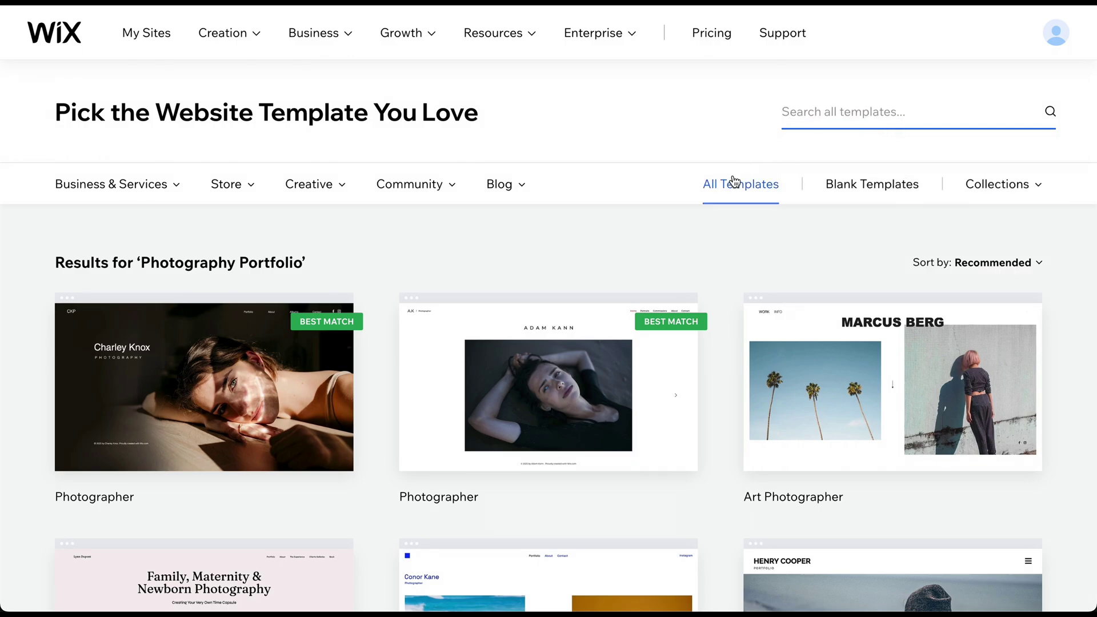
{"action": "left_click", "coordinate": [730, 182]}
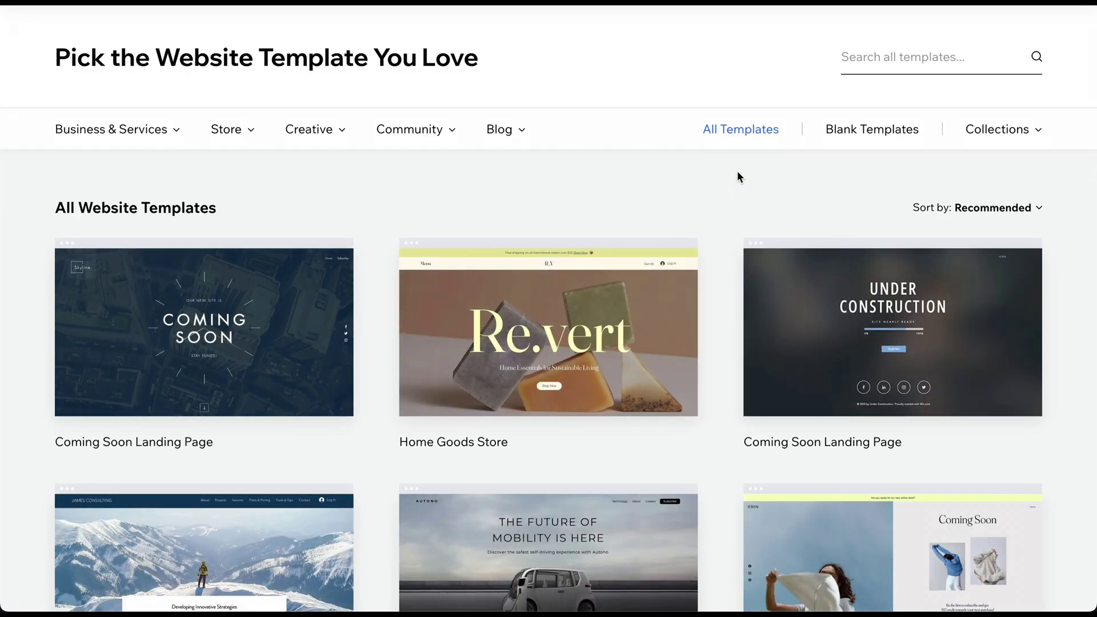
{"action": "left_click", "coordinate": [857, 66]}
{"action": "type", "text": "Photography Portfolio"}
{"action": "key", "text": "Return"}
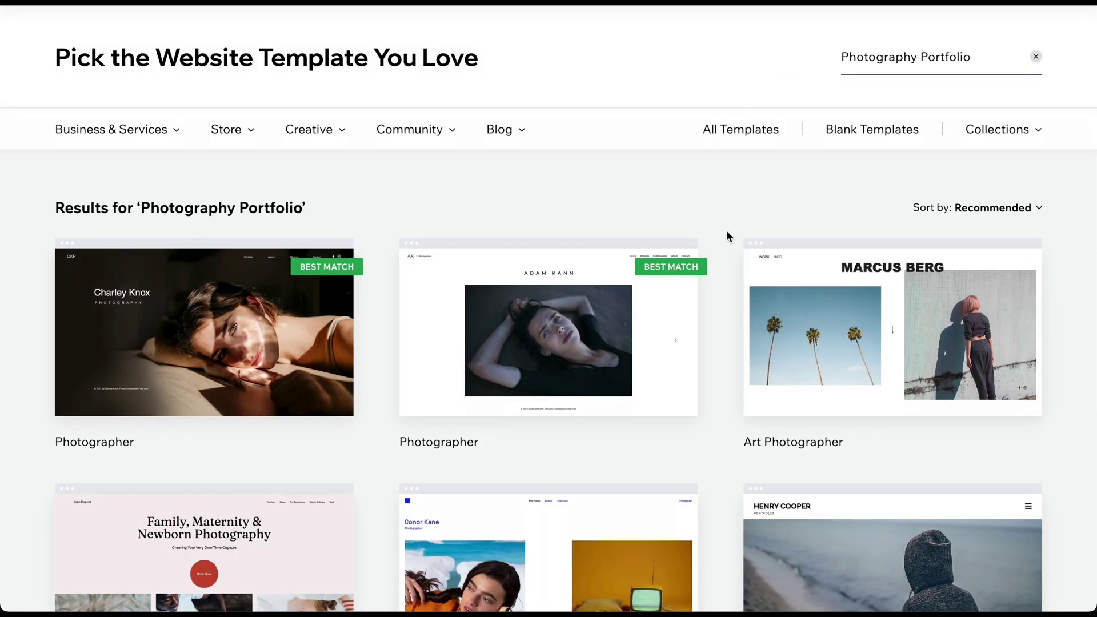
{"action": "scroll", "coordinate": [726, 237], "scroll_direction": "down", "scroll_amount": 2}
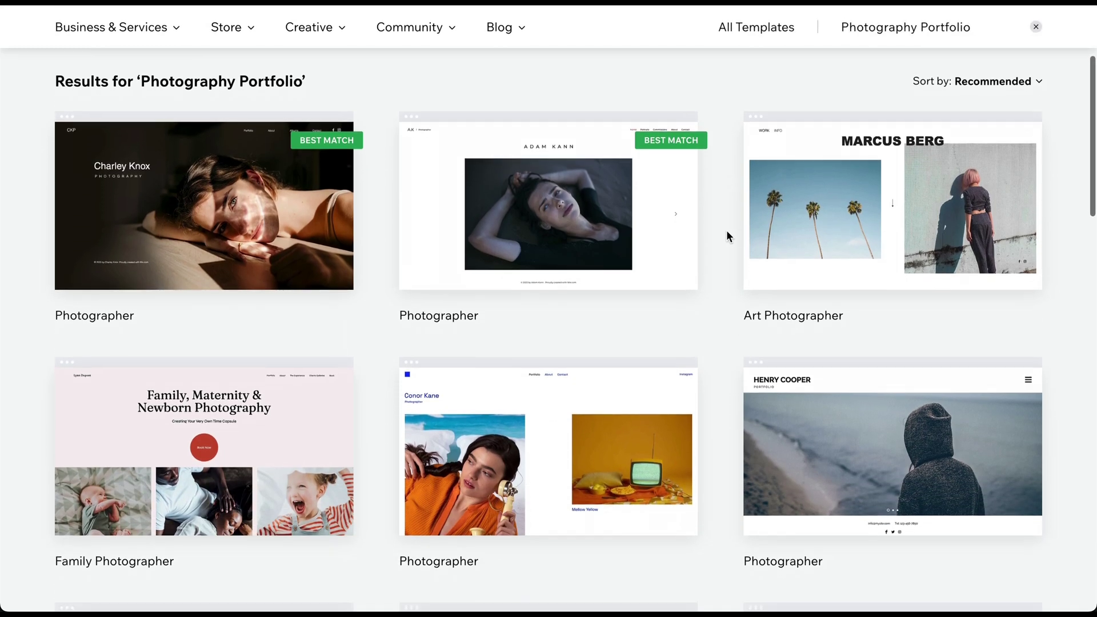
{"action": "scroll", "coordinate": [727, 231], "scroll_direction": "down", "scroll_amount": 2}
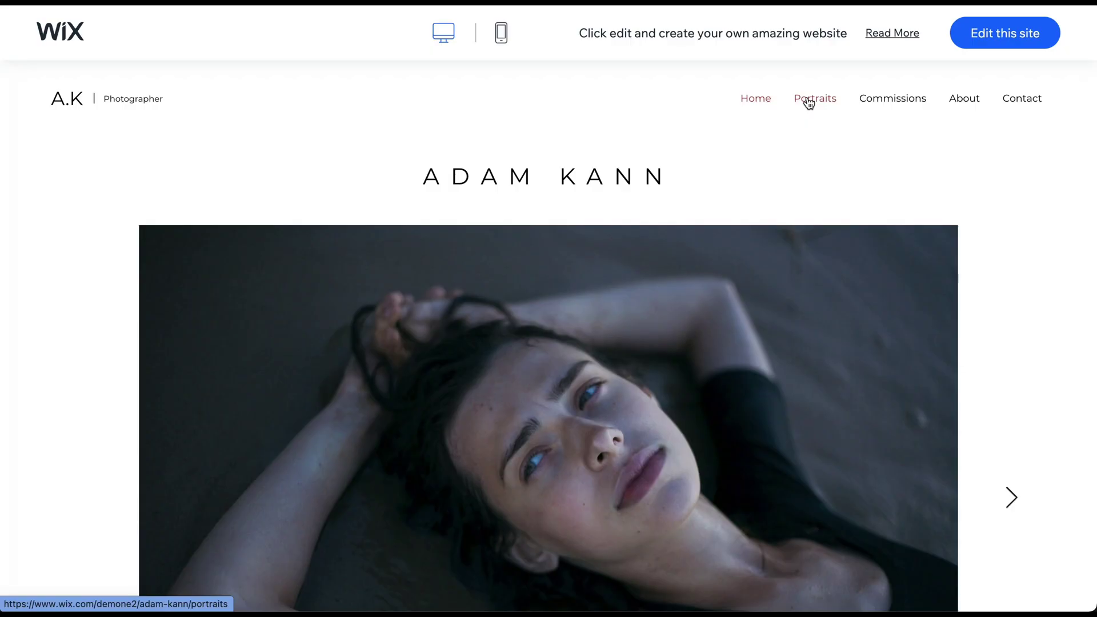
{"action": "left_click", "coordinate": [809, 104]}
{"action": "left_click", "coordinate": [885, 105]}
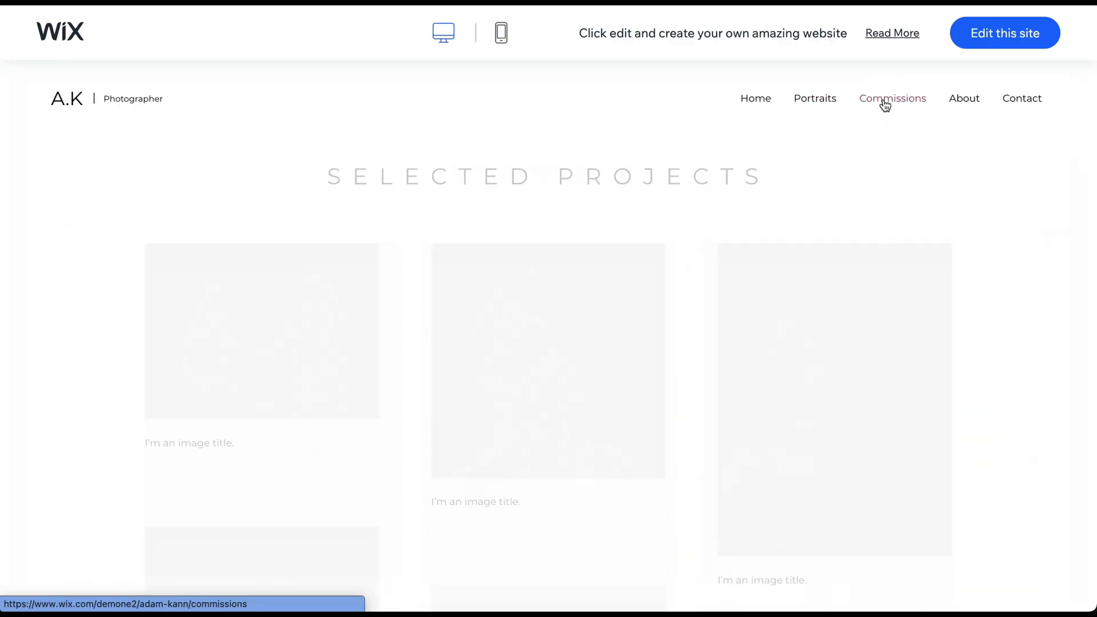
{"action": "left_click", "coordinate": [500, 34]}
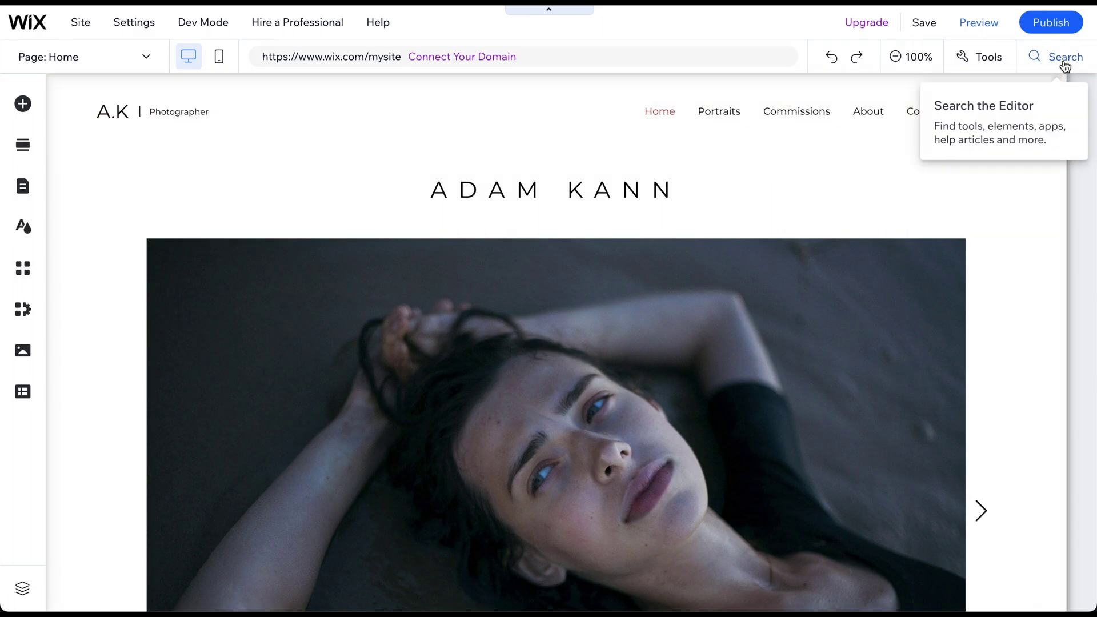
Try the editor search, then zoom the canvas out and back to 100%.
{"action": "left_click", "coordinate": [1066, 65]}
{"action": "type", "text": "how"}
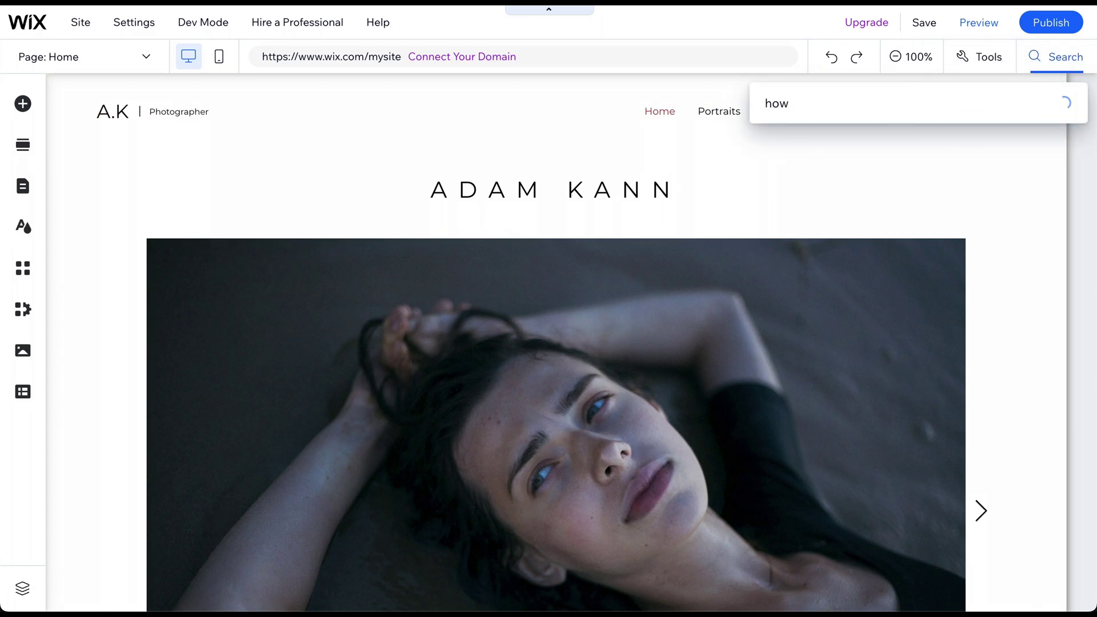
{"action": "left_click", "coordinate": [1067, 105]}
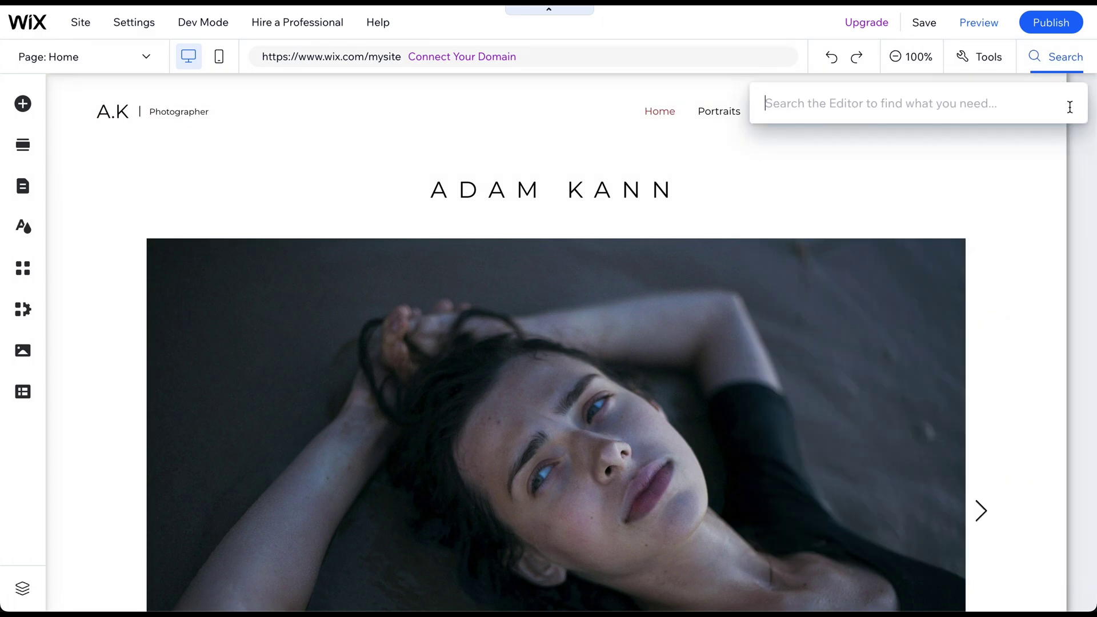
{"action": "left_click", "coordinate": [920, 56]}
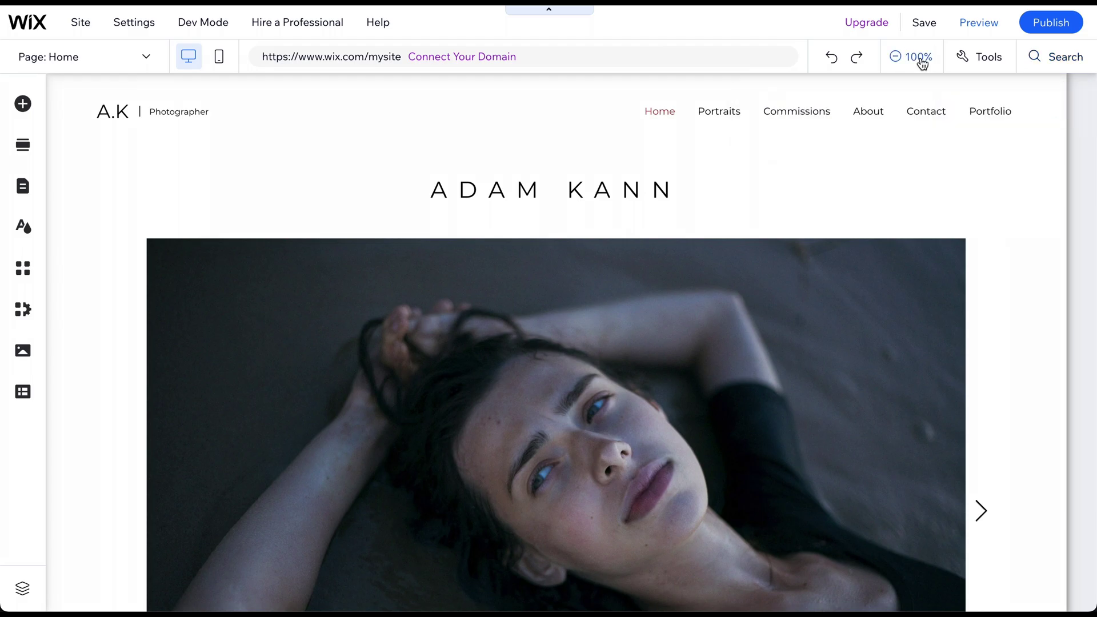
{"action": "left_click", "coordinate": [919, 59]}
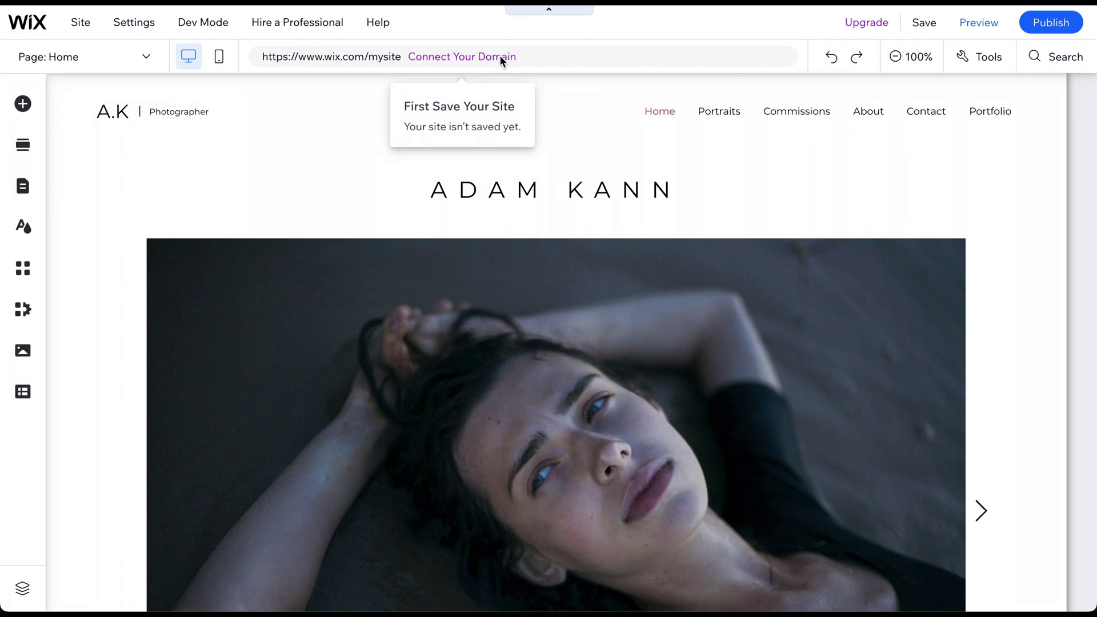
Toggle to mobile layout and back to desktop, then check the page list, staying on Home.
{"action": "left_click", "coordinate": [221, 61]}
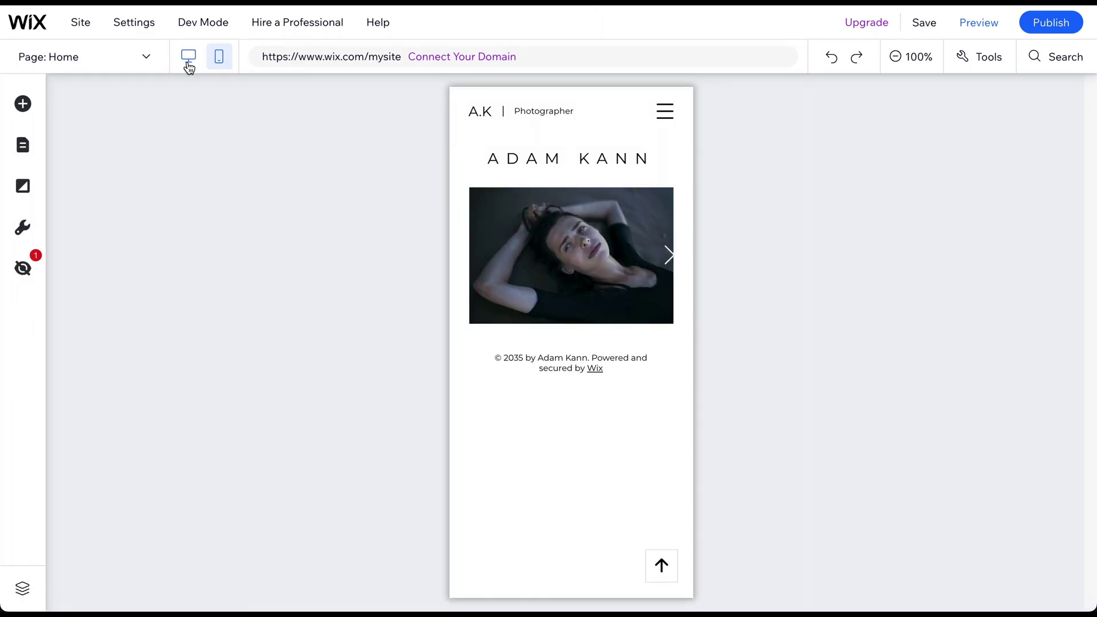
{"action": "left_click", "coordinate": [190, 61]}
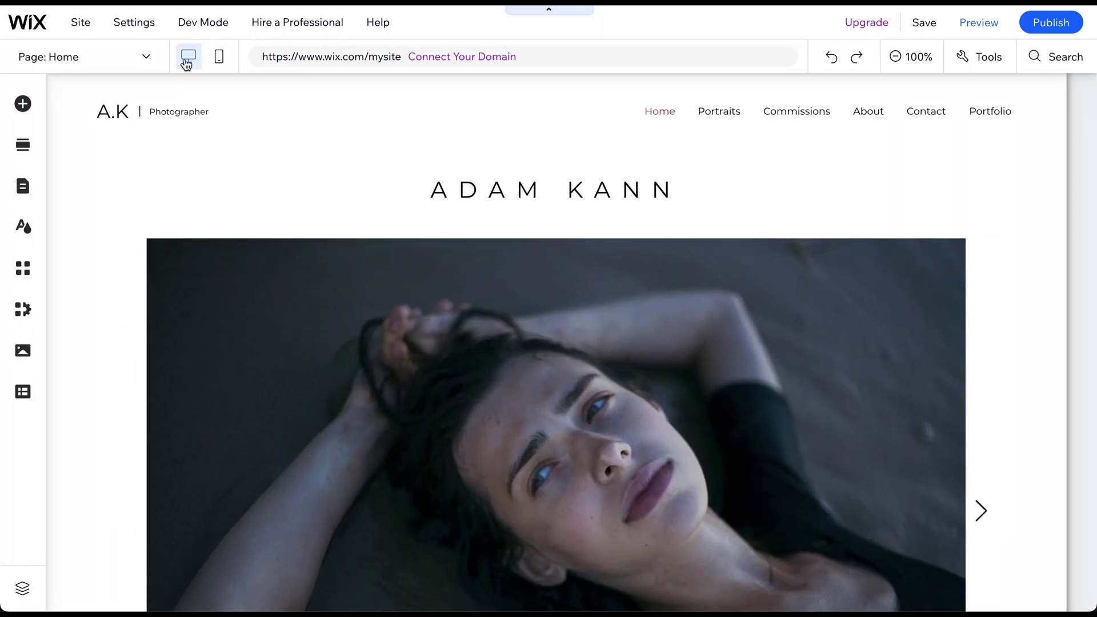
{"action": "left_click", "coordinate": [126, 68]}
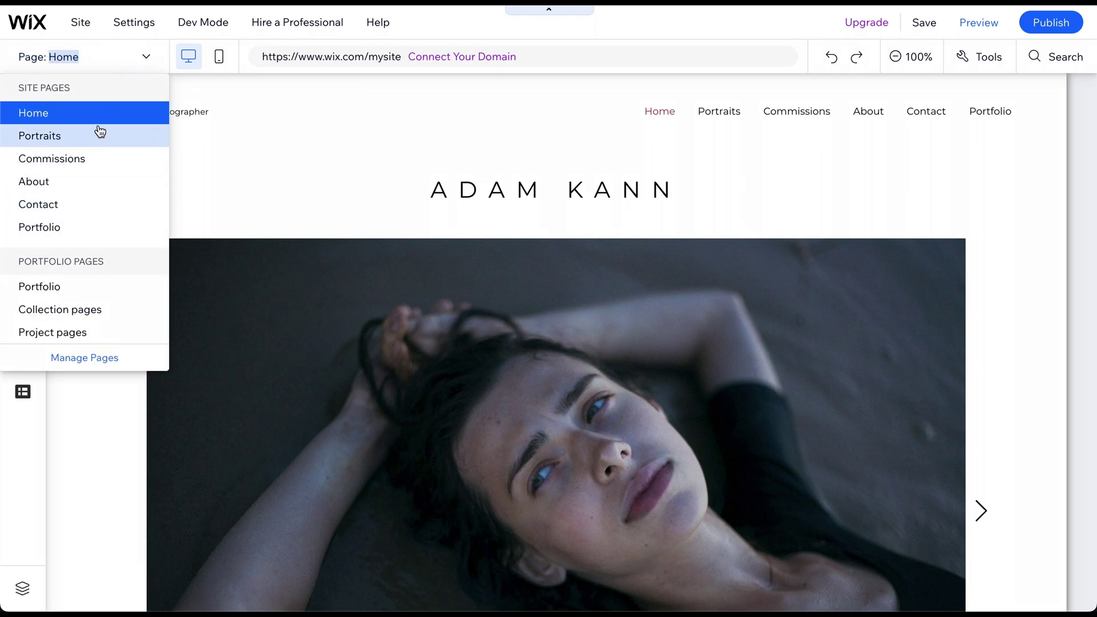
{"action": "left_click", "coordinate": [88, 66]}
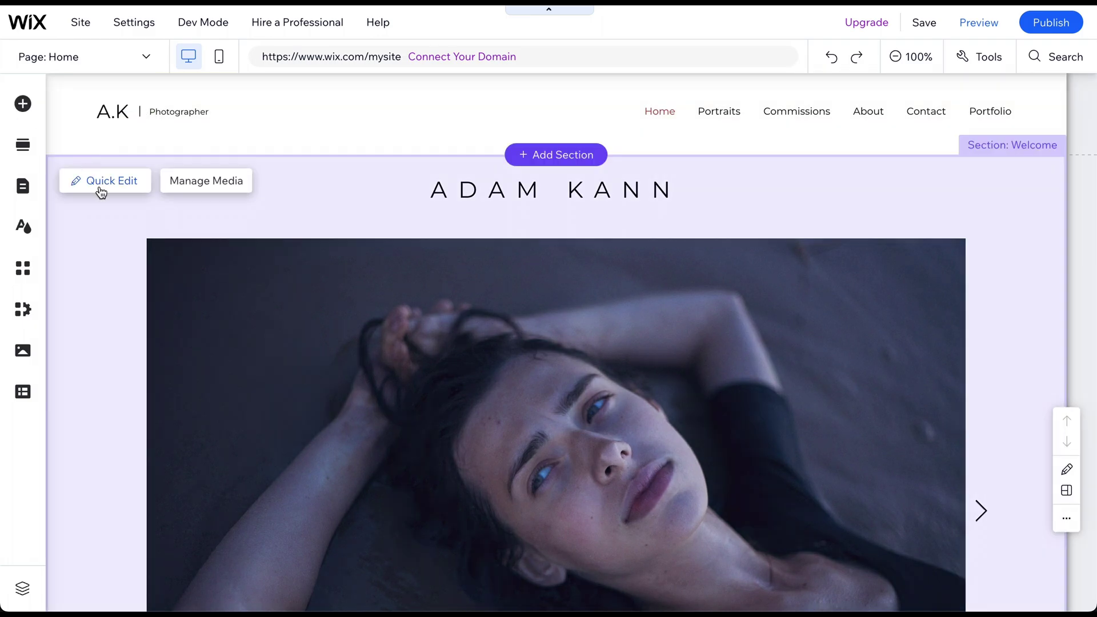
In Pages & Menu, look through the Home page options and the Add Page dialog.
{"action": "mouse_move", "coordinate": [54, 190]}
{"action": "left_click", "coordinate": [23, 188]}
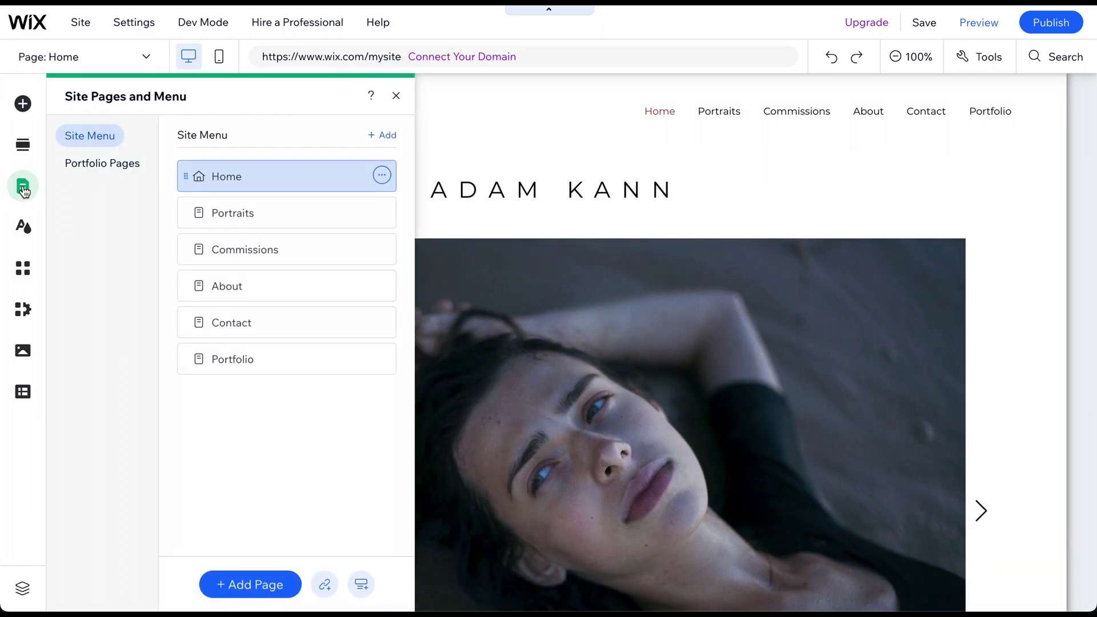
{"action": "left_click", "coordinate": [382, 176]}
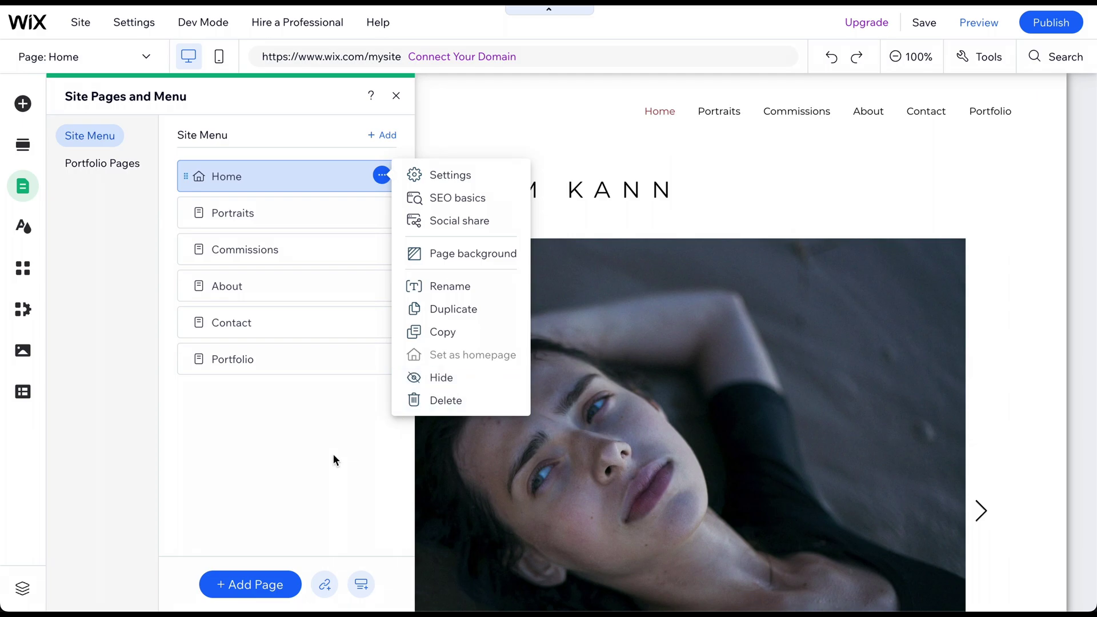
{"action": "left_click", "coordinate": [247, 590]}
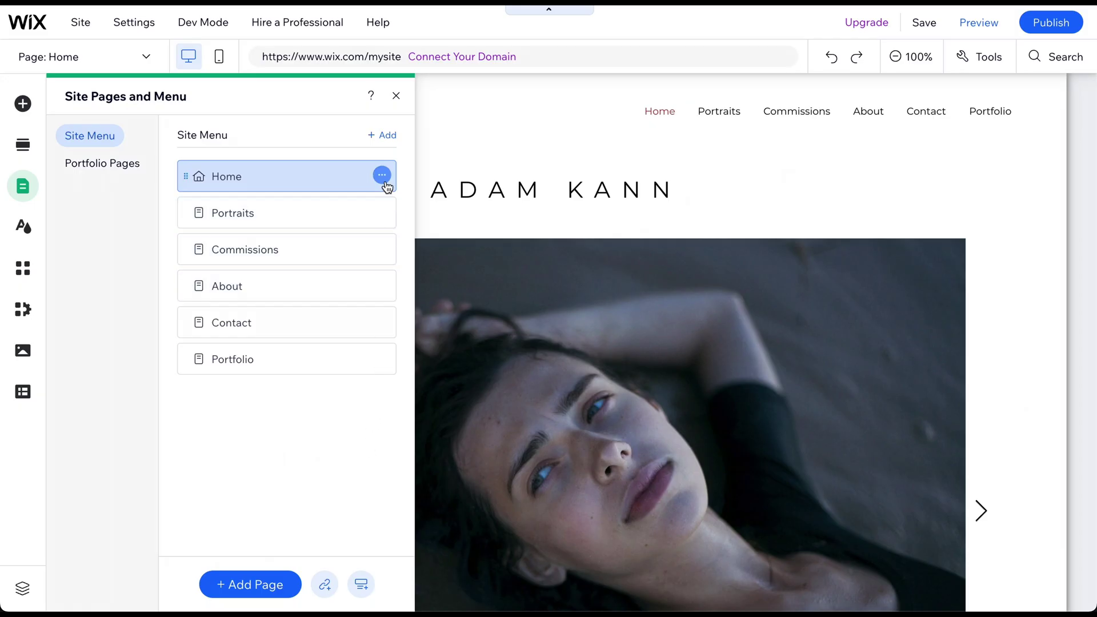
{"action": "left_click", "coordinate": [383, 176]}
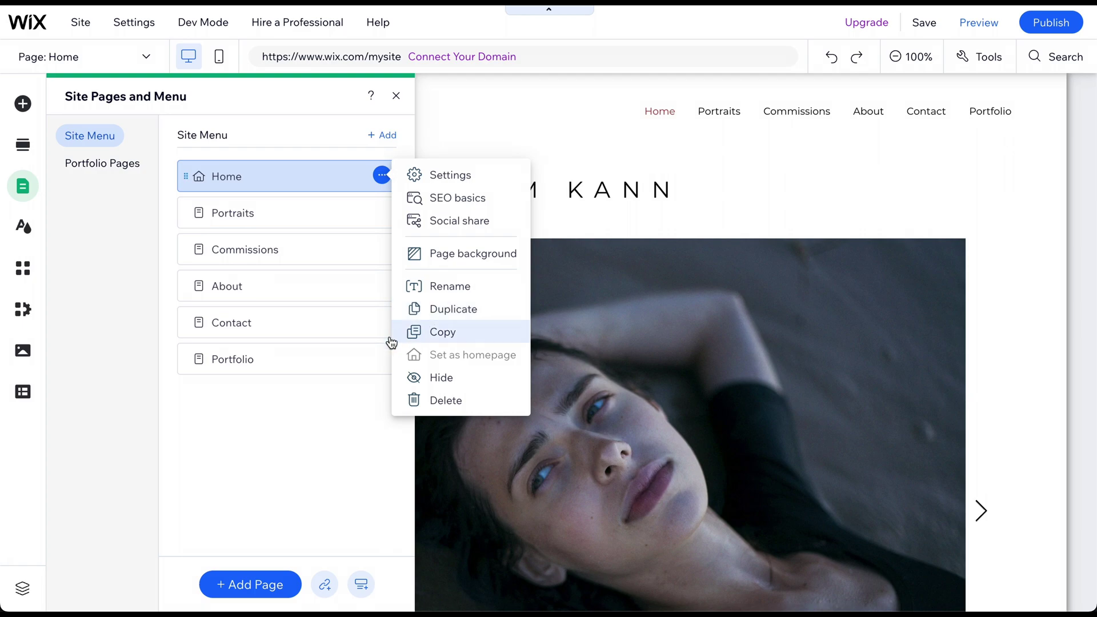
{"action": "left_click", "coordinate": [327, 401]}
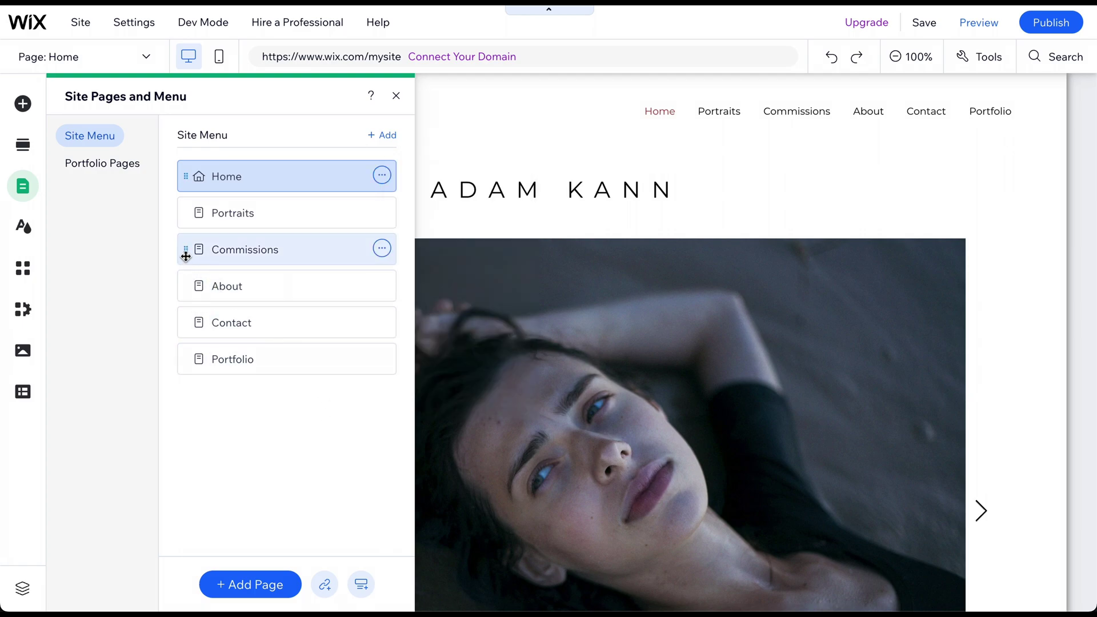
Move Commissions above Portraits, keep its name, and briefly open the App Market.
{"action": "left_click_drag", "start_coordinate": [184, 253], "coordinate": [184, 216]}
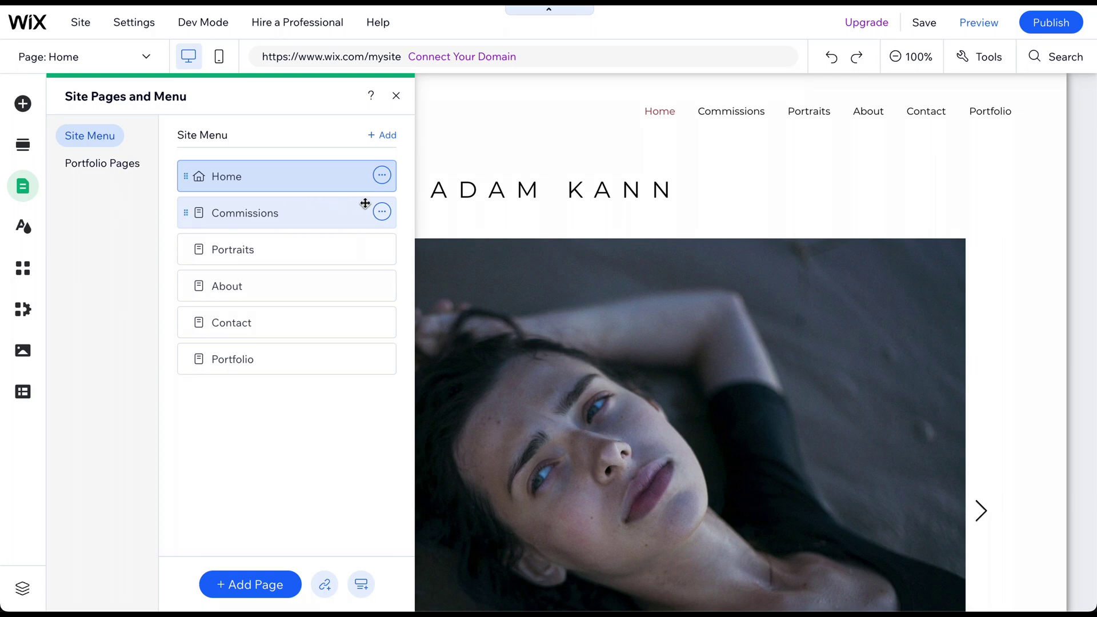
{"action": "left_click", "coordinate": [383, 212]}
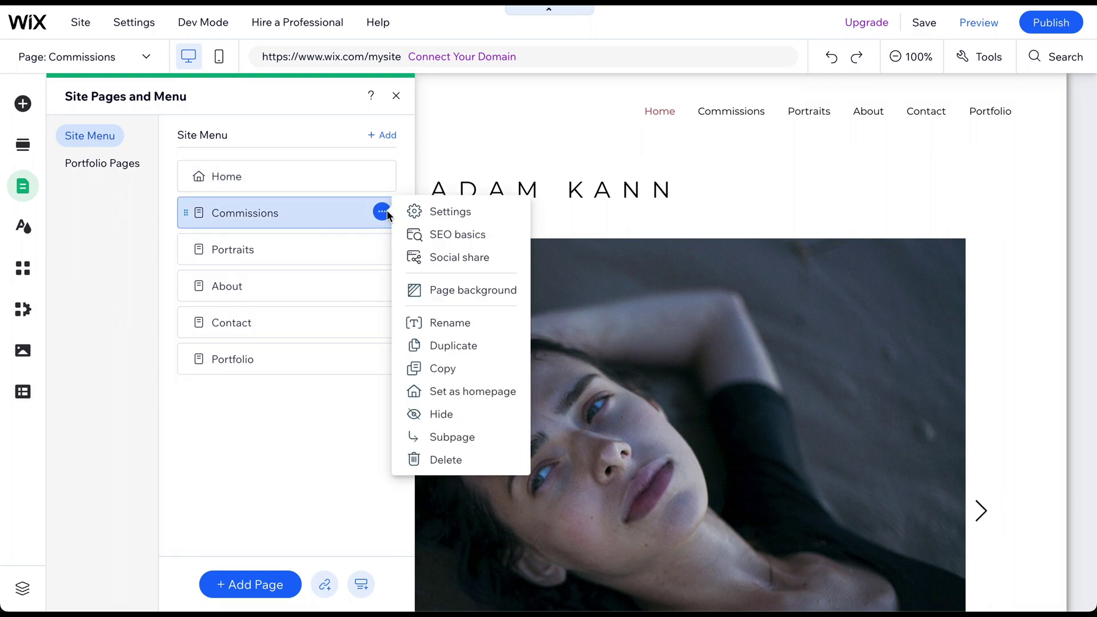
{"action": "left_click", "coordinate": [454, 333]}
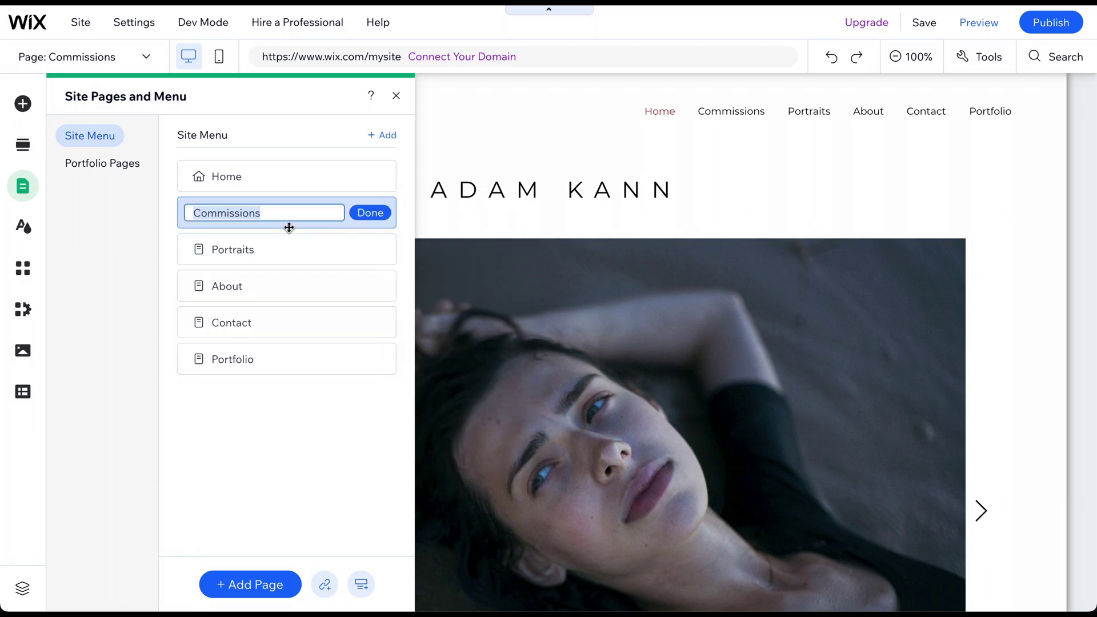
{"action": "left_click", "coordinate": [368, 214]}
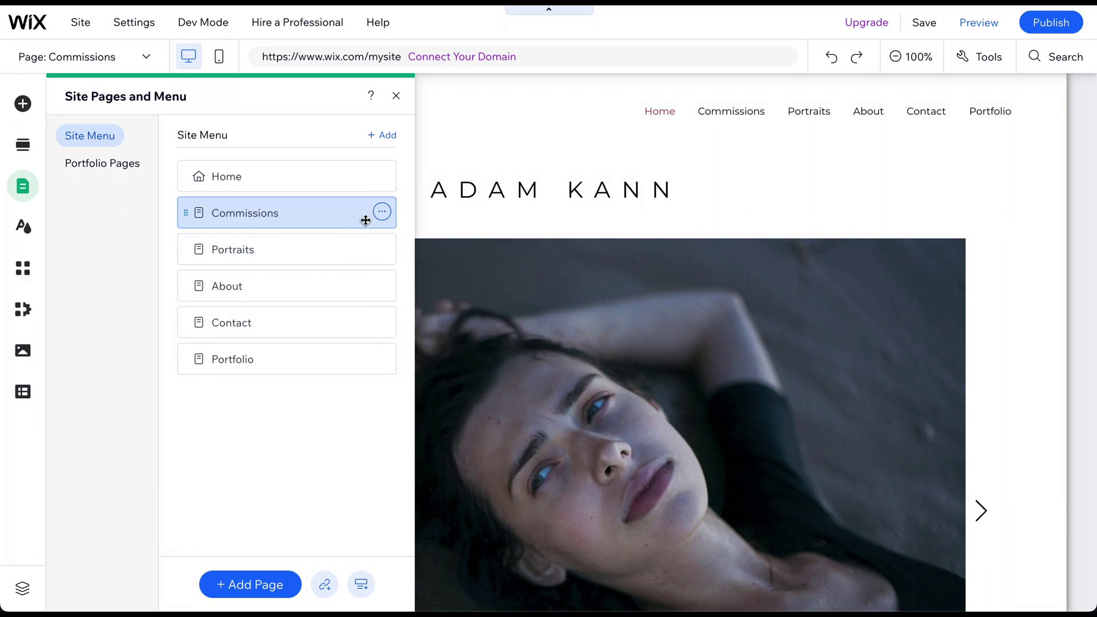
{"action": "left_click", "coordinate": [23, 272]}
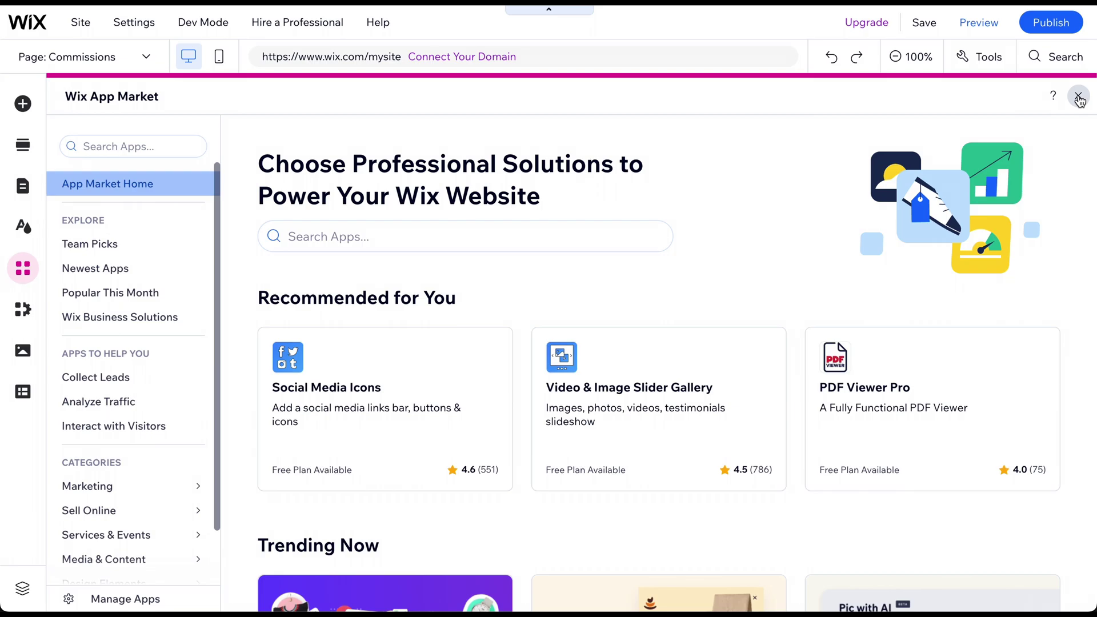
{"action": "left_click", "coordinate": [1080, 97]}
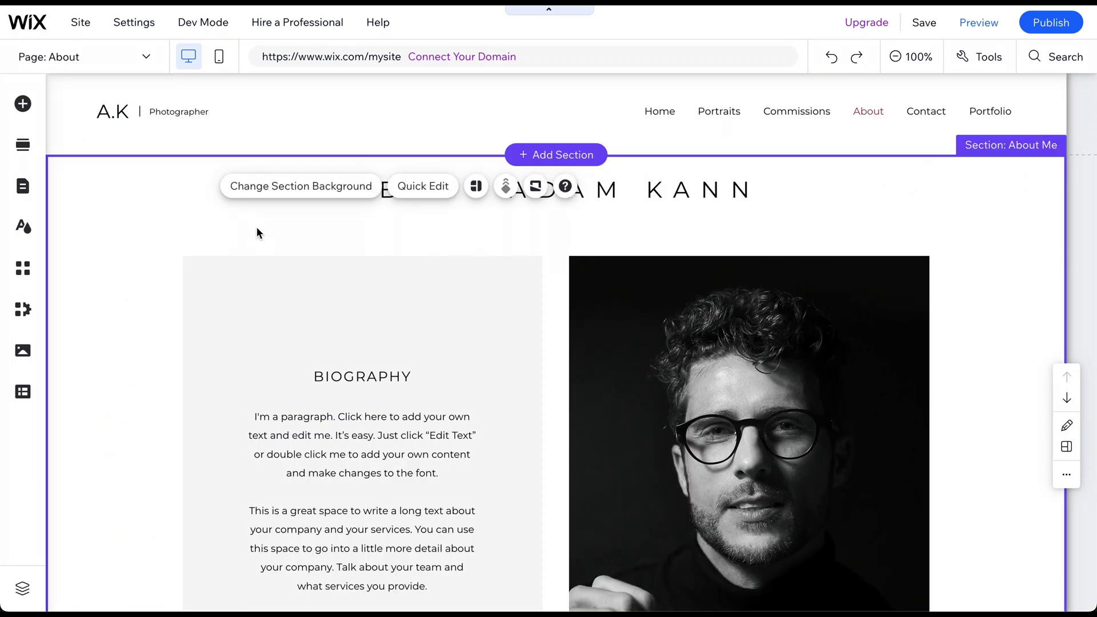
{"action": "scroll", "coordinate": [257, 232], "scroll_direction": "down", "scroll_amount": 5}
{"action": "scroll", "coordinate": [258, 228], "scroll_direction": "down", "scroll_amount": 2}
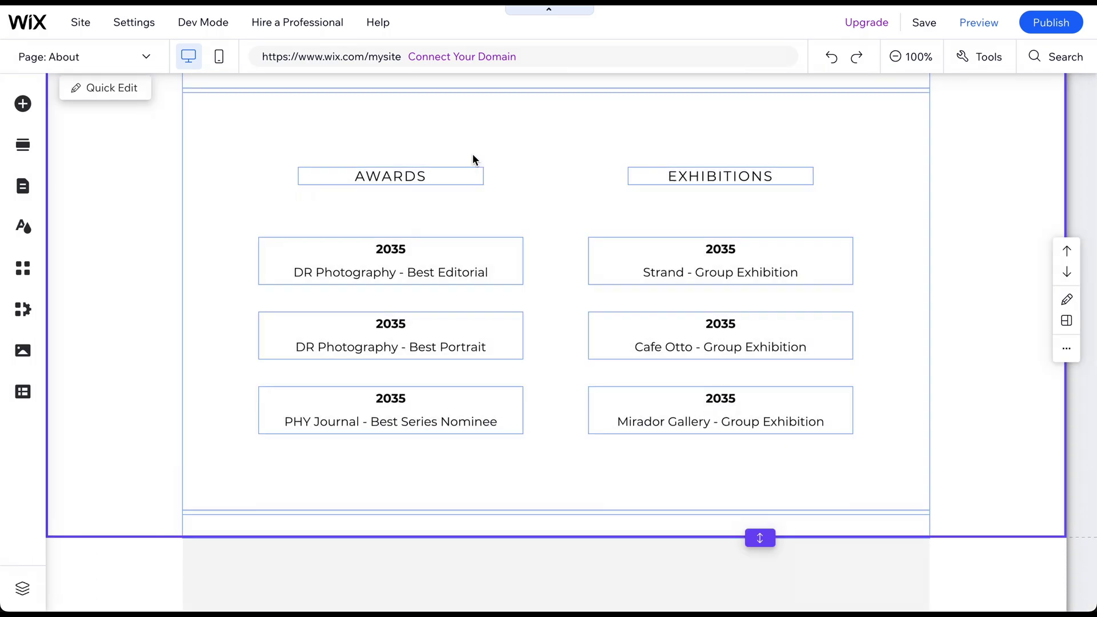
{"action": "scroll", "coordinate": [472, 159], "scroll_direction": "up", "scroll_amount": 1}
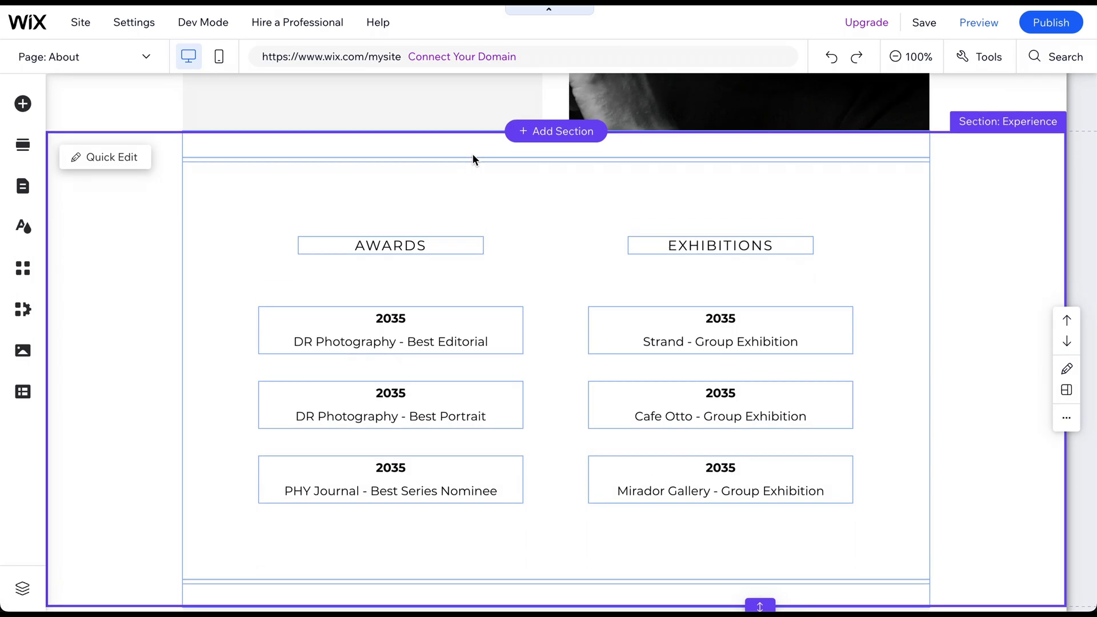
Delete and restore the Experience section, and check the awards strip's context menu.
{"action": "key", "text": "Delete"}
{"action": "key", "text": "ctrl+z"}
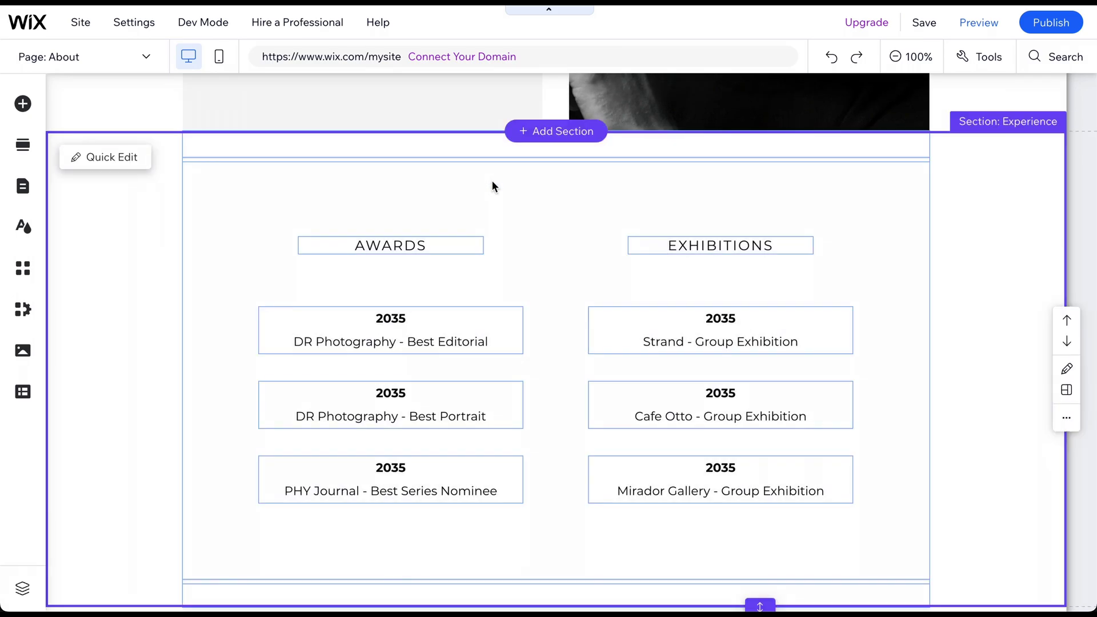
{"action": "right_click", "coordinate": [492, 182]}
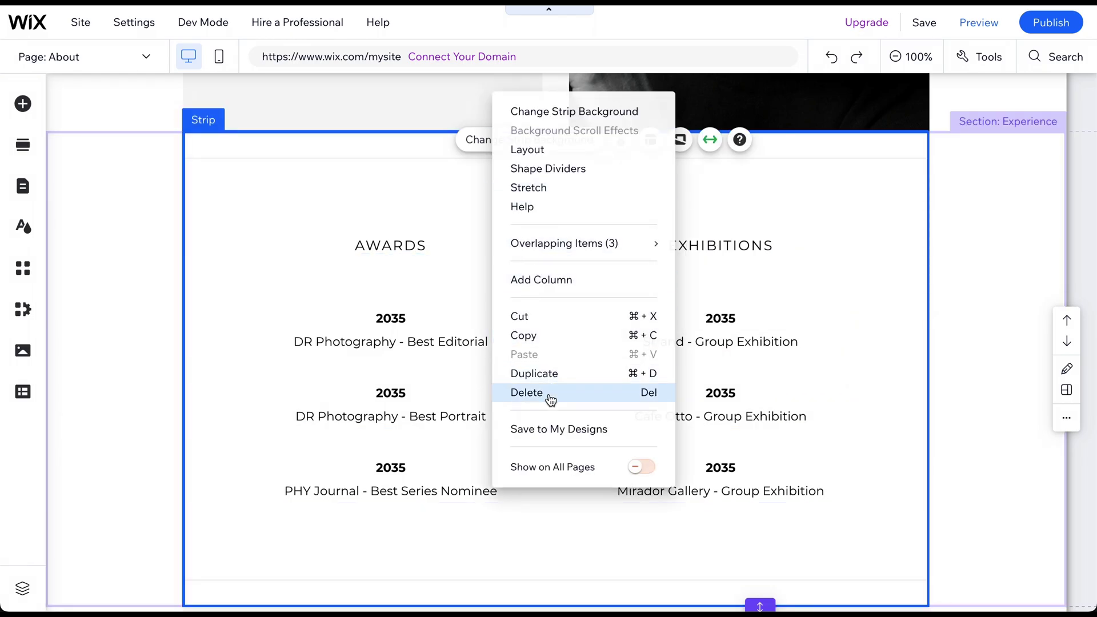
{"action": "left_click", "coordinate": [459, 218]}
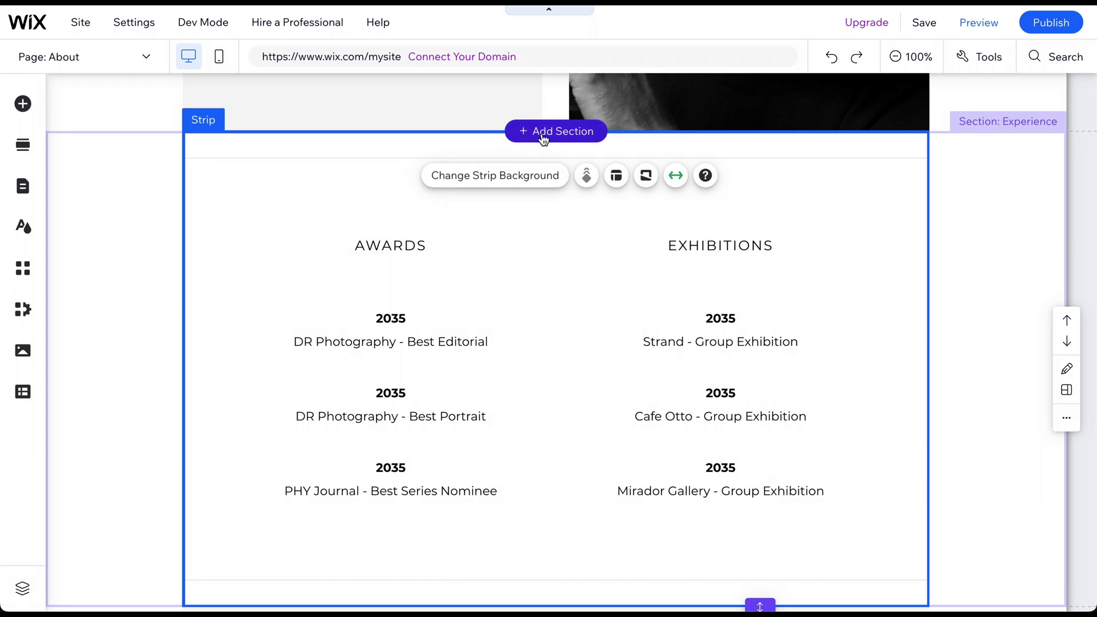
{"action": "left_click", "coordinate": [543, 135]}
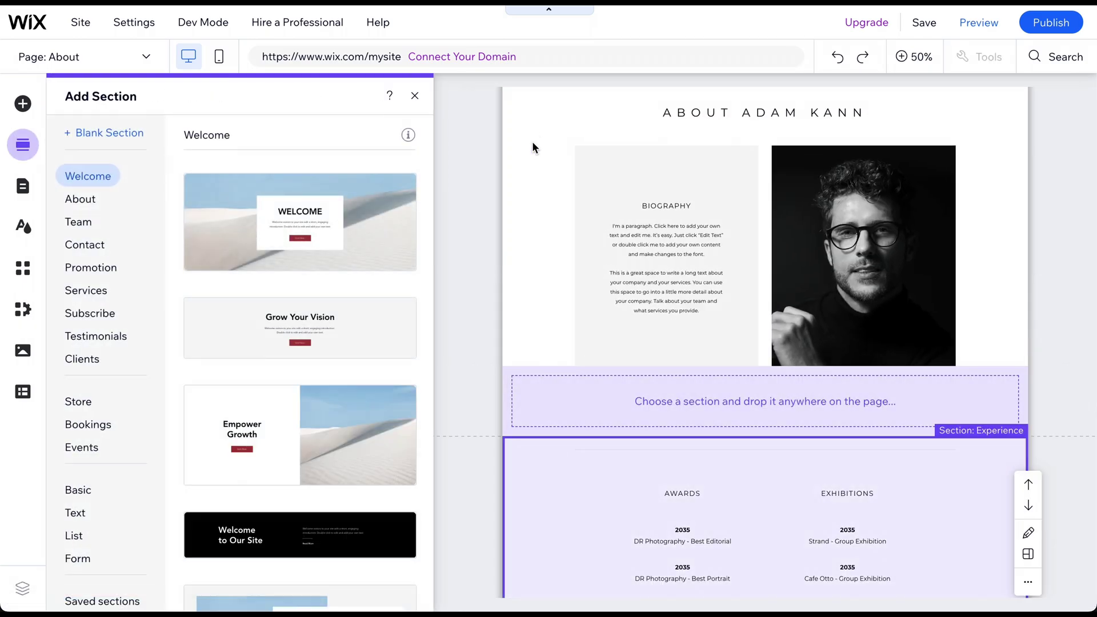
Place the 'Grow Your Vision' section below the biography, then select it for quick editing.
{"action": "left_click_drag", "start_coordinate": [338, 321], "coordinate": [622, 399]}
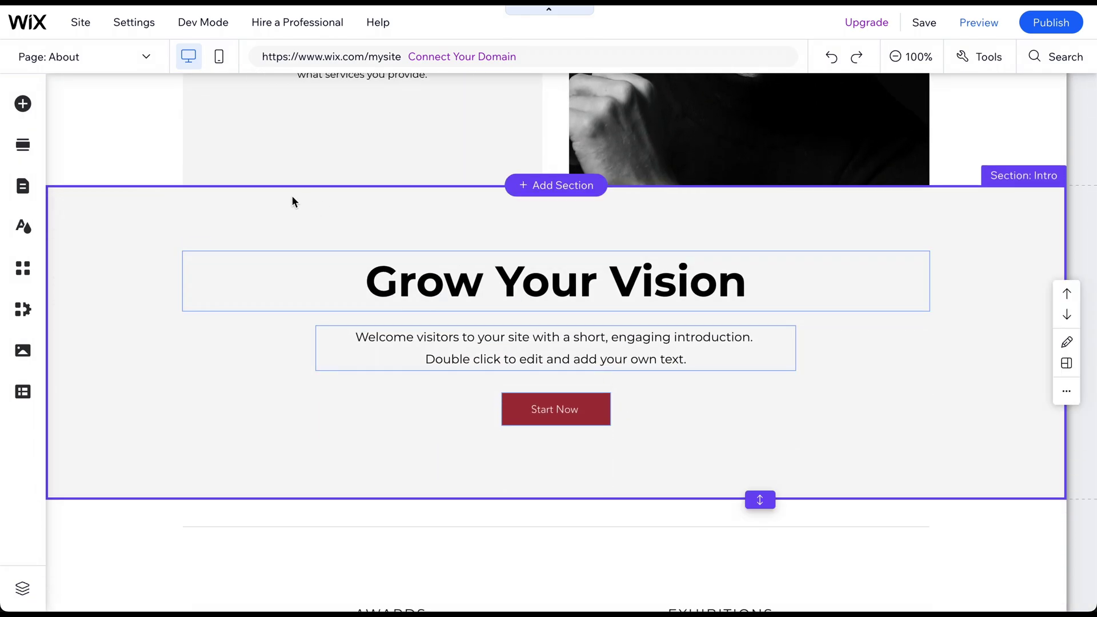
{"action": "left_click", "coordinate": [23, 145]}
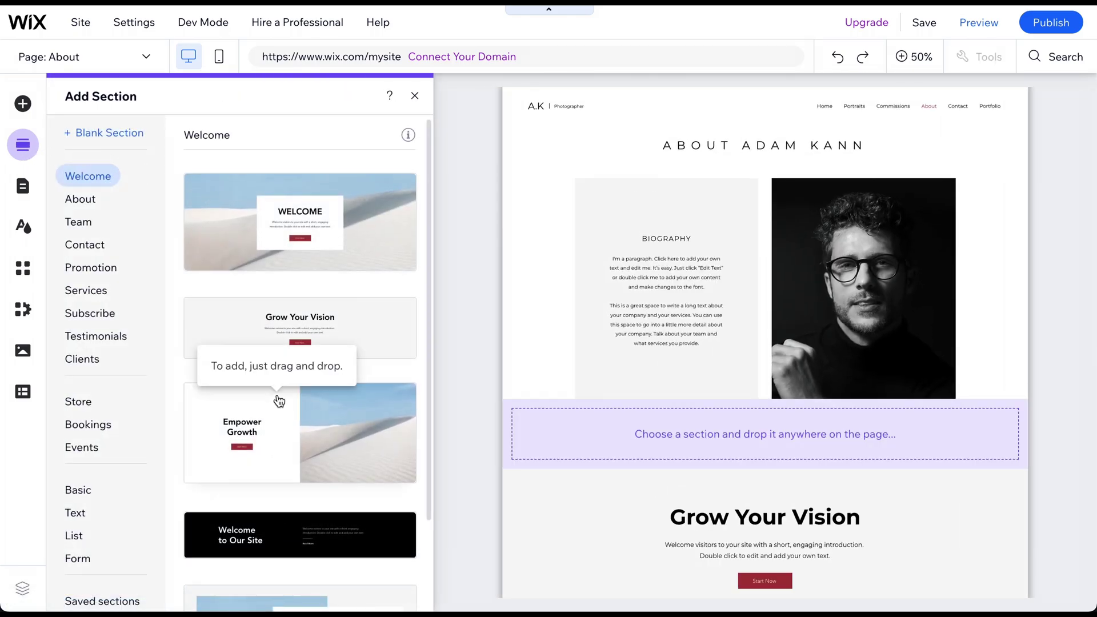
{"action": "left_click", "coordinate": [415, 96]}
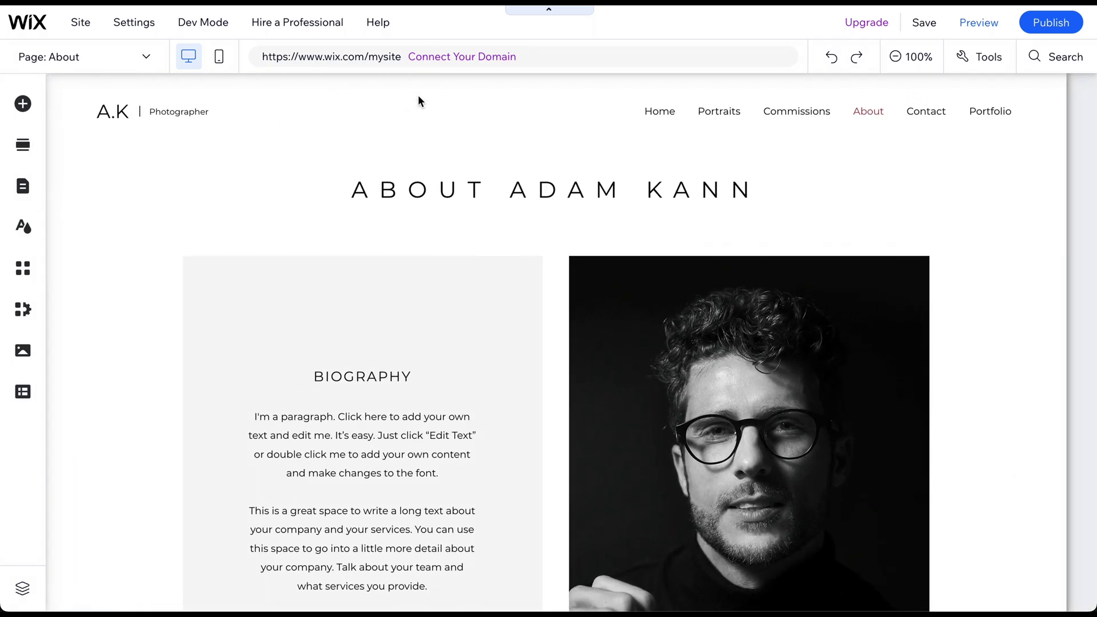
{"action": "scroll", "coordinate": [417, 221], "scroll_direction": "down", "scroll_amount": 3}
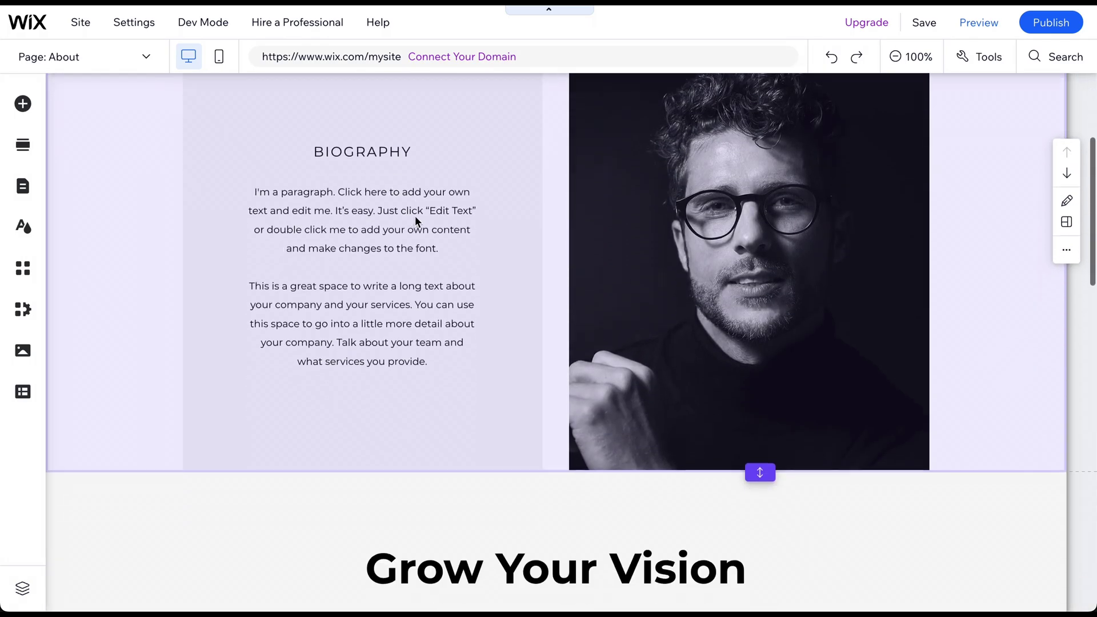
{"action": "scroll", "coordinate": [416, 220], "scroll_direction": "down", "scroll_amount": 2}
{"action": "left_click", "coordinate": [442, 308]}
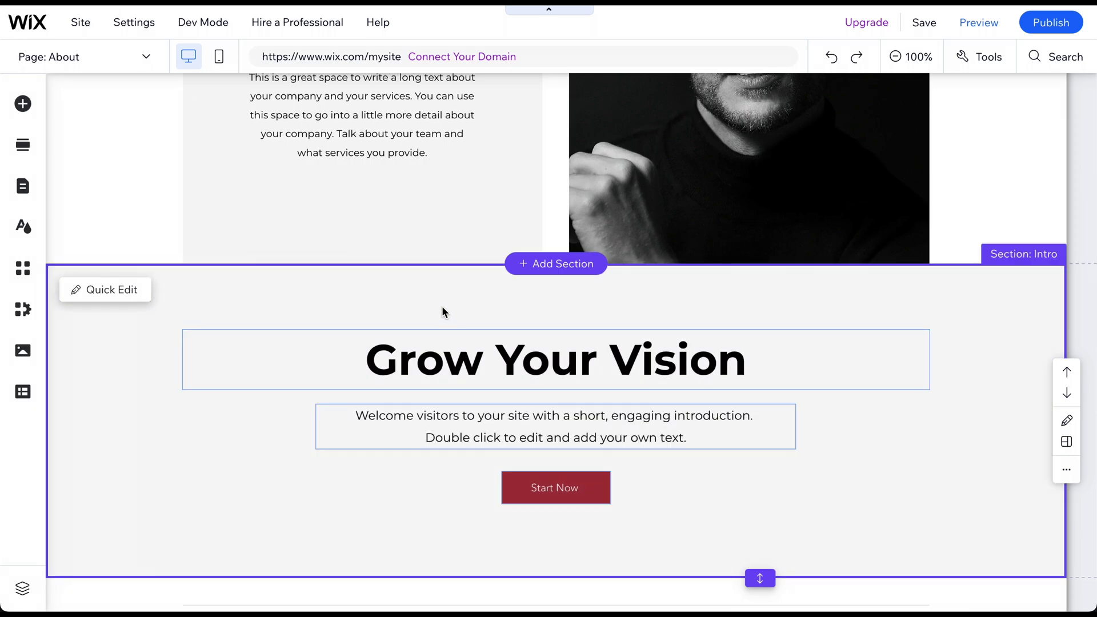
{"action": "scroll", "coordinate": [516, 228], "scroll_direction": "down", "scroll_amount": 1}
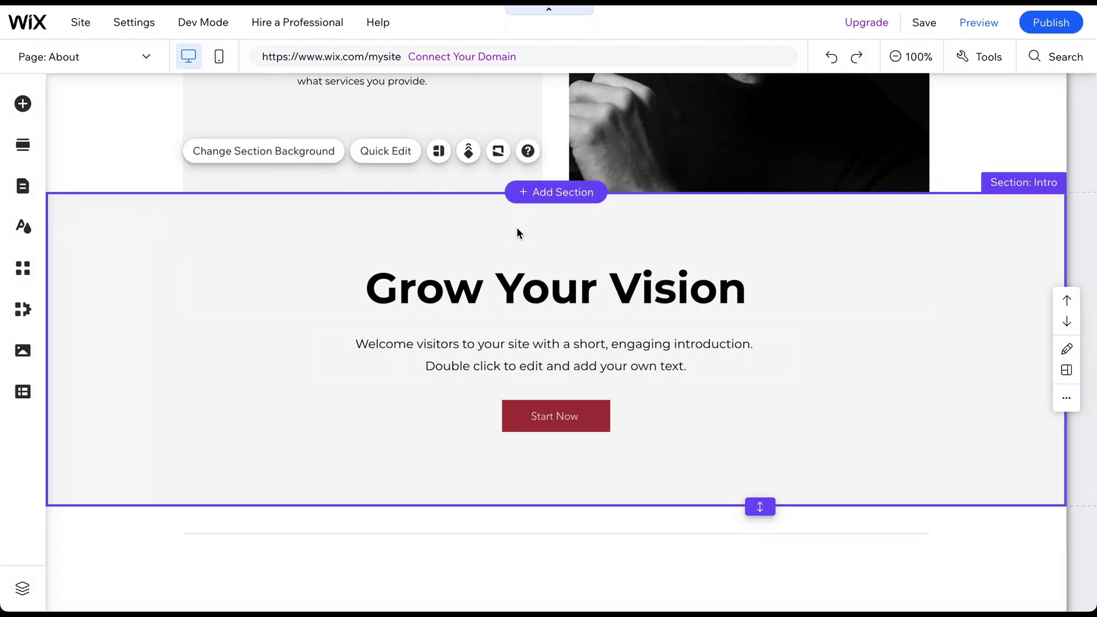
{"action": "left_click", "coordinate": [438, 151]}
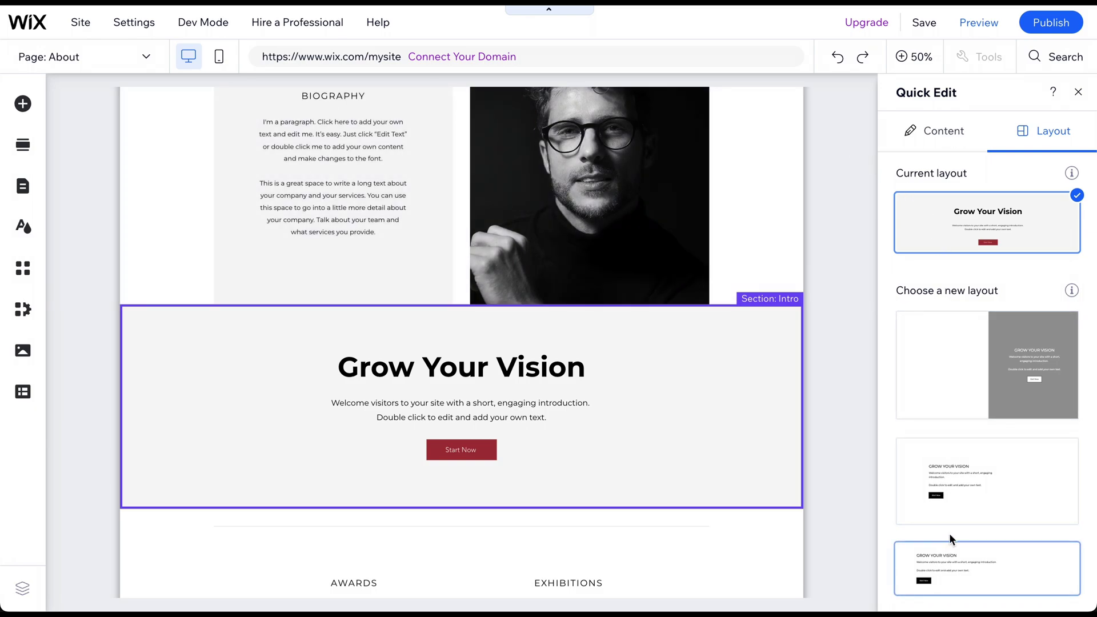
{"action": "left_click", "coordinate": [940, 130]}
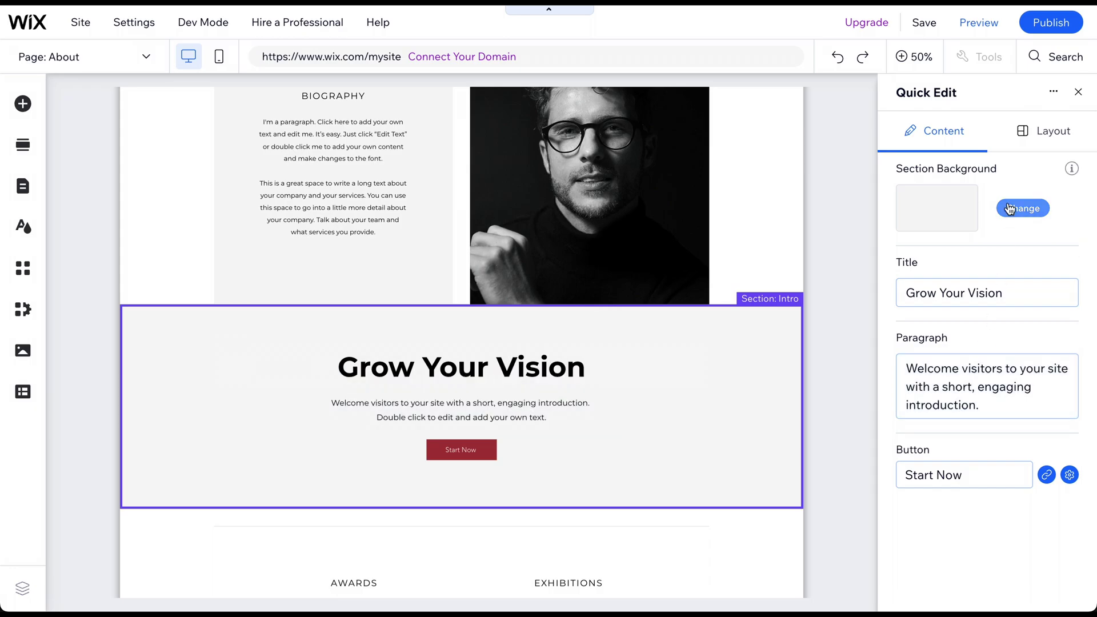
{"action": "left_click", "coordinate": [1078, 92]}
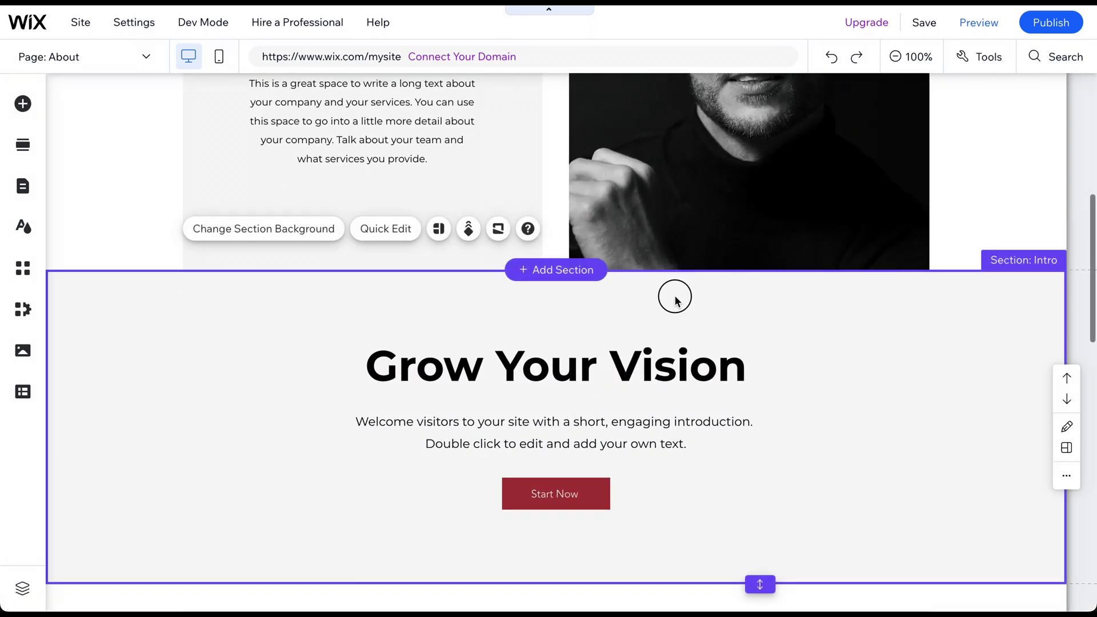
{"action": "scroll", "coordinate": [313, 213], "scroll_direction": "down", "scroll_amount": 1}
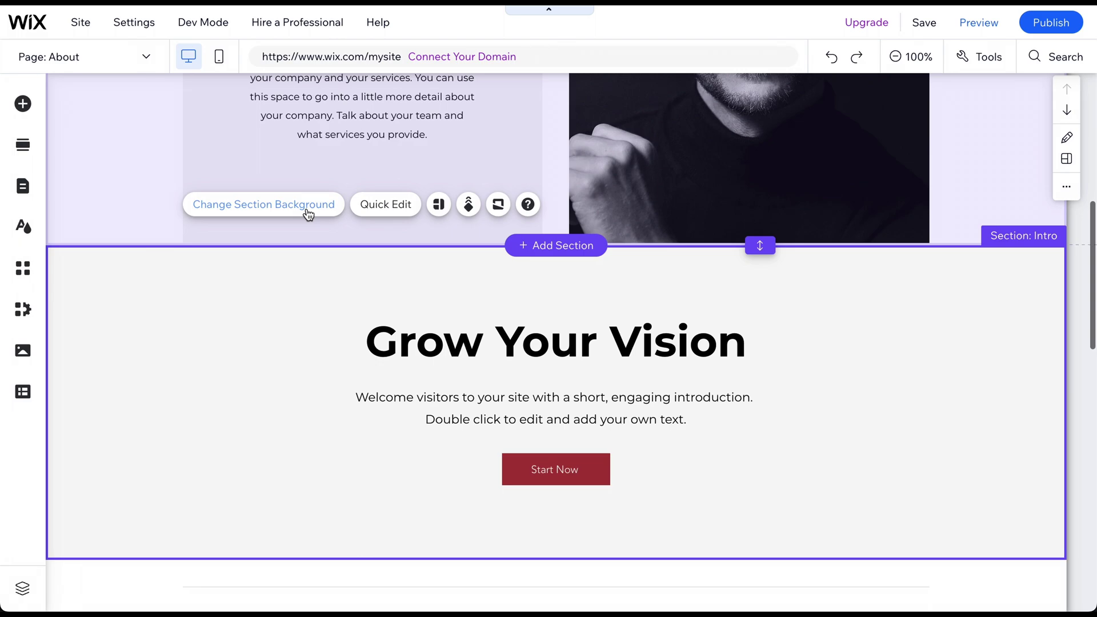
{"action": "left_click", "coordinate": [308, 213]}
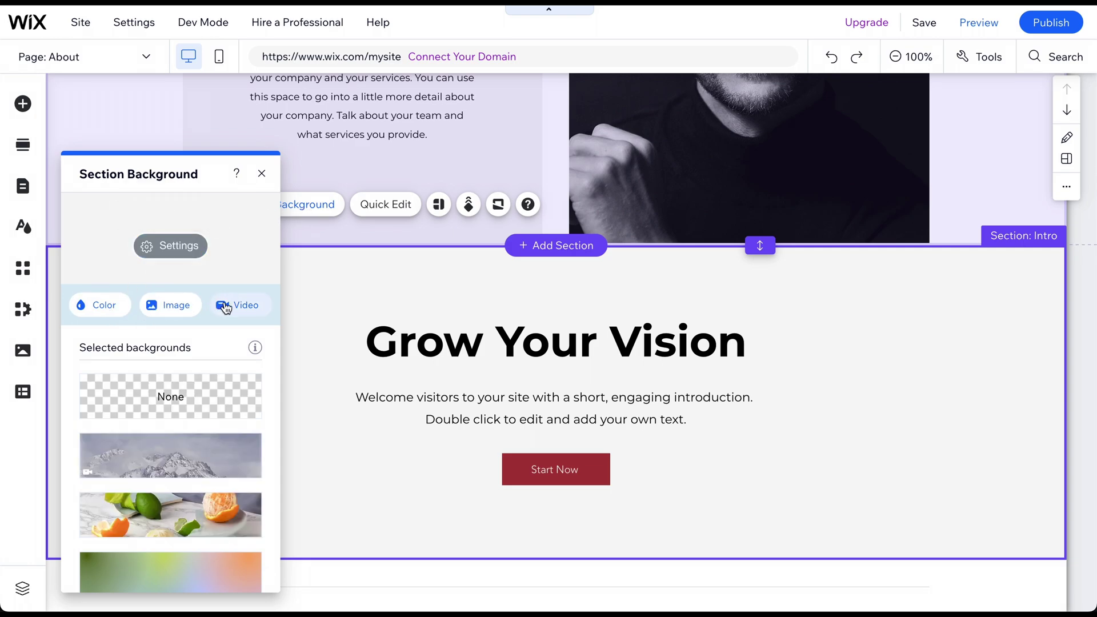
{"action": "left_click", "coordinate": [261, 174]}
{"action": "left_click", "coordinate": [468, 204]}
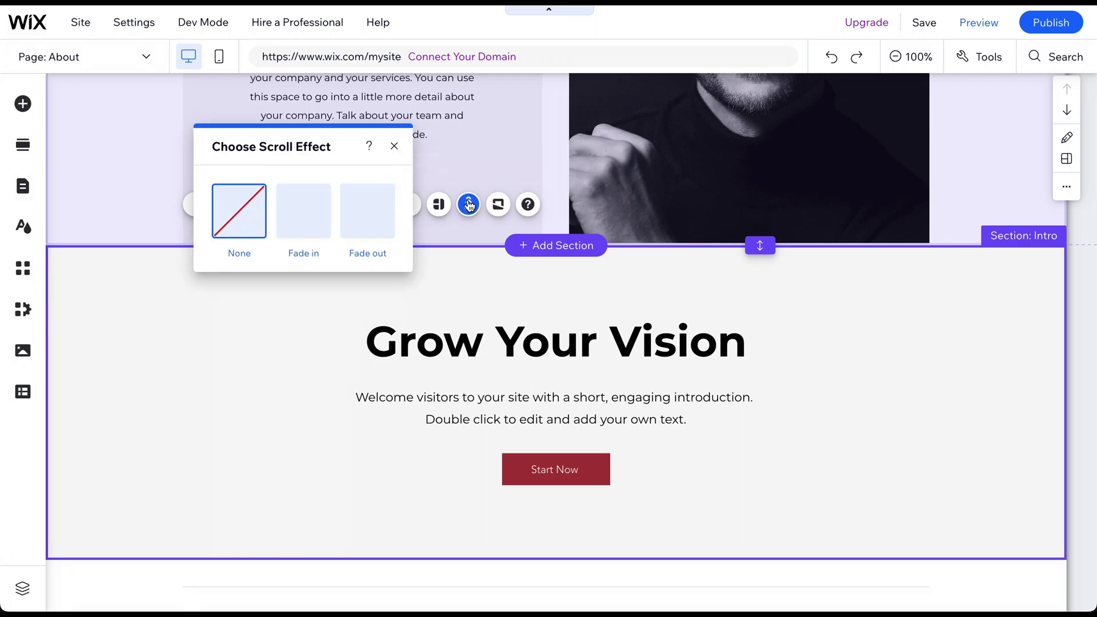
{"action": "left_click", "coordinate": [497, 204]}
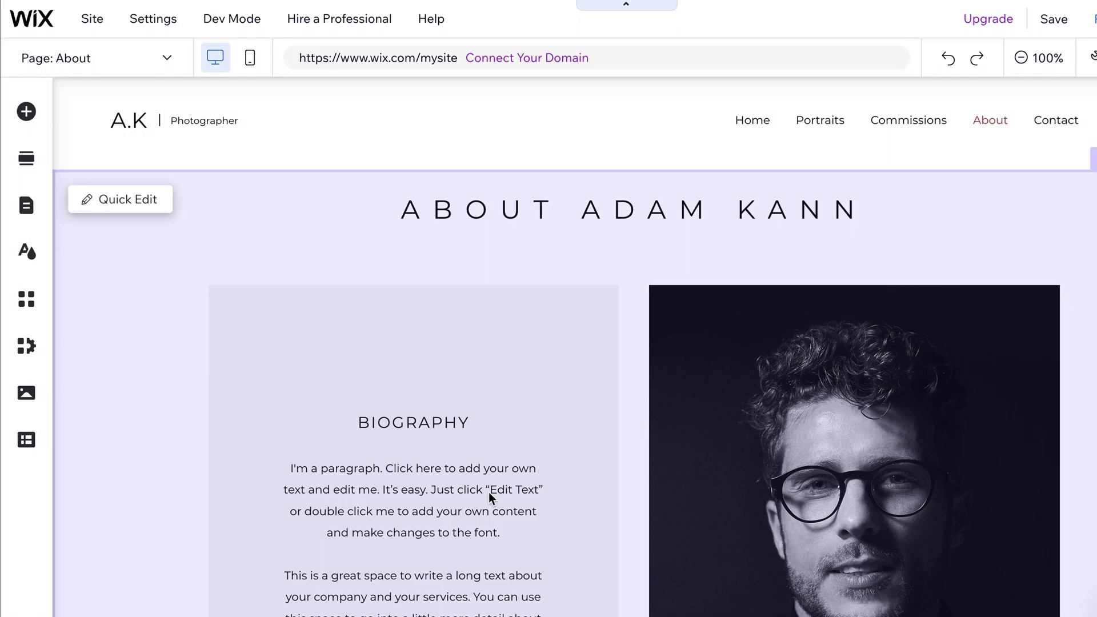
{"action": "mouse_move", "coordinate": [525, 440]}
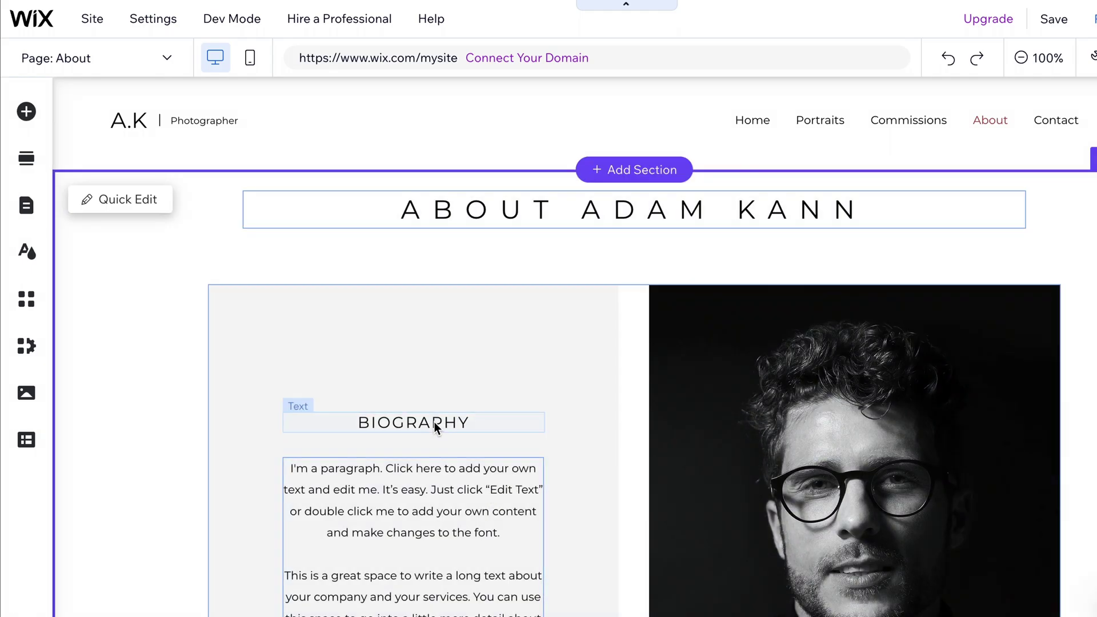
Delete and restore the BIOGRAPHY heading, dismiss its context menu, then open Add Elements.
{"action": "left_click", "coordinate": [435, 422]}
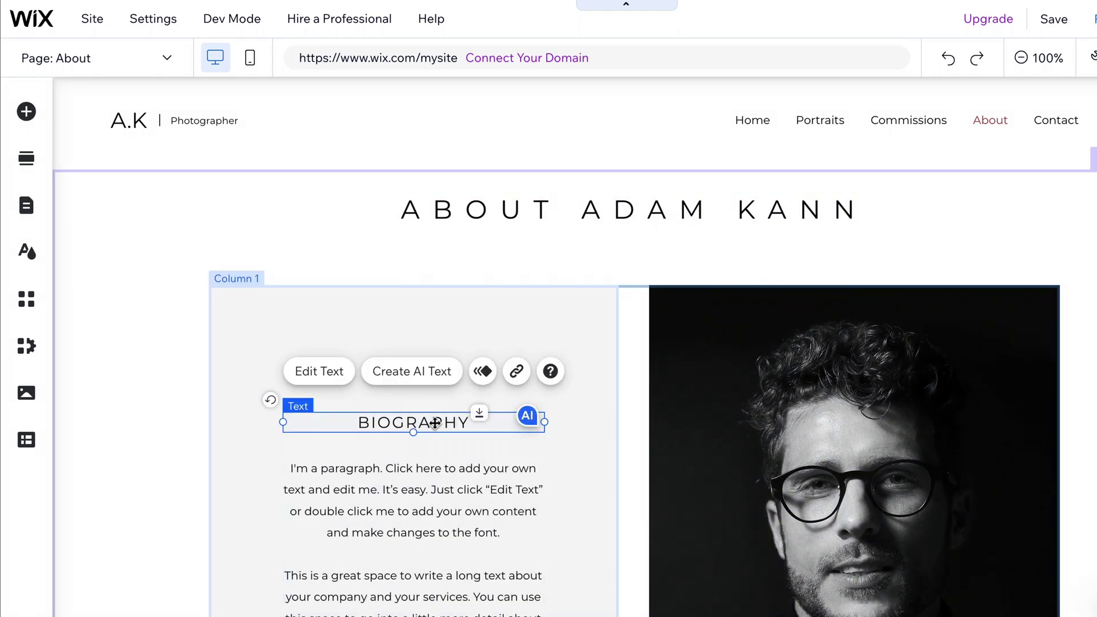
{"action": "key", "text": "Delete"}
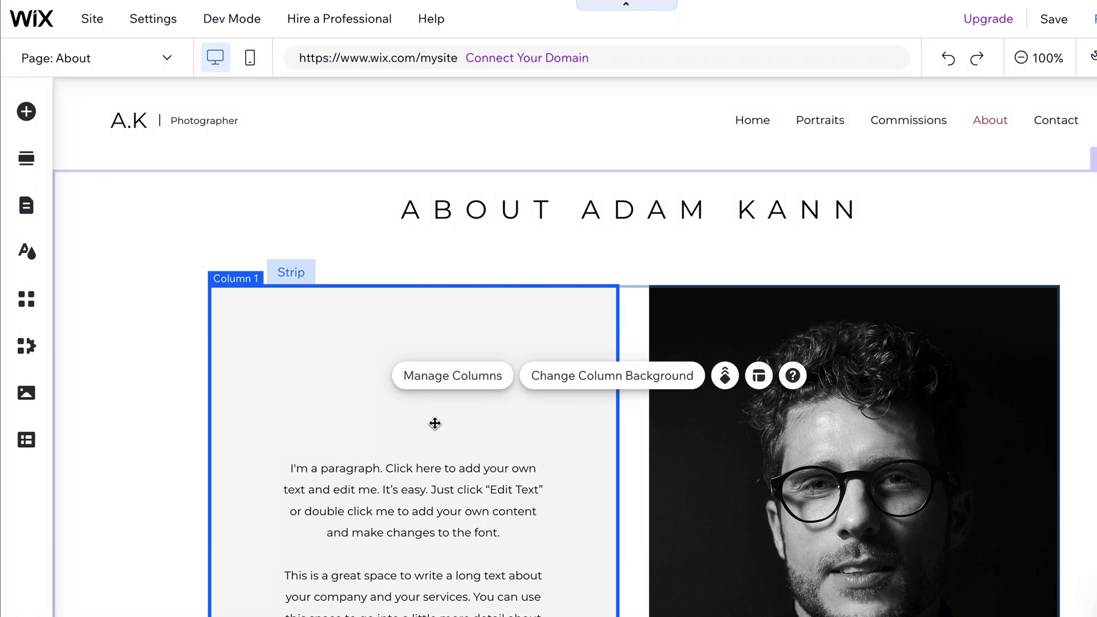
{"action": "key", "text": "ctrl+z"}
{"action": "right_click", "coordinate": [435, 423]}
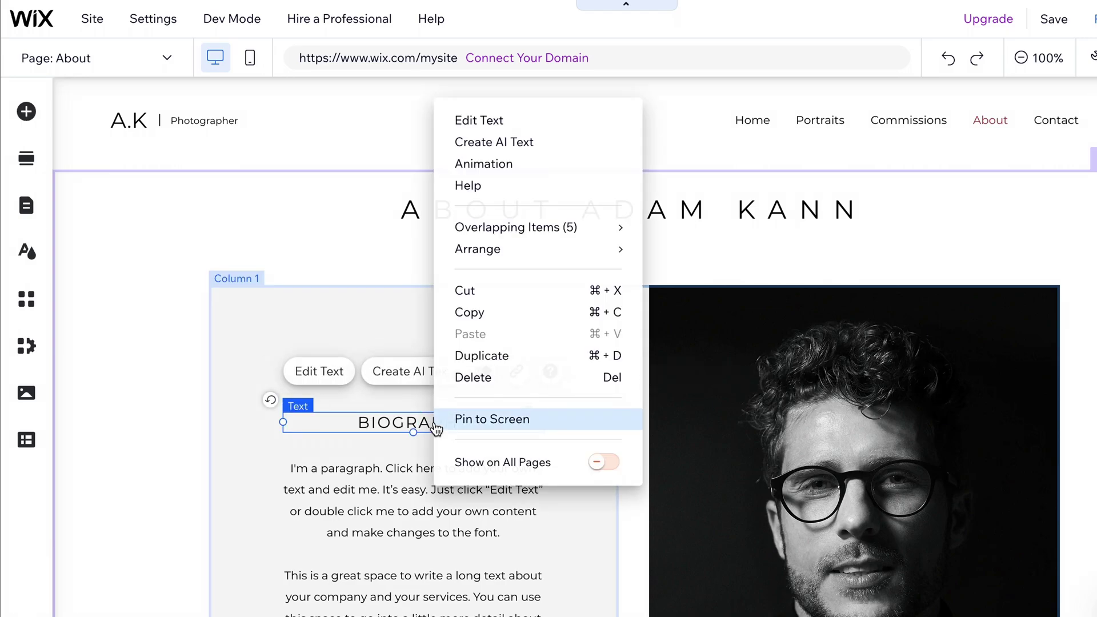
{"action": "left_click", "coordinate": [400, 493]}
{"action": "left_click", "coordinate": [26, 113]}
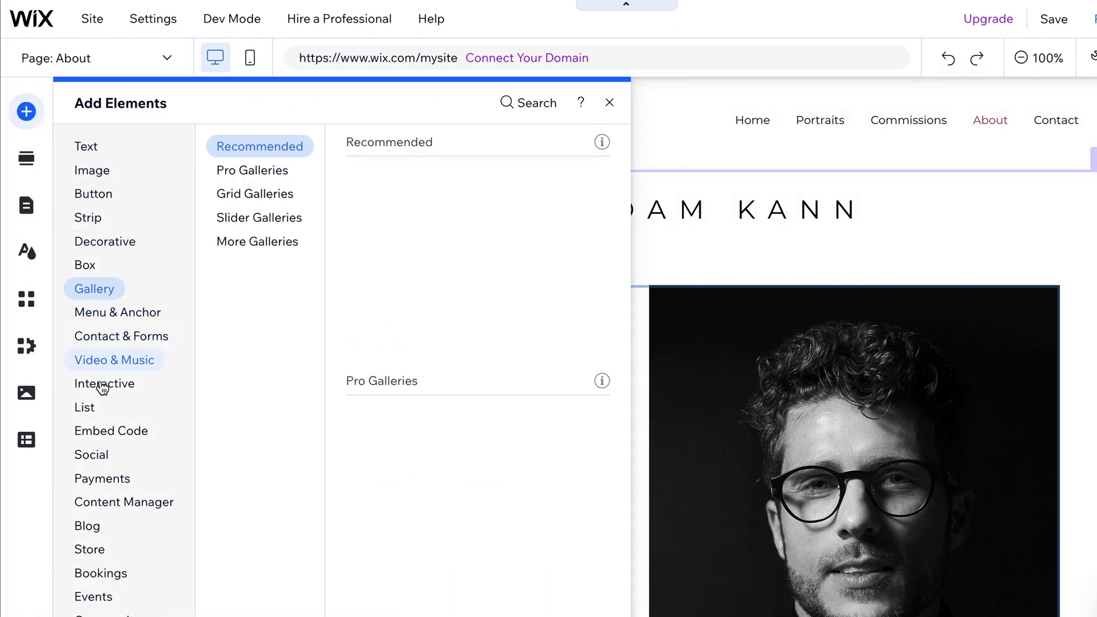
Add a free mountain road image to the biography column, shrink it, and place it below the paragraph.
{"action": "left_click", "coordinate": [115, 174]}
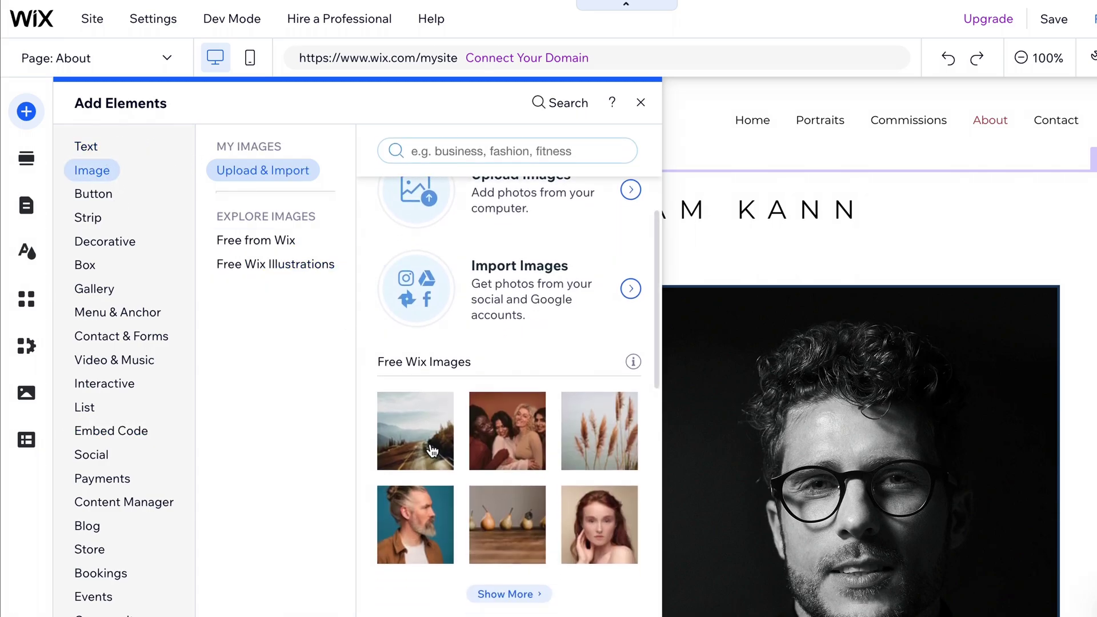
{"action": "mouse_move", "coordinate": [415, 431]}
{"action": "mouse_move", "coordinate": [430, 458]}
{"action": "left_mouse_down"}
{"action": "mouse_move", "coordinate": [501, 540]}
{"action": "mouse_move", "coordinate": [476, 591]}
{"action": "left_mouse_up"}
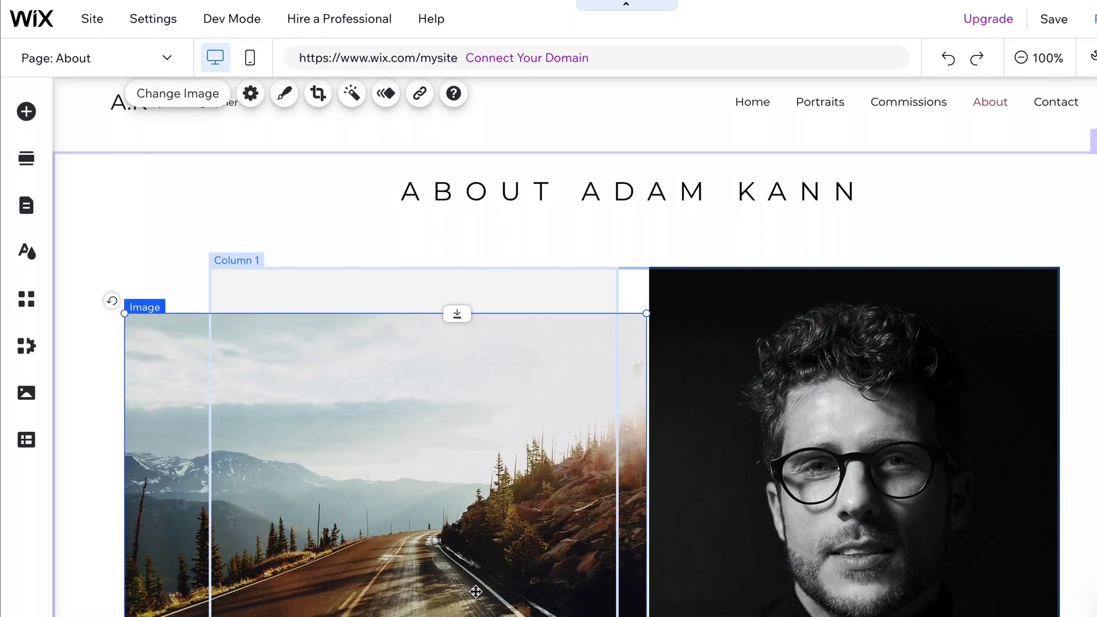
{"action": "scroll", "coordinate": [476, 591], "scroll_direction": "down", "scroll_amount": 3}
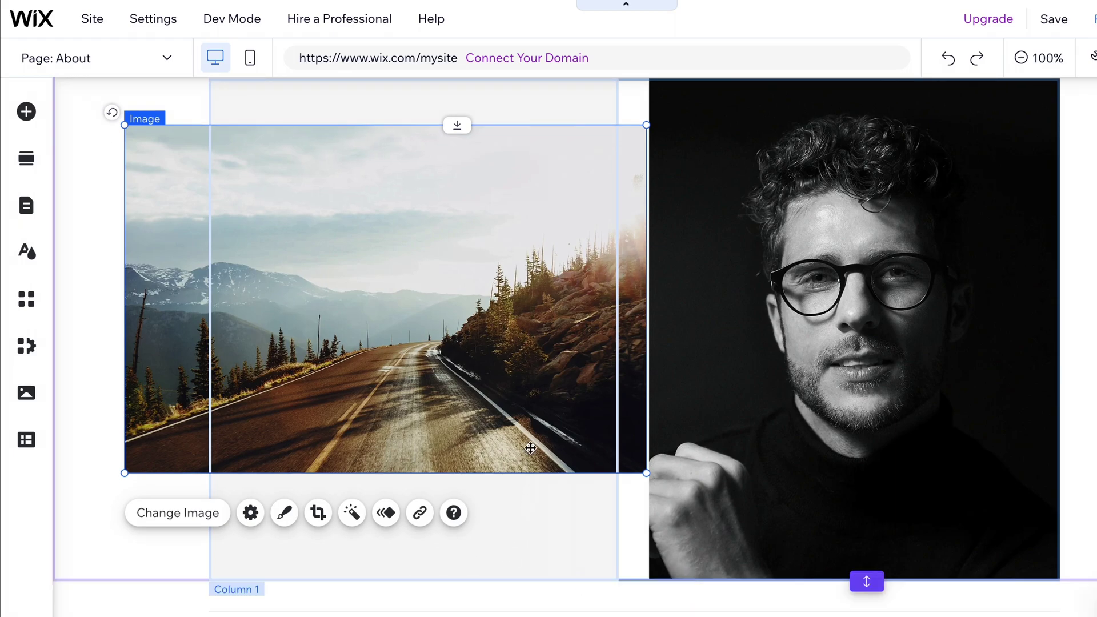
{"action": "left_click", "coordinate": [532, 507]}
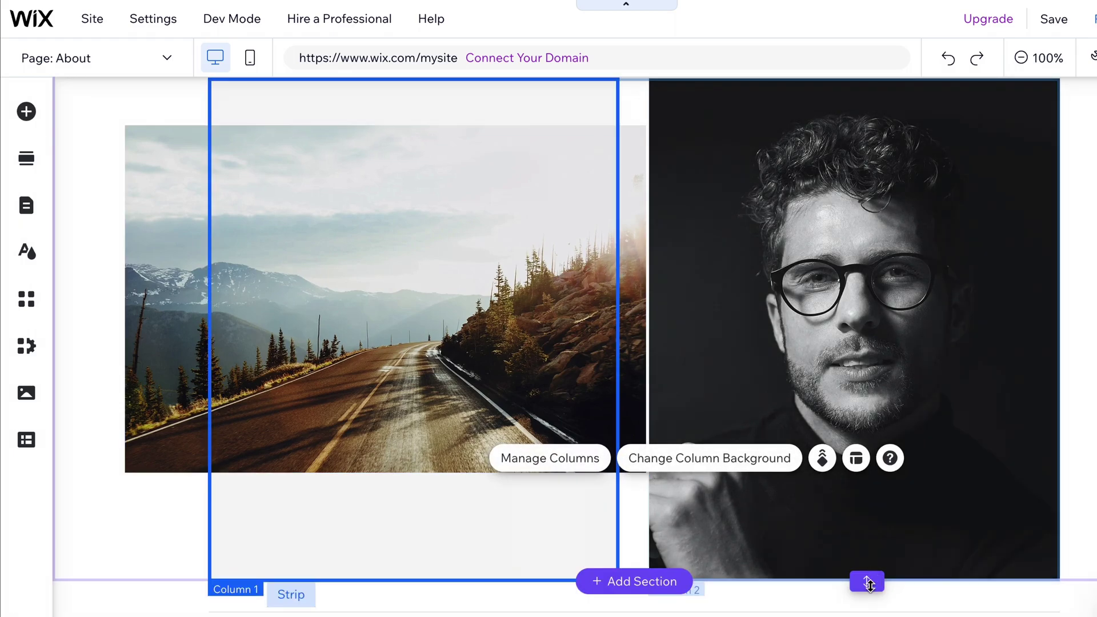
{"action": "left_click", "coordinate": [868, 591]}
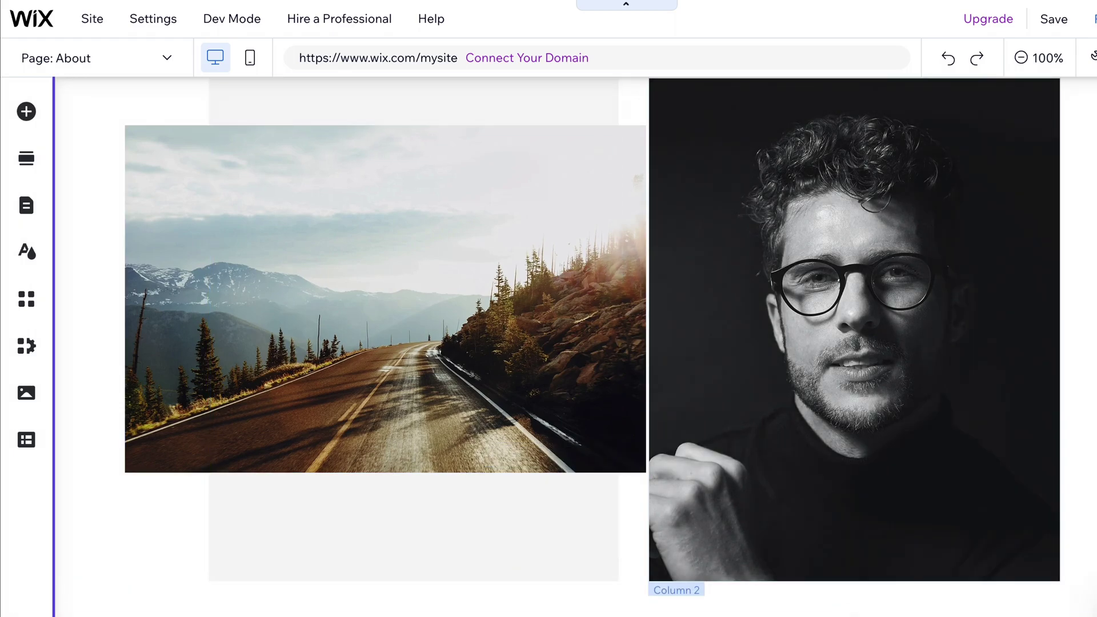
{"action": "left_click", "coordinate": [462, 360]}
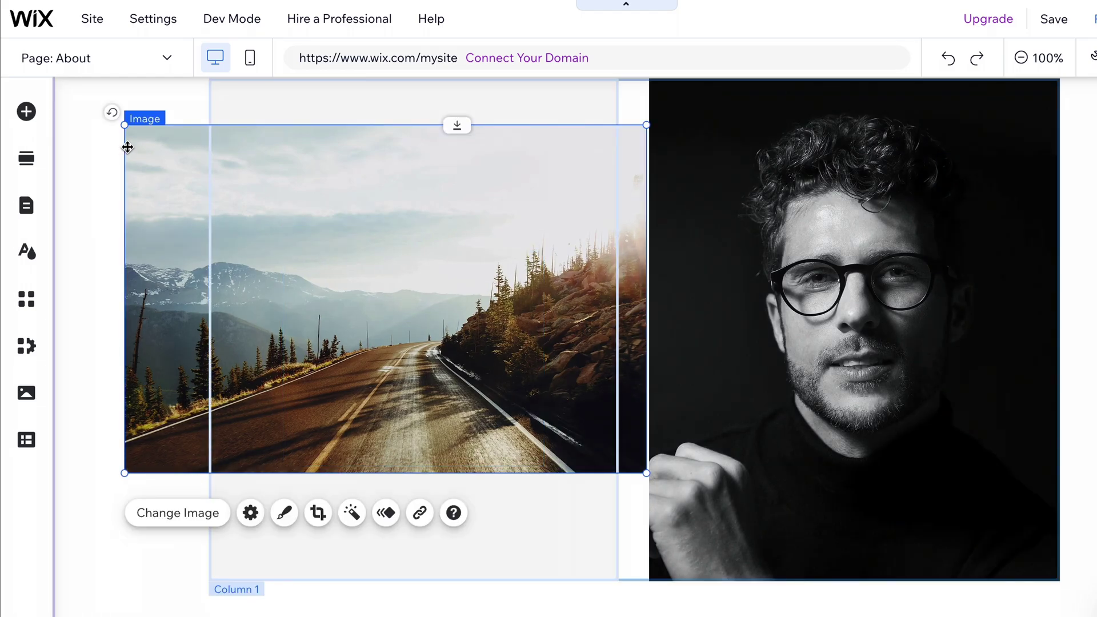
{"action": "left_click_drag", "start_coordinate": [126, 125], "coordinate": [326, 284]}
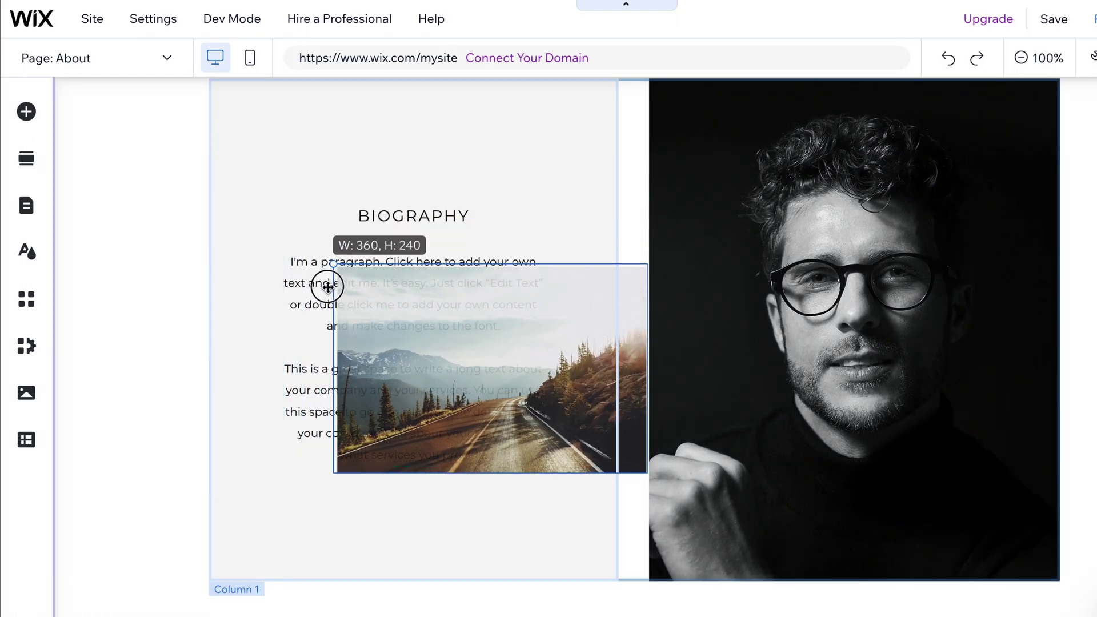
{"action": "mouse_move", "coordinate": [416, 336]}
{"action": "left_mouse_down"}
{"action": "mouse_move", "coordinate": [348, 559]}
{"action": "mouse_move", "coordinate": [472, 411]}
{"action": "left_mouse_up"}
Add a themed black button beneath the road photo in the biography column.
{"action": "left_click", "coordinate": [25, 111]}
{"action": "left_click", "coordinate": [92, 194]}
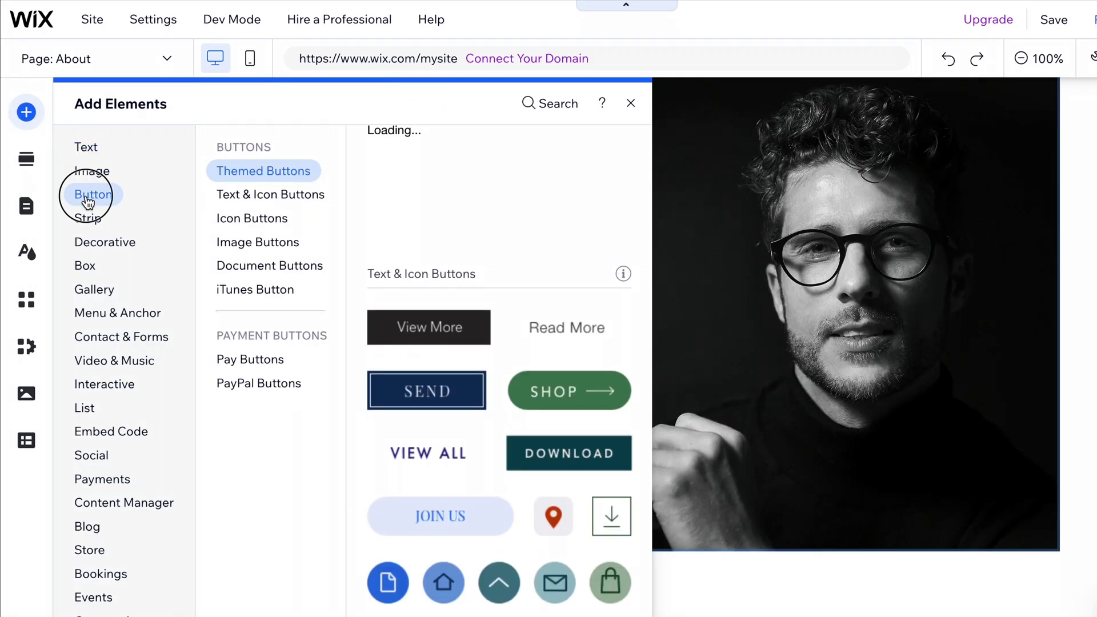
{"action": "mouse_move", "coordinate": [607, 237]}
{"action": "left_mouse_down"}
{"action": "mouse_move", "coordinate": [486, 413]}
{"action": "mouse_move", "coordinate": [380, 507]}
{"action": "left_mouse_up"}
{"action": "left_click", "coordinate": [534, 515]}
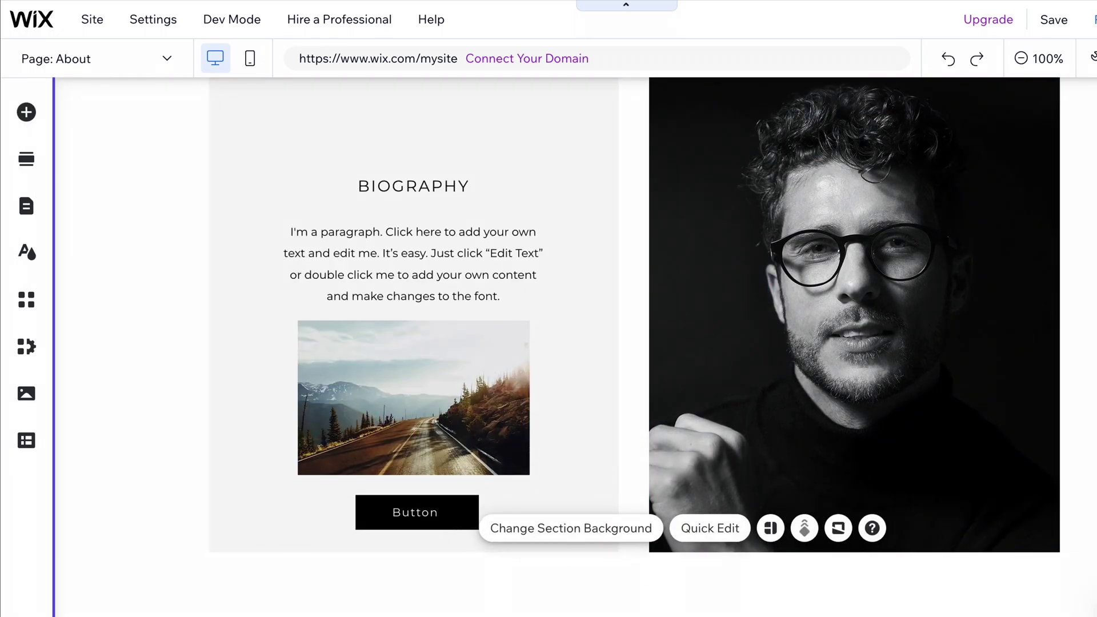
{"action": "scroll", "coordinate": [522, 582], "scroll_direction": "down", "scroll_amount": 2}
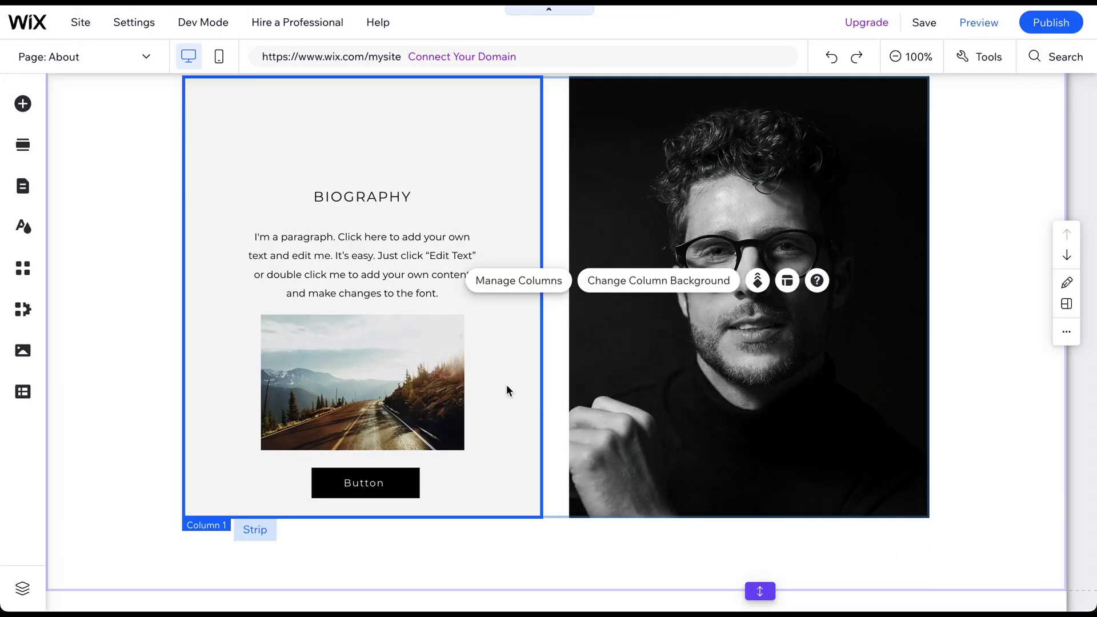
Review the new button's and the 'Countryside Road' photo's settings, then close the side panel.
{"action": "left_click", "coordinate": [364, 482]}
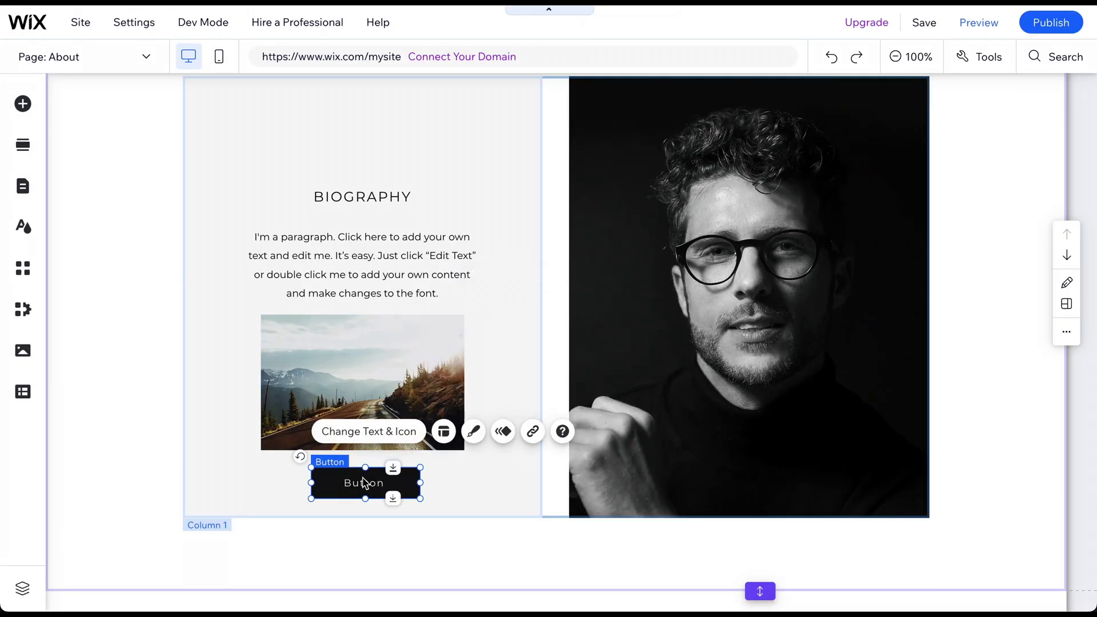
{"action": "left_click", "coordinate": [379, 433]}
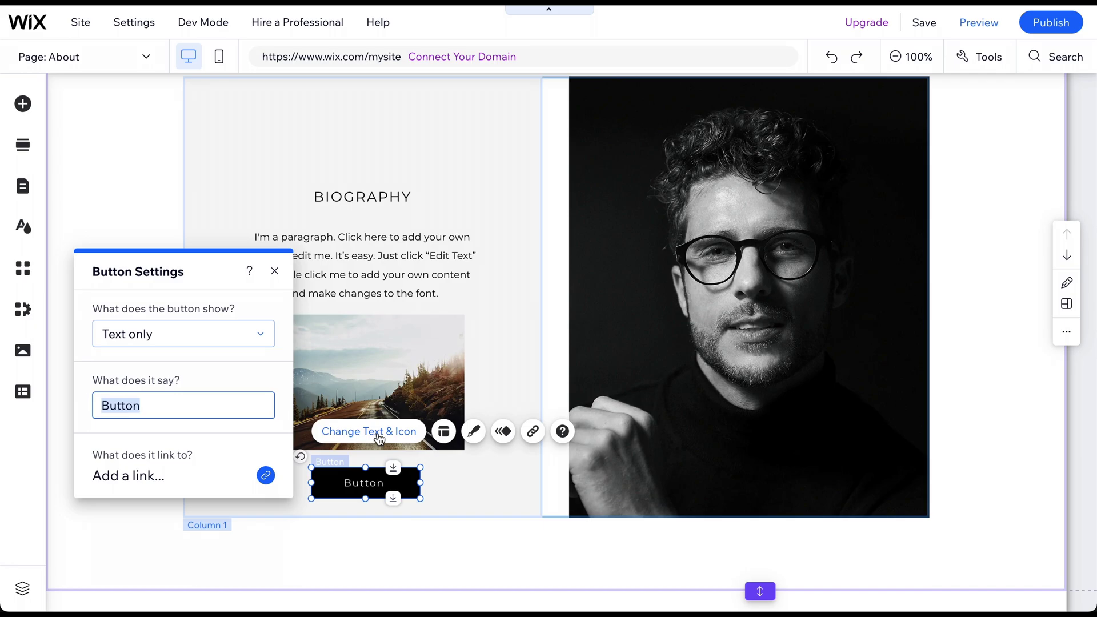
{"action": "left_click", "coordinate": [391, 392]}
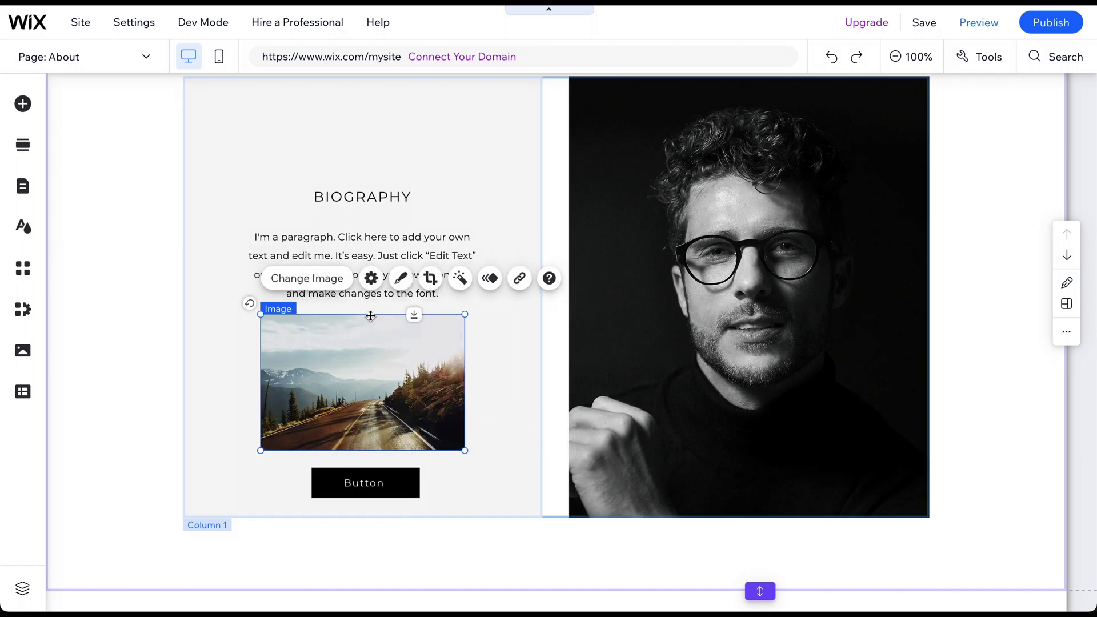
{"action": "left_click", "coordinate": [371, 280]}
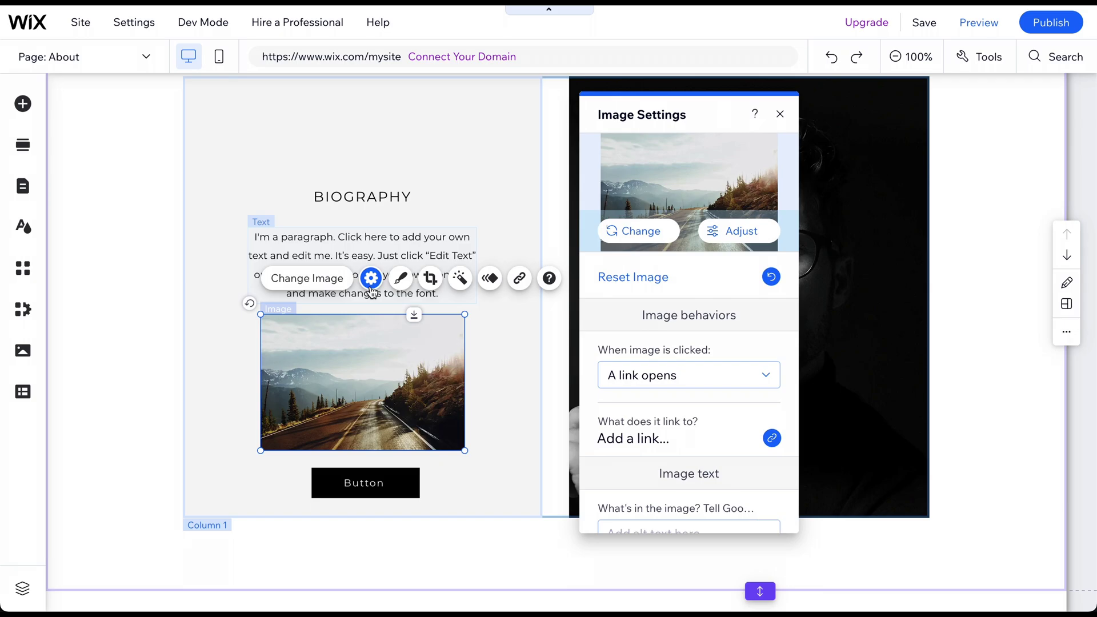
{"action": "scroll", "coordinate": [673, 335], "scroll_direction": "down", "scroll_amount": 2}
{"action": "scroll", "coordinate": [674, 337], "scroll_direction": "down", "scroll_amount": 3}
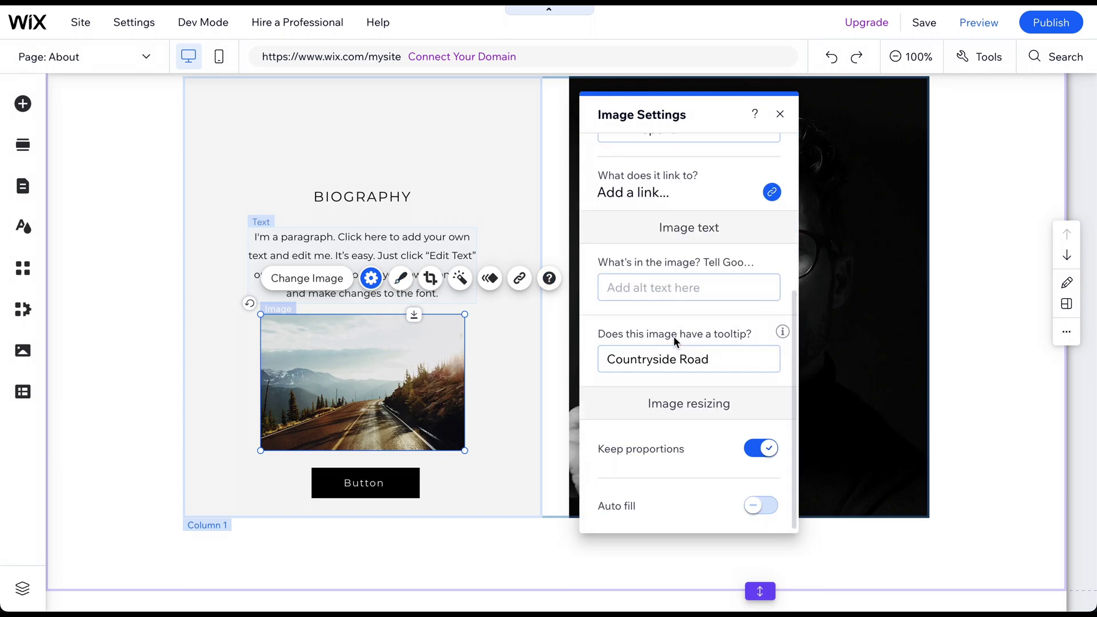
{"action": "left_click", "coordinate": [780, 118]}
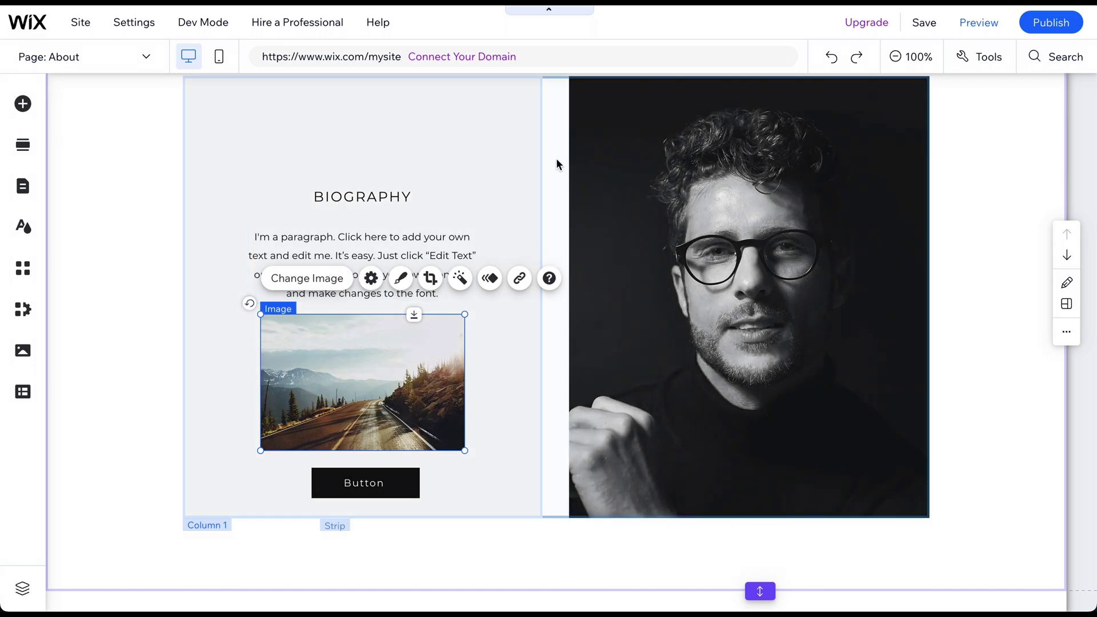
{"action": "left_click", "coordinate": [526, 163]}
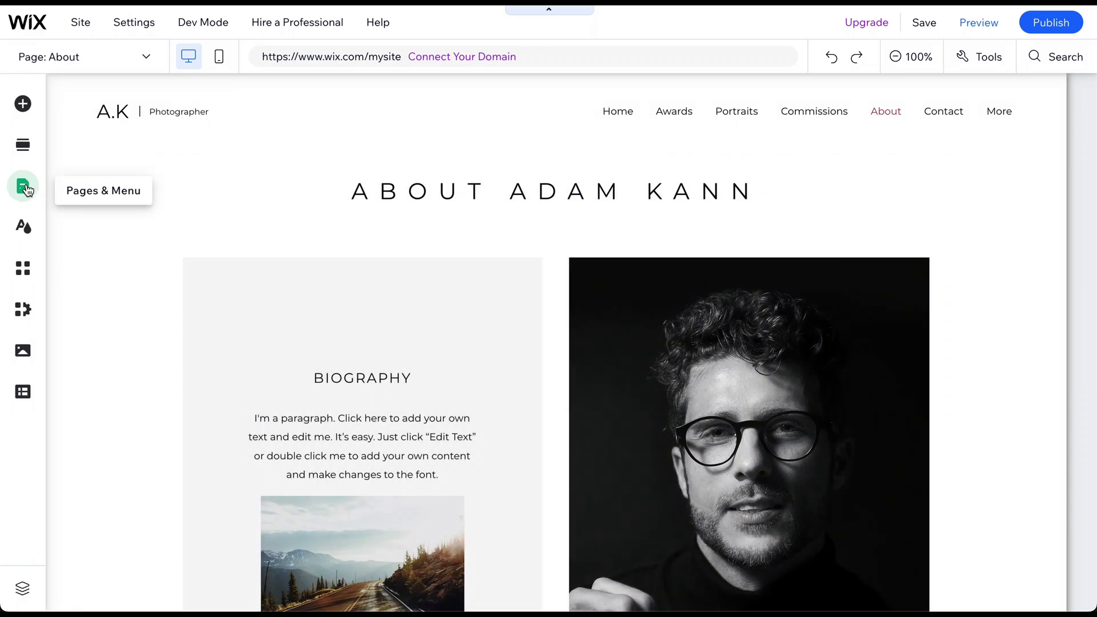
Preview the Awards section from the Pages & Menu list of eight pages.
{"action": "left_click", "coordinate": [24, 187]}
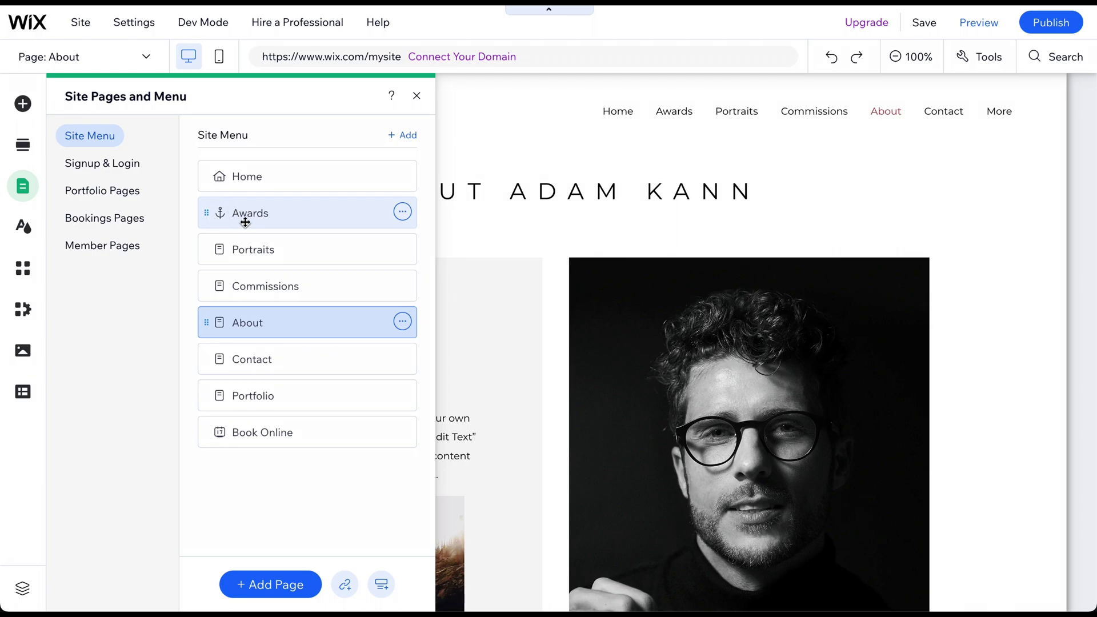
{"action": "left_click", "coordinate": [328, 213]}
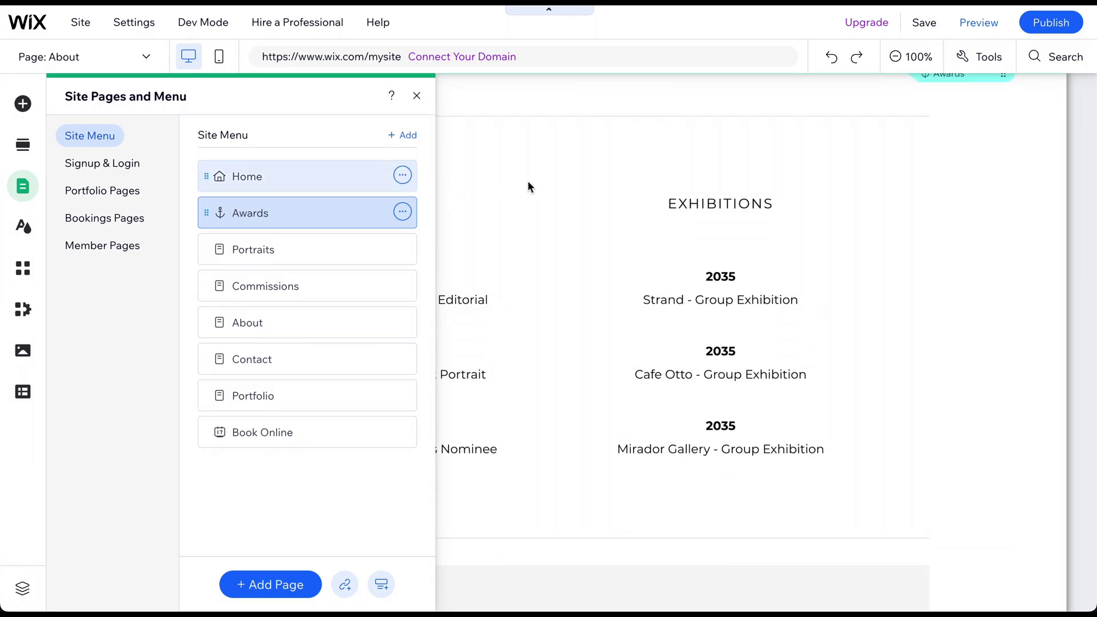
{"action": "scroll", "coordinate": [548, 182], "scroll_direction": "up", "scroll_amount": 10}
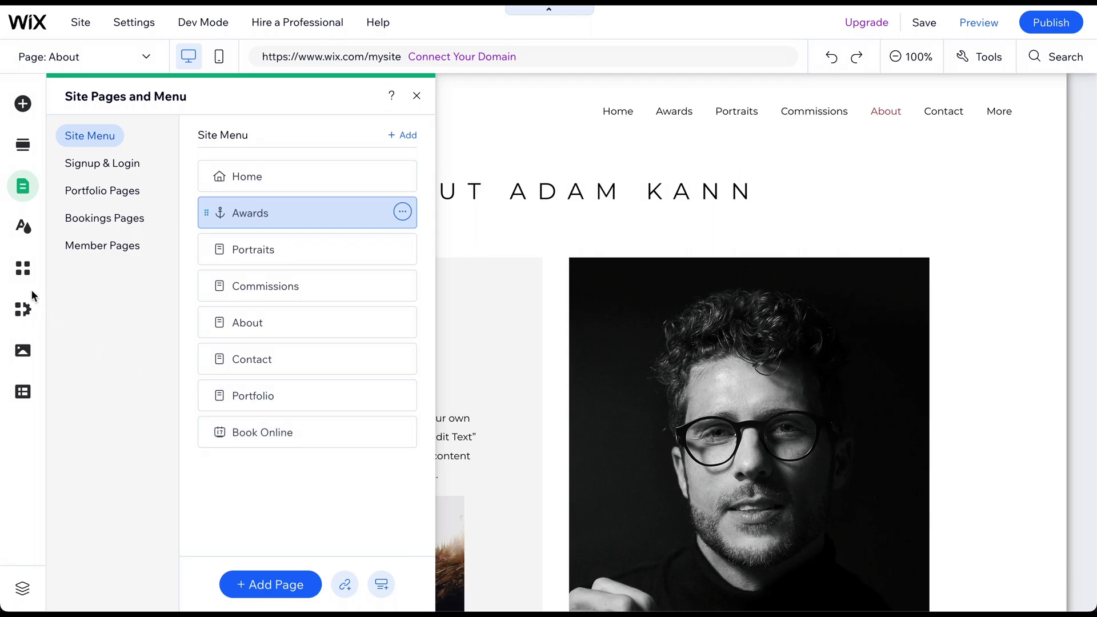
{"action": "left_click", "coordinate": [24, 271]}
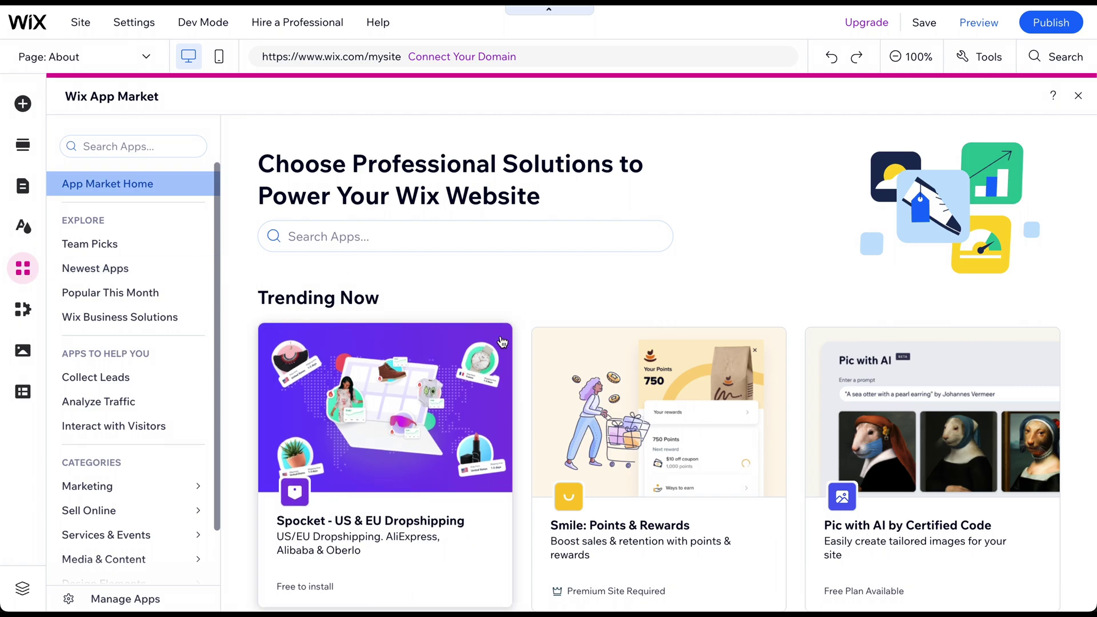
{"action": "scroll", "coordinate": [503, 342], "scroll_direction": "down", "scroll_amount": 2}
{"action": "scroll", "coordinate": [503, 343], "scroll_direction": "down", "scroll_amount": 2}
{"action": "scroll", "coordinate": [503, 342], "scroll_direction": "up", "scroll_amount": 3}
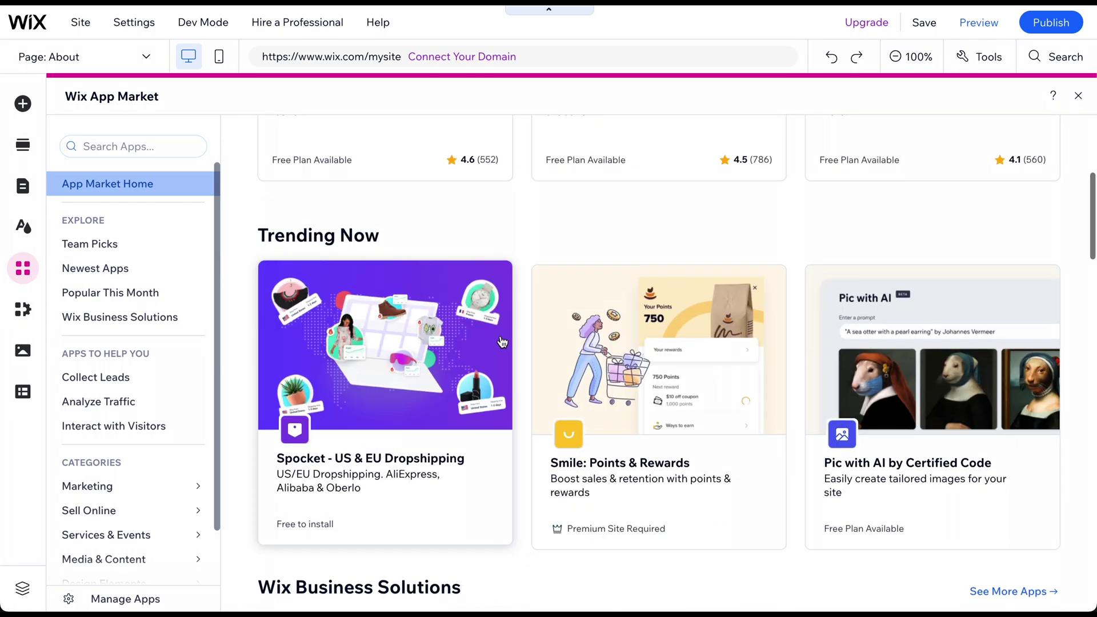
{"action": "scroll", "coordinate": [502, 343], "scroll_direction": "down", "scroll_amount": 2}
{"action": "scroll", "coordinate": [502, 343], "scroll_direction": "up", "scroll_amount": 2}
{"action": "scroll", "coordinate": [502, 342], "scroll_direction": "up", "scroll_amount": 2}
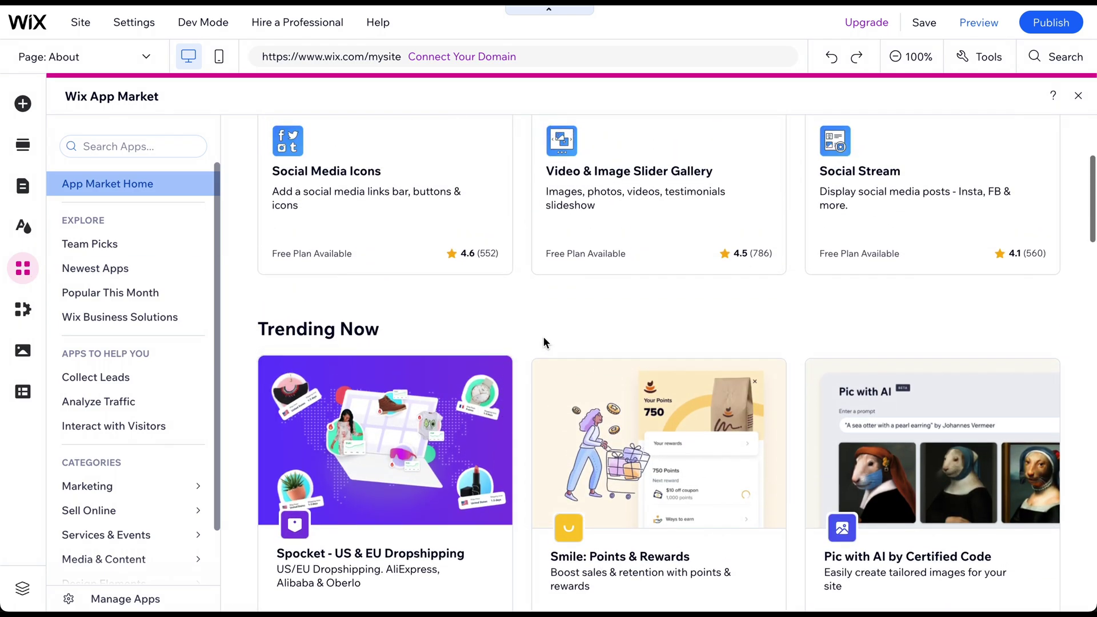
{"action": "scroll", "coordinate": [596, 276], "scroll_direction": "down", "scroll_amount": 2}
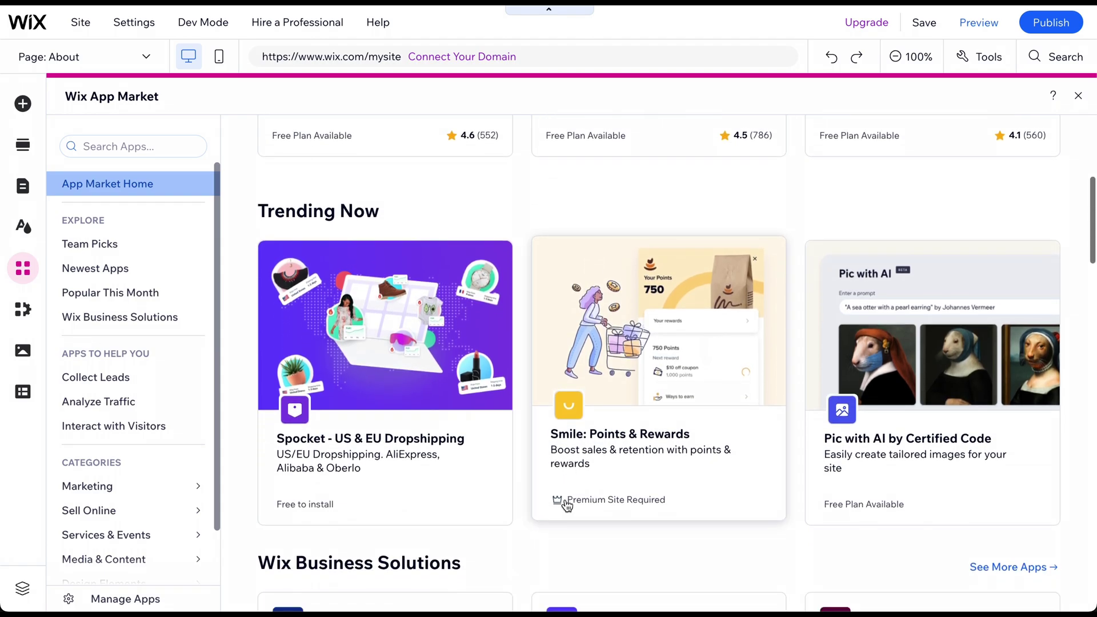
Close the Wix App Market and return to the Awards and Exhibitions section.
{"action": "left_click", "coordinate": [1079, 95]}
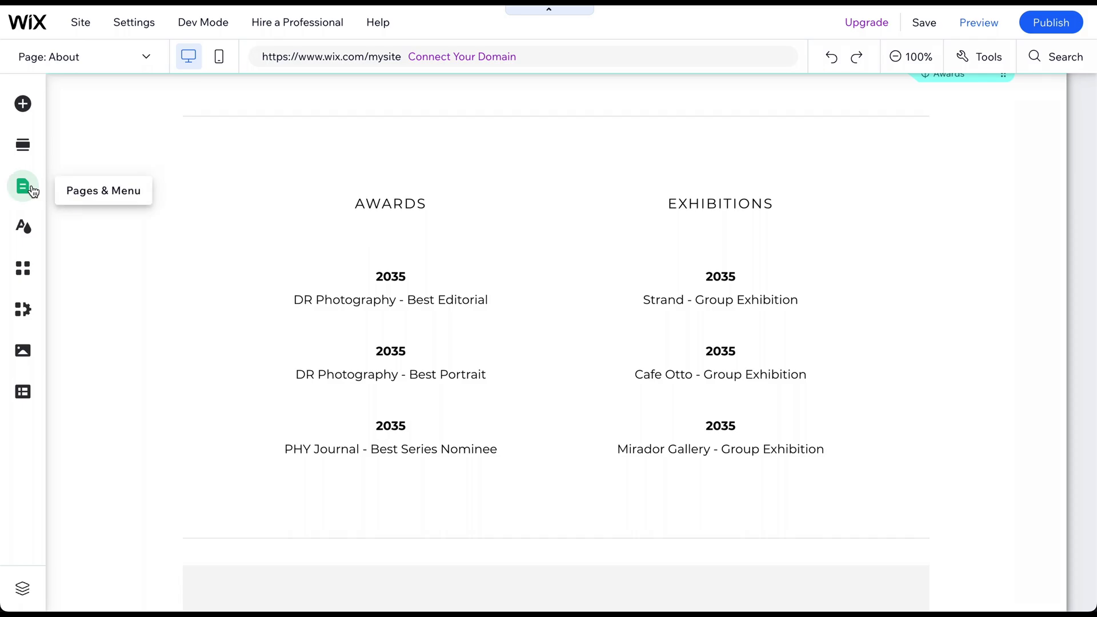
Delete the Awards and Portraits pages from the site menu.
{"action": "left_click", "coordinate": [23, 187]}
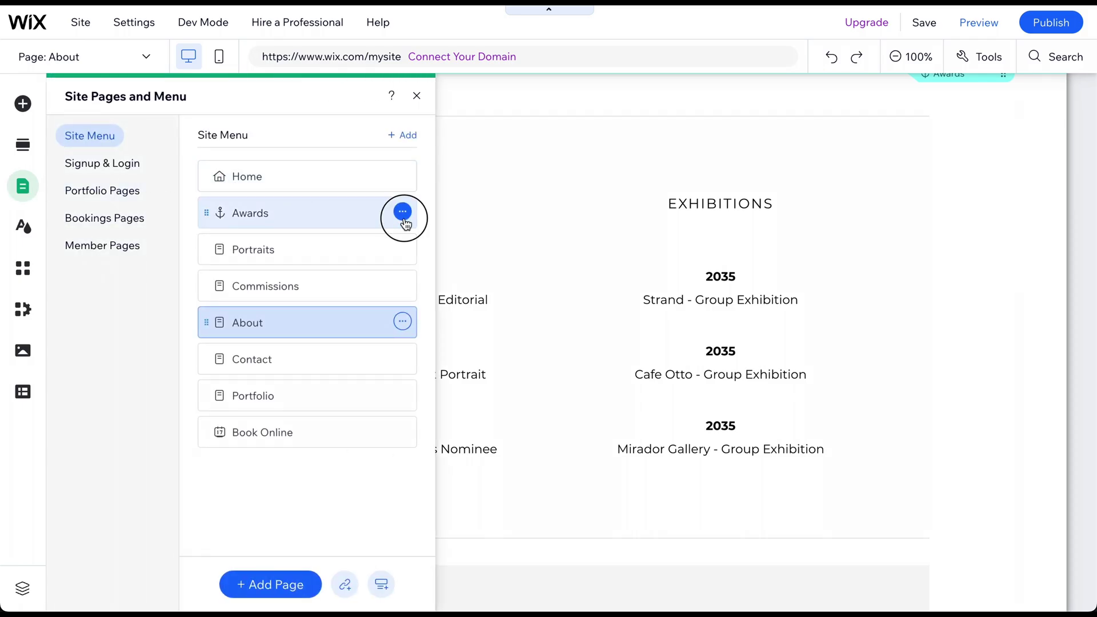
{"action": "left_click", "coordinate": [403, 214]}
{"action": "left_click", "coordinate": [460, 326]}
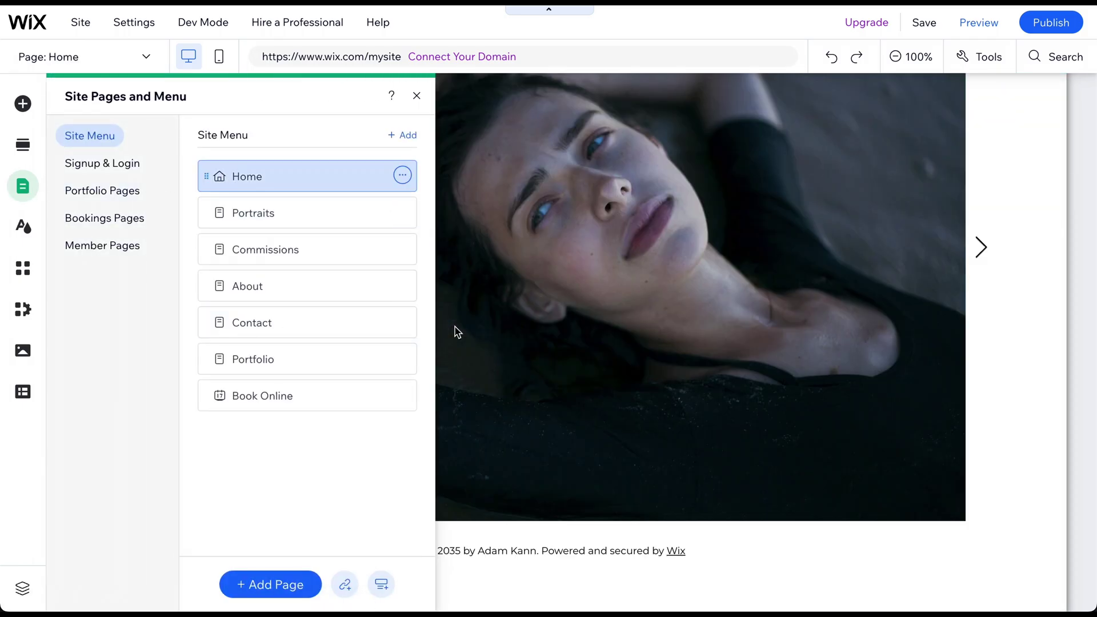
{"action": "left_click", "coordinate": [402, 211]}
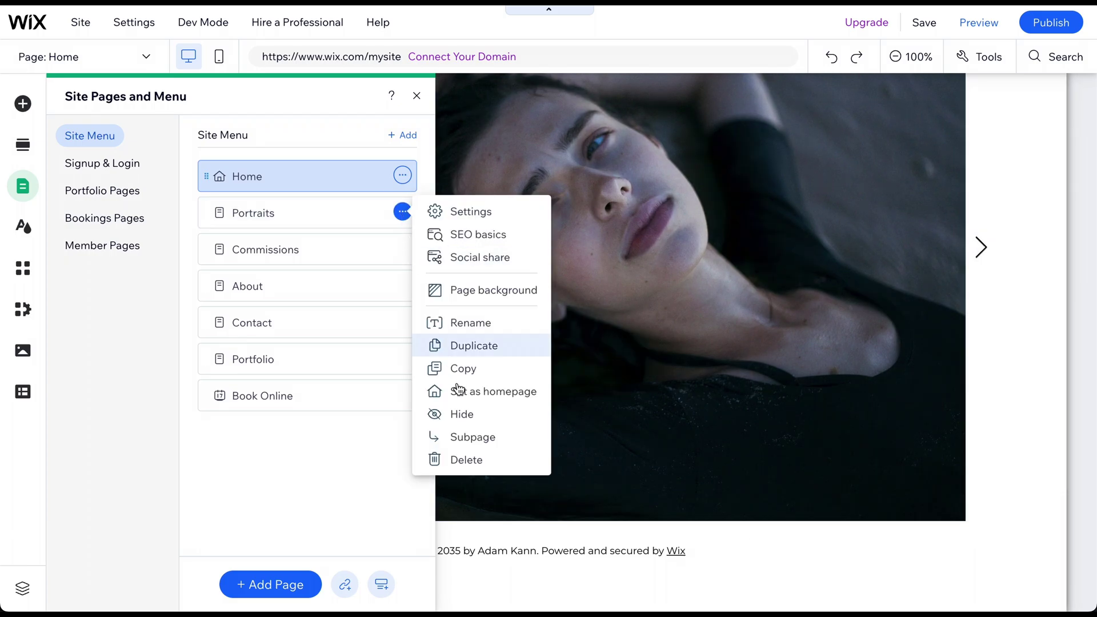
{"action": "left_click", "coordinate": [464, 460]}
{"action": "left_click", "coordinate": [723, 370]}
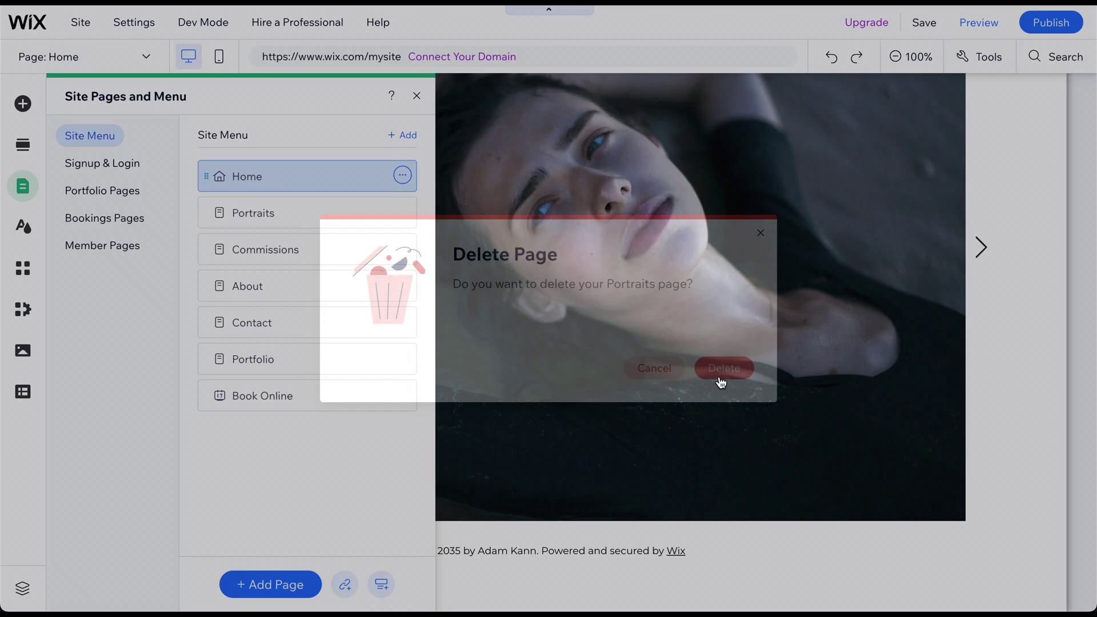
Delete the Commissions and Book Online pages, including the bookings app.
{"action": "left_click", "coordinate": [403, 212]}
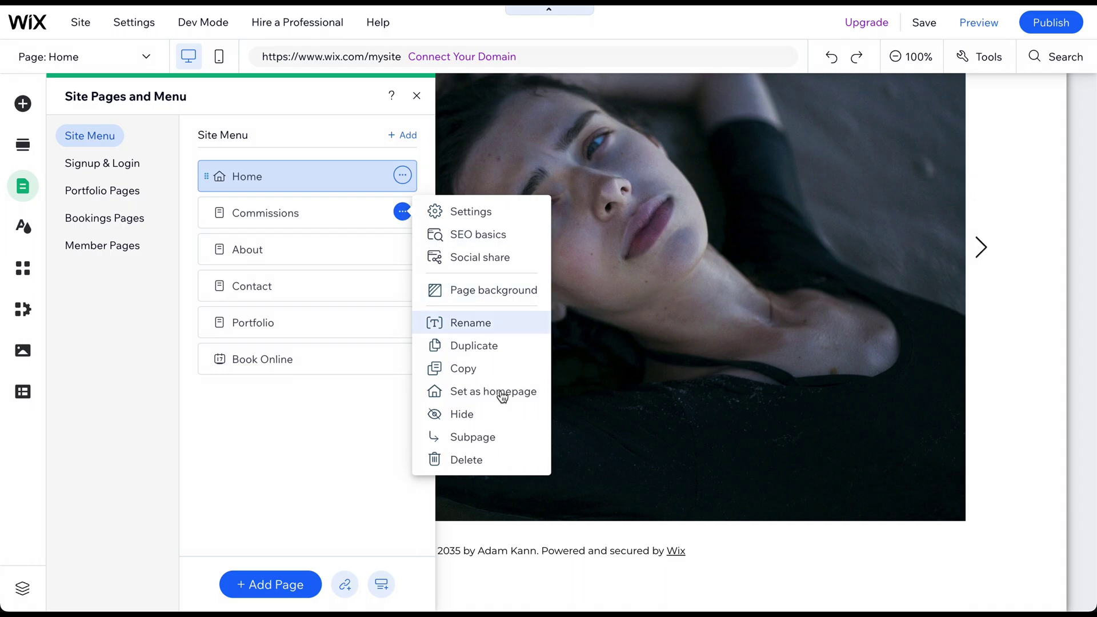
{"action": "left_click", "coordinate": [506, 472]}
{"action": "left_click", "coordinate": [724, 368]}
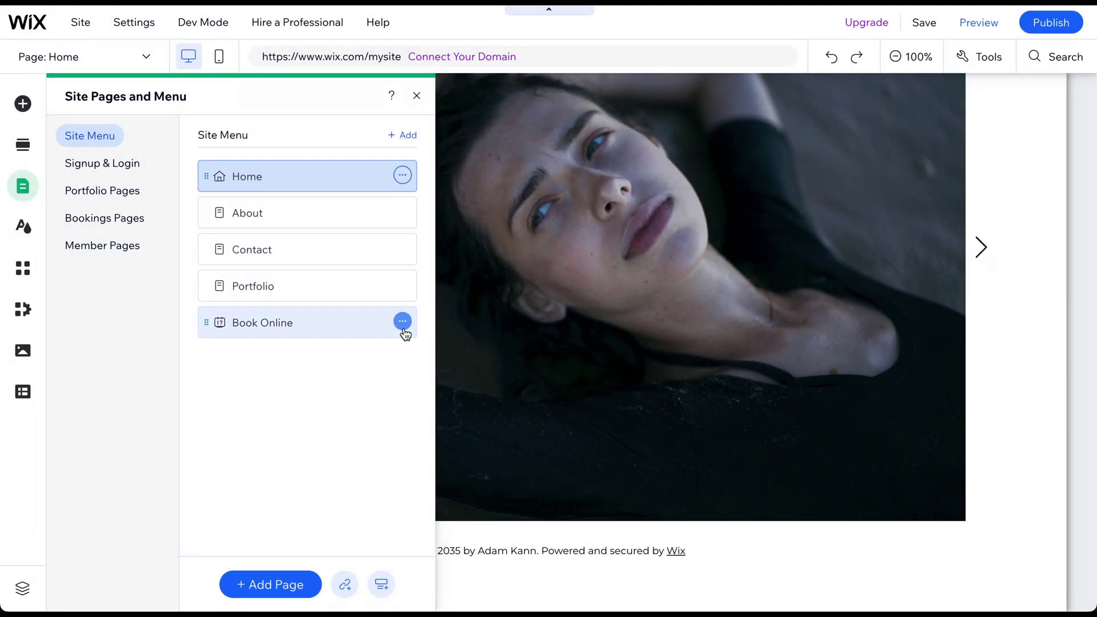
{"action": "left_click", "coordinate": [403, 323]}
{"action": "left_click", "coordinate": [457, 446]}
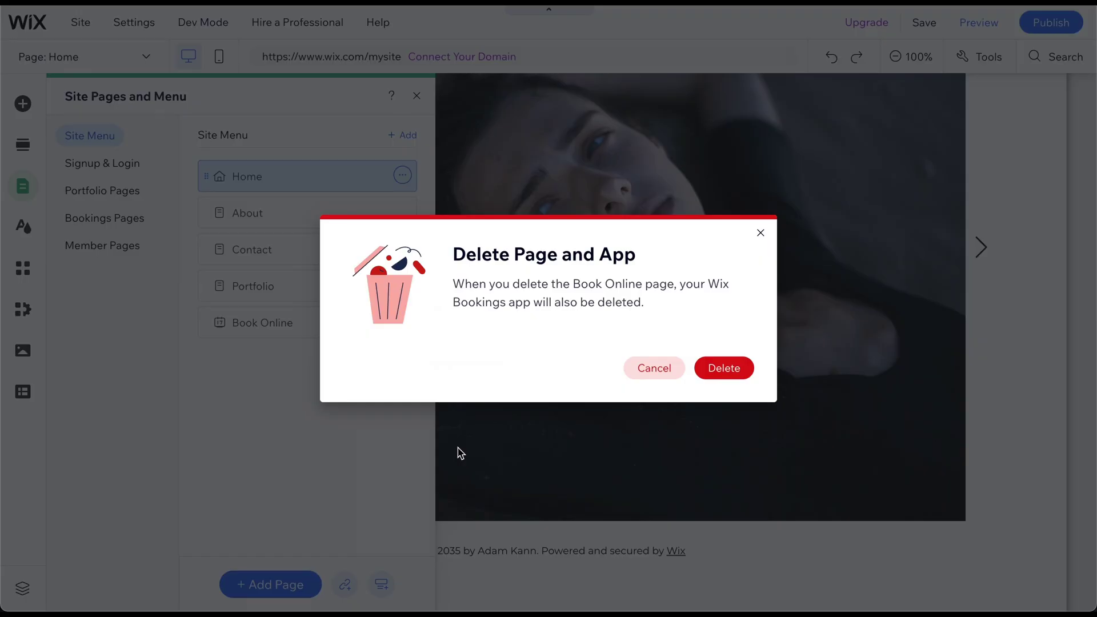
{"action": "left_click", "coordinate": [726, 376]}
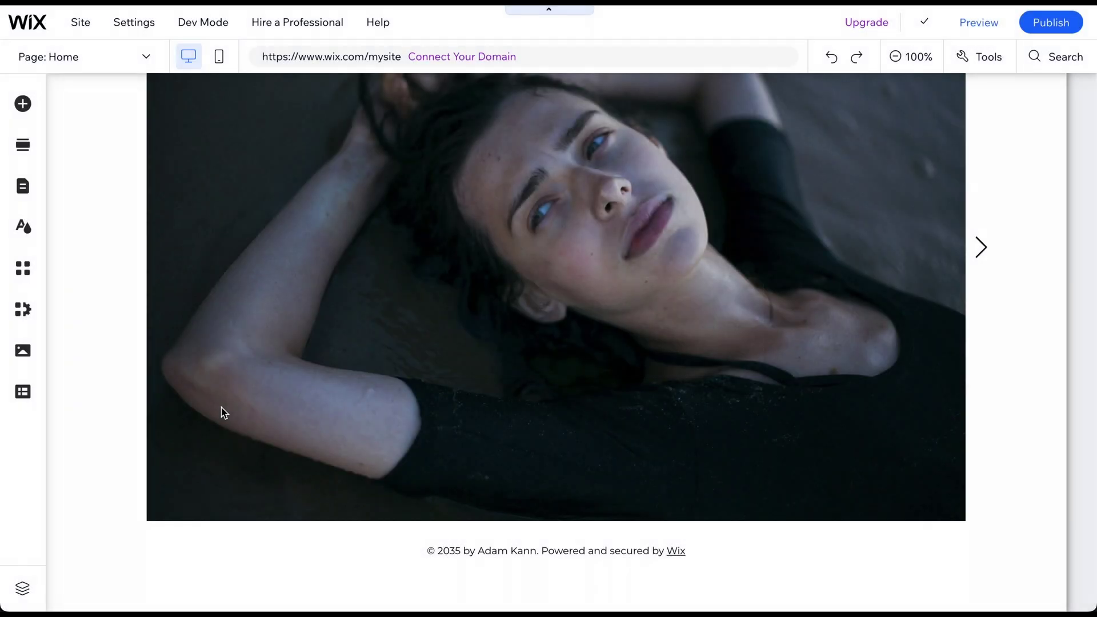
{"action": "left_click", "coordinate": [22, 186]}
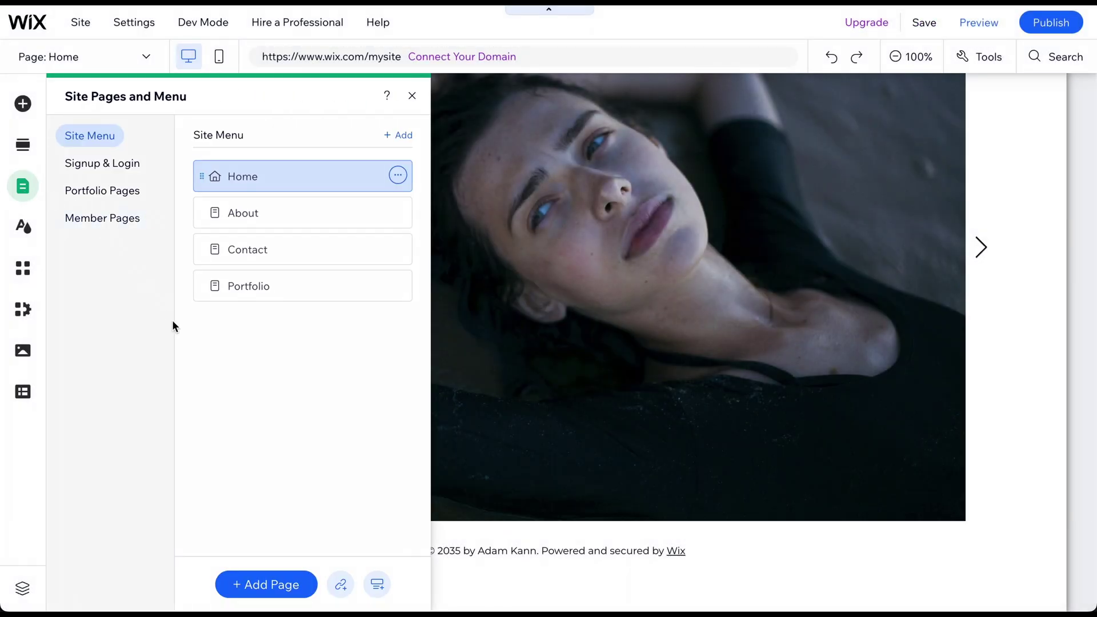
Add a Wix Blog page to the site.
{"action": "left_click", "coordinate": [249, 585]}
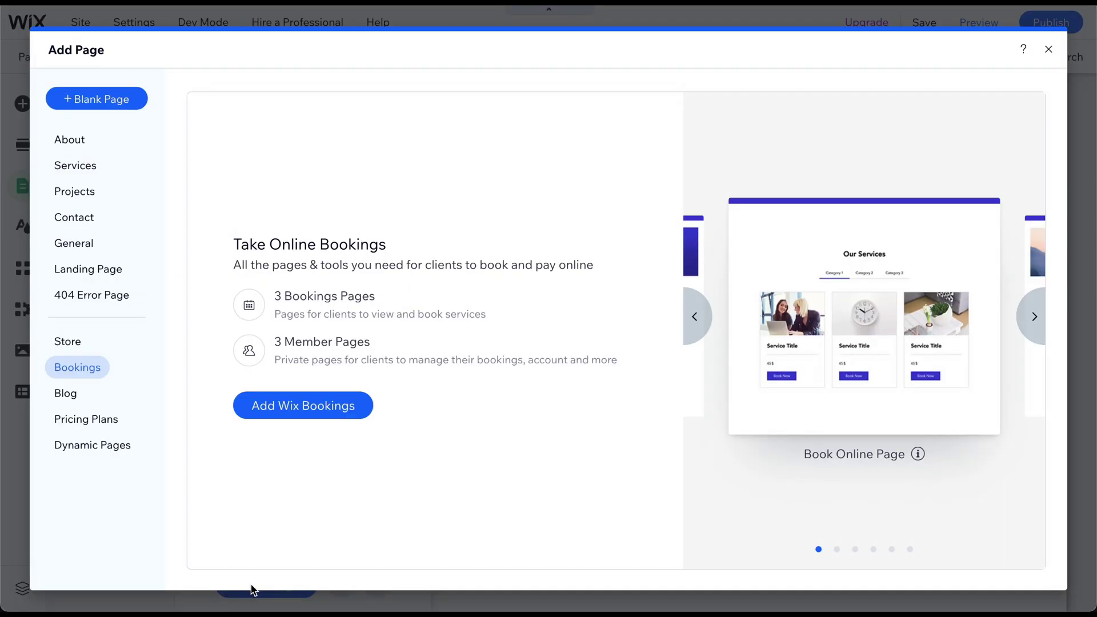
{"action": "left_click", "coordinate": [84, 392]}
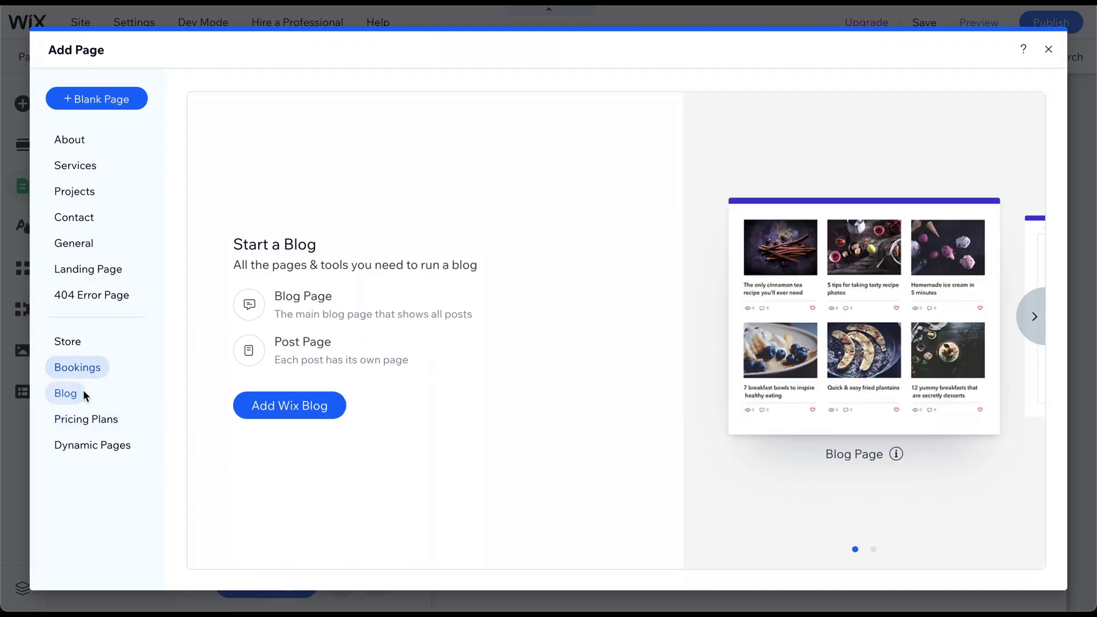
{"action": "left_click", "coordinate": [284, 417]}
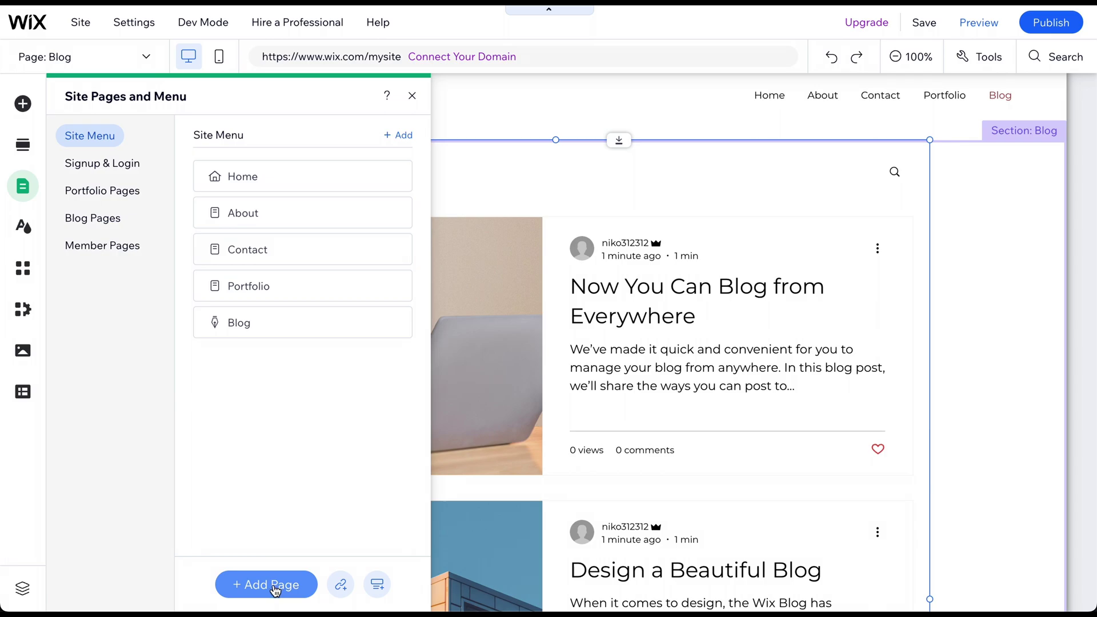
Add a Services page using the Overlapping template.
{"action": "left_click", "coordinate": [275, 588]}
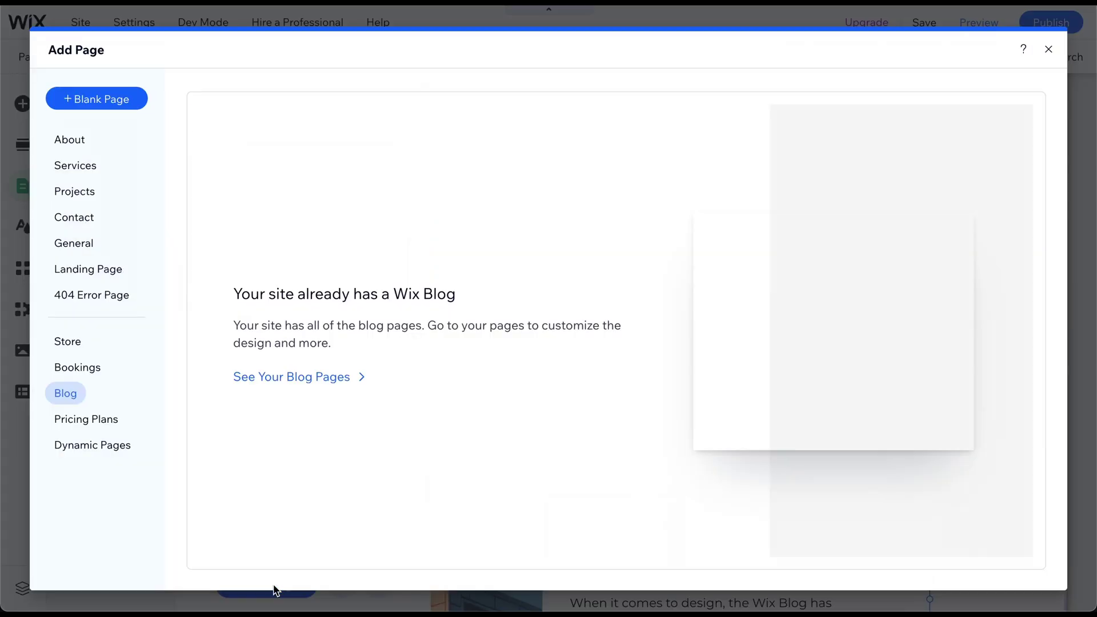
{"action": "left_click", "coordinate": [90, 166]}
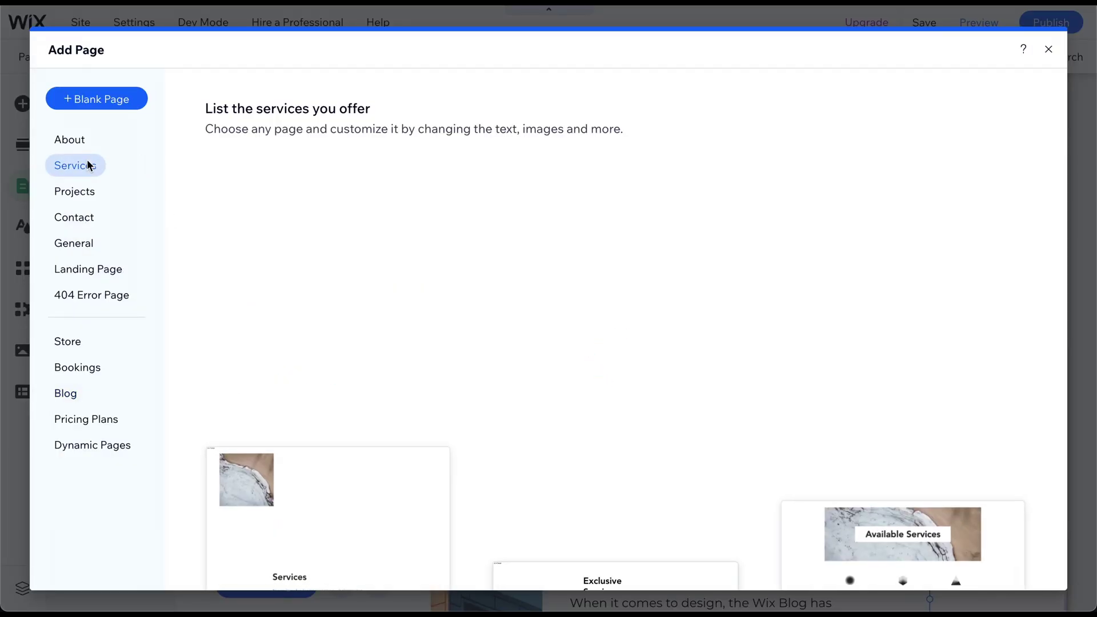
{"action": "scroll", "coordinate": [367, 295], "scroll_direction": "down", "scroll_amount": 5}
{"action": "scroll", "coordinate": [366, 297], "scroll_direction": "down", "scroll_amount": 3}
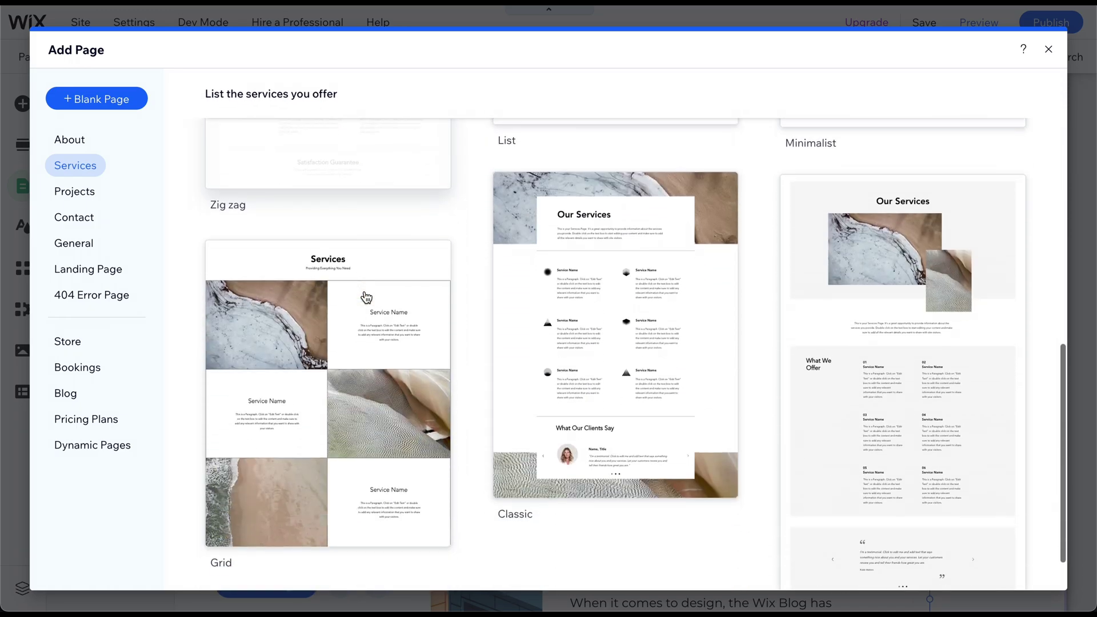
{"action": "scroll", "coordinate": [364, 297], "scroll_direction": "up", "scroll_amount": 4}
{"action": "scroll", "coordinate": [365, 296], "scroll_direction": "up", "scroll_amount": 3}
{"action": "scroll", "coordinate": [373, 298], "scroll_direction": "up", "scroll_amount": 1}
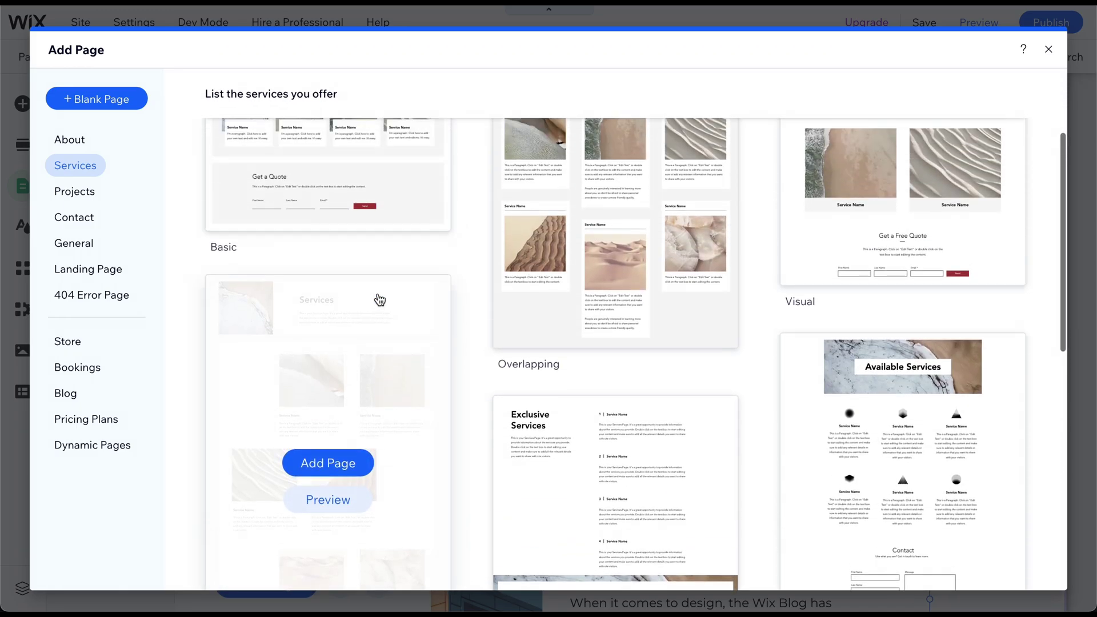
{"action": "scroll", "coordinate": [380, 299], "scroll_direction": "up", "scroll_amount": 2}
{"action": "left_click", "coordinate": [609, 317]}
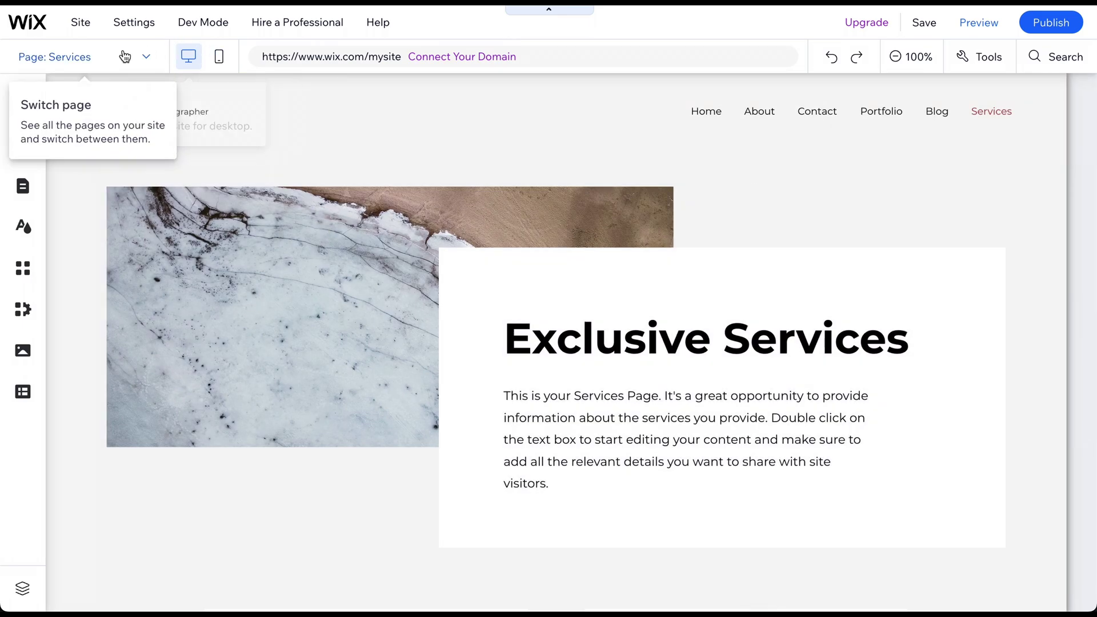
On the About page, set the portrait column background to the 'Laughing Man' photographer image.
{"action": "left_click", "coordinate": [123, 51]}
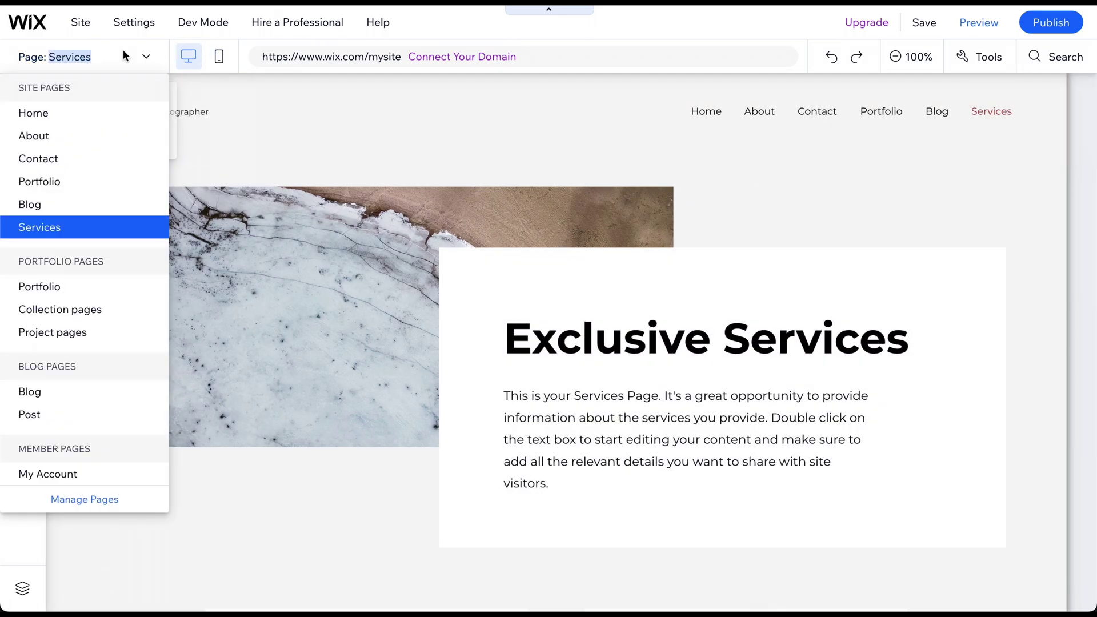
{"action": "left_click", "coordinate": [71, 139]}
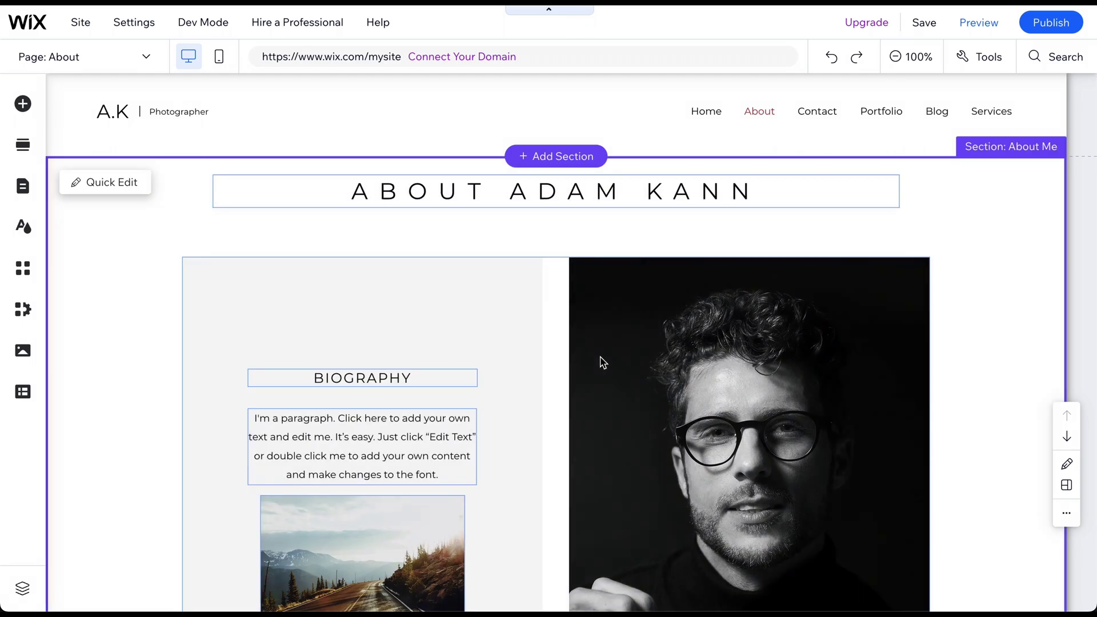
{"action": "left_click", "coordinate": [606, 359]}
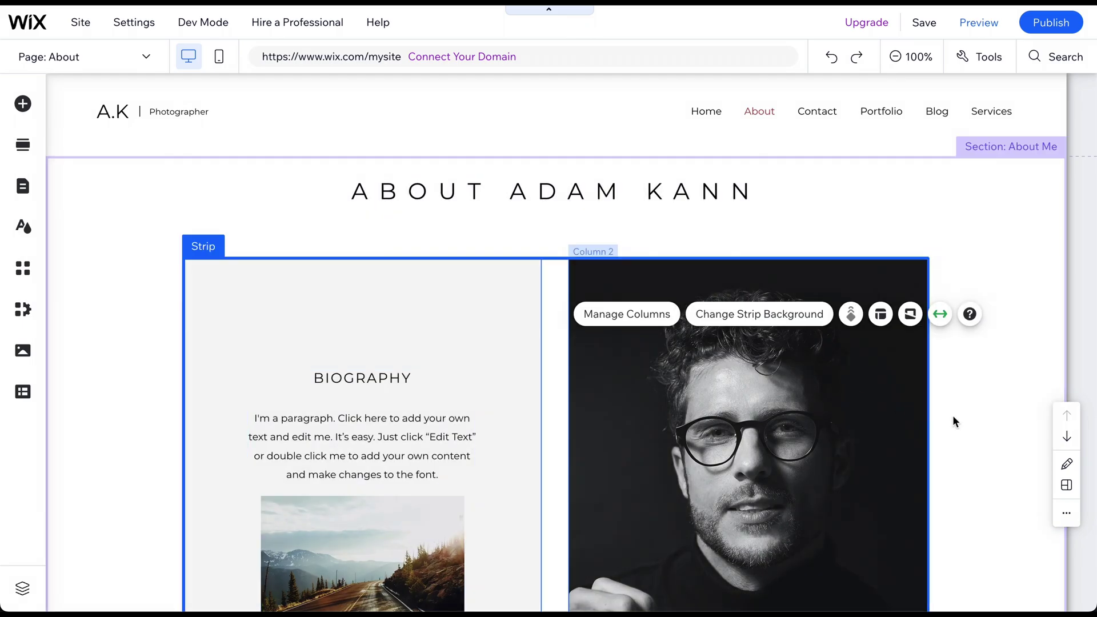
{"action": "left_click", "coordinate": [1067, 464]}
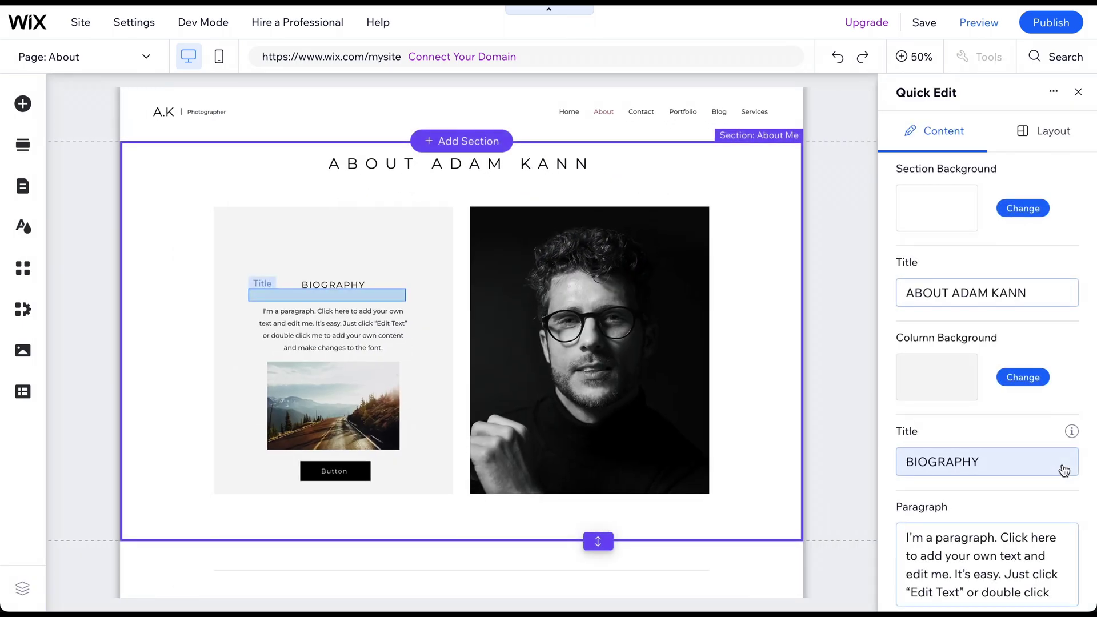
{"action": "scroll", "coordinate": [1063, 470], "scroll_direction": "down", "scroll_amount": 1}
{"action": "scroll", "coordinate": [1065, 471], "scroll_direction": "down", "scroll_amount": 2}
{"action": "scroll", "coordinate": [1063, 470], "scroll_direction": "down", "scroll_amount": 2}
{"action": "scroll", "coordinate": [1064, 469], "scroll_direction": "down", "scroll_amount": 2}
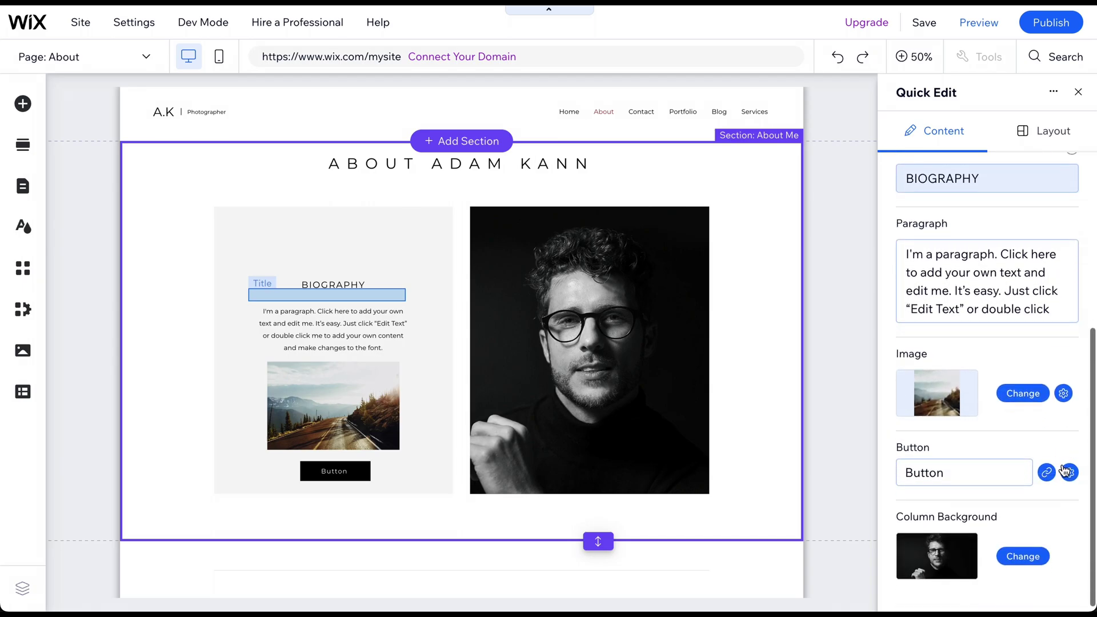
{"action": "left_click", "coordinate": [1023, 545]}
{"action": "left_click", "coordinate": [983, 223]}
{"action": "type", "text": "photographer"}
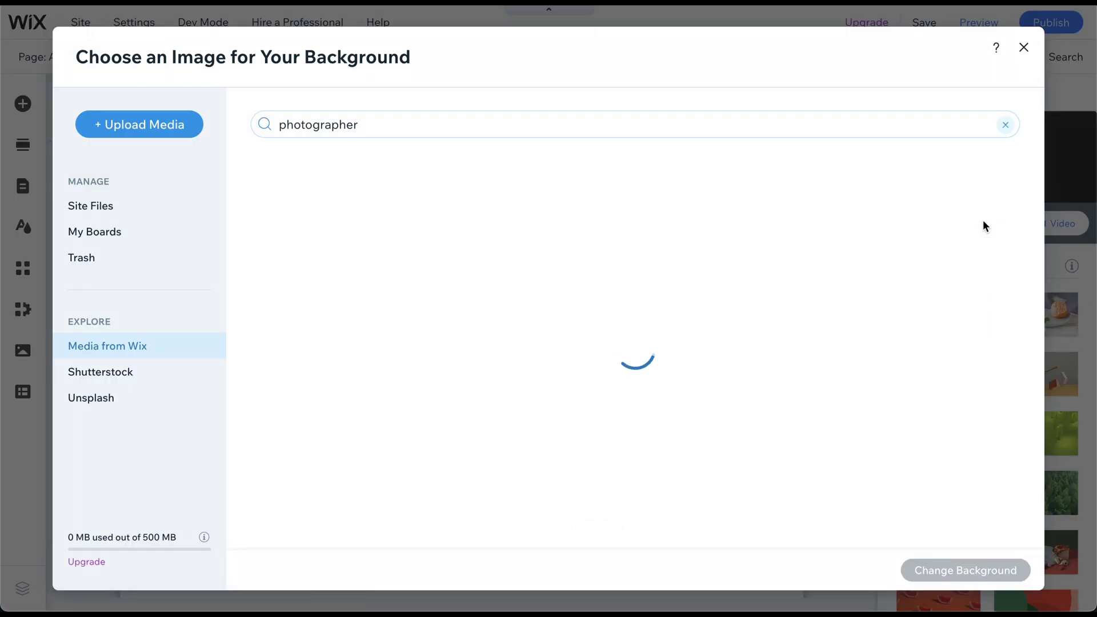
{"action": "double_click", "coordinate": [325, 124]}
{"action": "scroll", "coordinate": [600, 344], "scroll_direction": "down", "scroll_amount": 2}
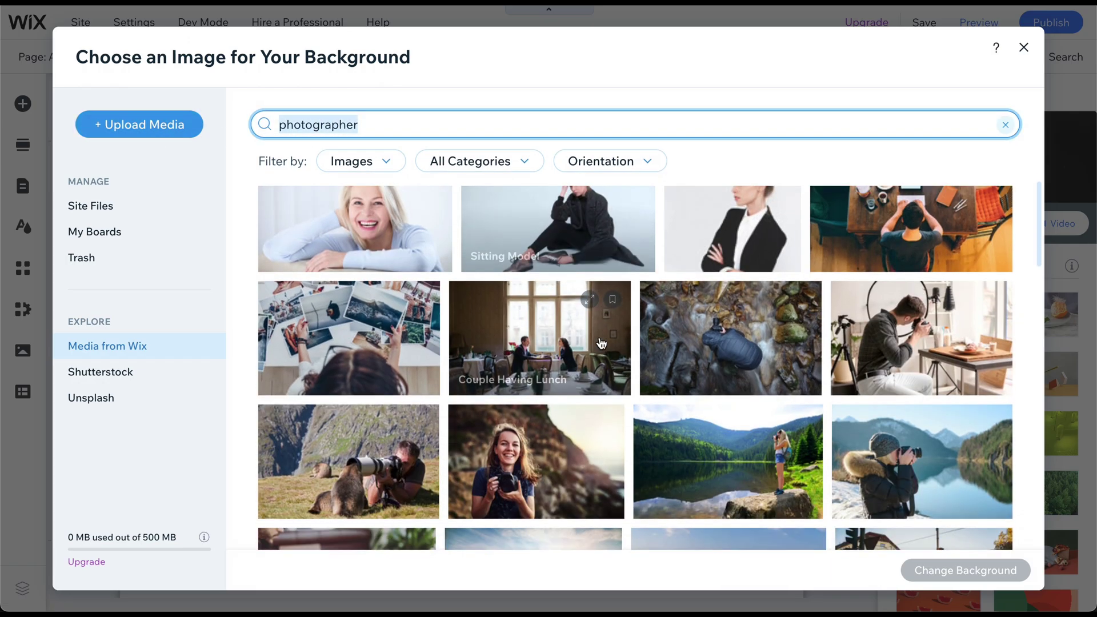
{"action": "scroll", "coordinate": [600, 344], "scroll_direction": "down", "scroll_amount": 3}
{"action": "scroll", "coordinate": [600, 344], "scroll_direction": "down", "scroll_amount": 3}
{"action": "scroll", "coordinate": [600, 344], "scroll_direction": "down", "scroll_amount": 1}
{"action": "scroll", "coordinate": [600, 343], "scroll_direction": "down", "scroll_amount": 1}
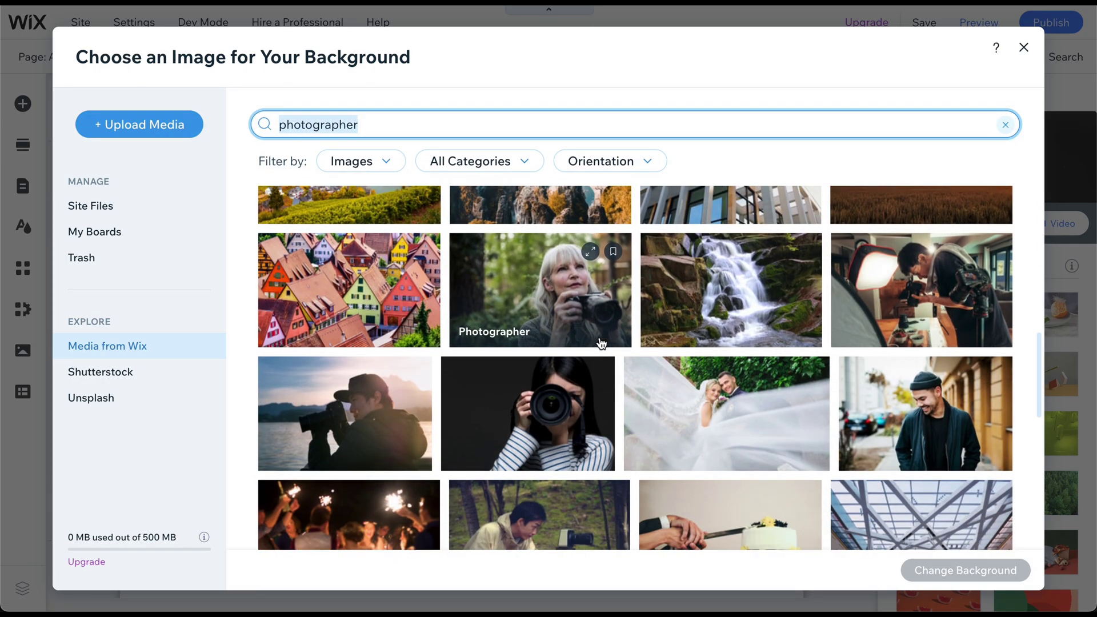
{"action": "left_click", "coordinate": [953, 387]}
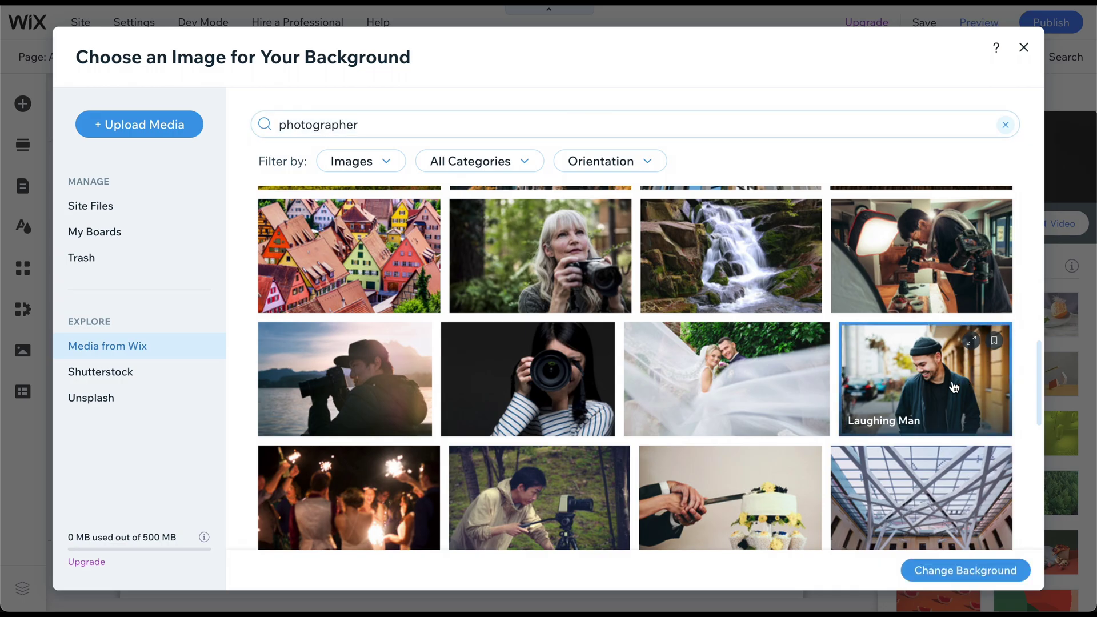
{"action": "mouse_move", "coordinate": [926, 379]}
{"action": "left_click", "coordinate": [952, 567]}
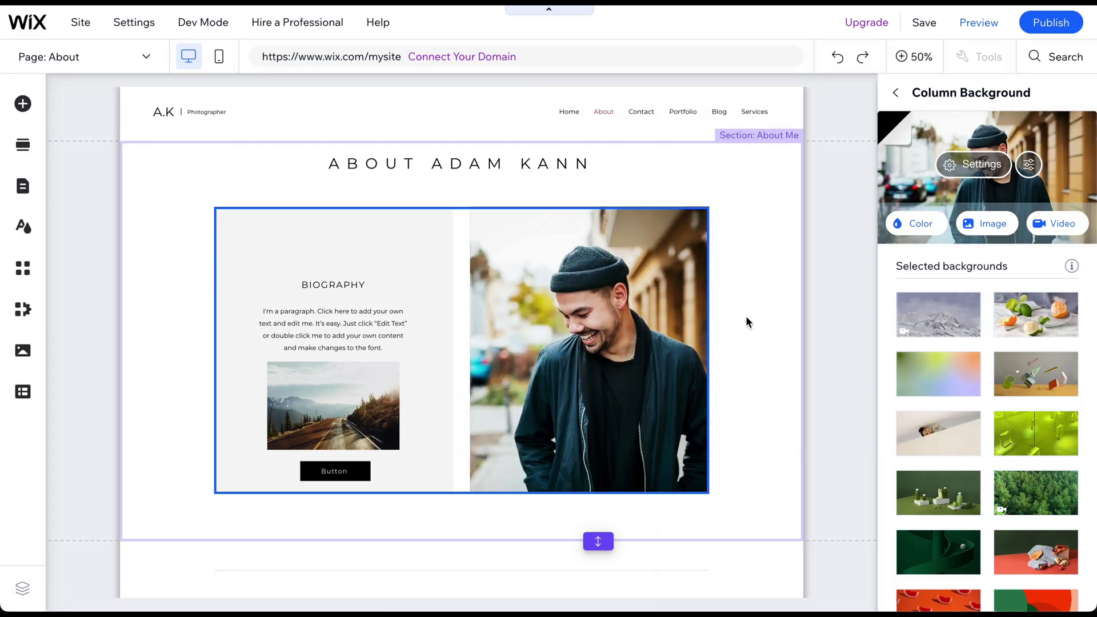
Try top-right and bottom-left background positions, then centre the image.
{"action": "left_click", "coordinate": [985, 165]}
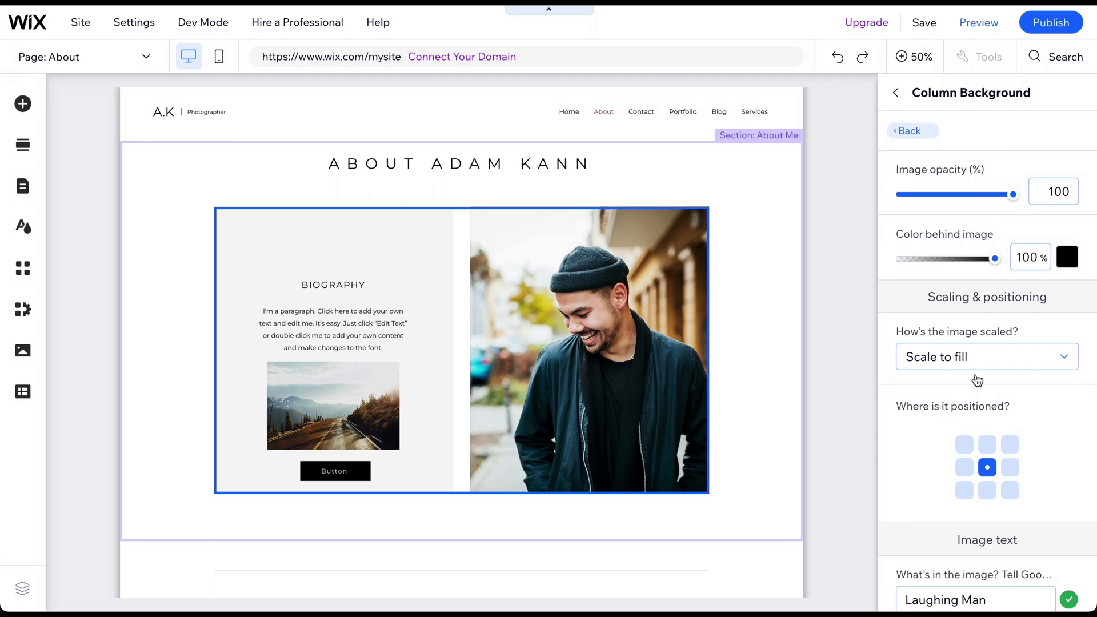
{"action": "left_click", "coordinate": [1012, 446]}
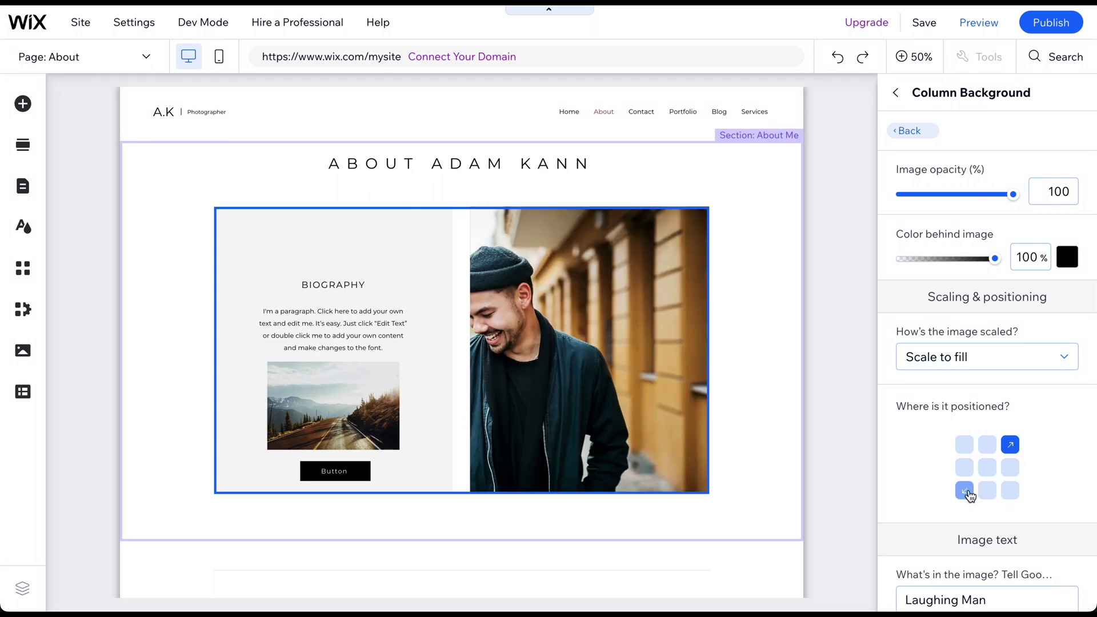
{"action": "left_click", "coordinate": [965, 490]}
{"action": "left_click", "coordinate": [988, 468]}
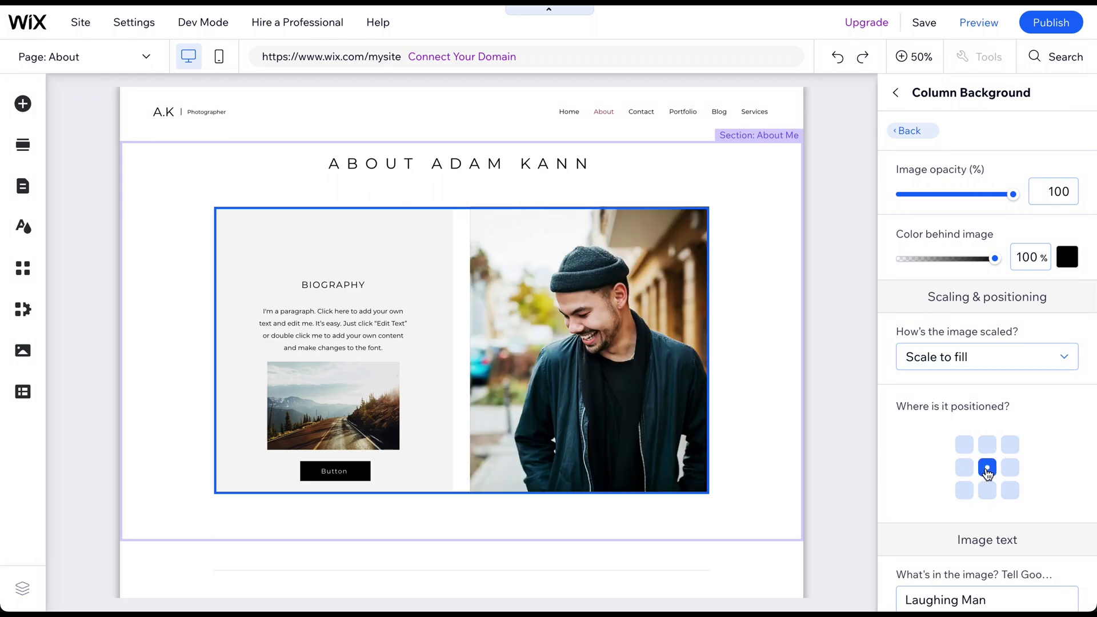
{"action": "mouse_move", "coordinate": [745, 252]}
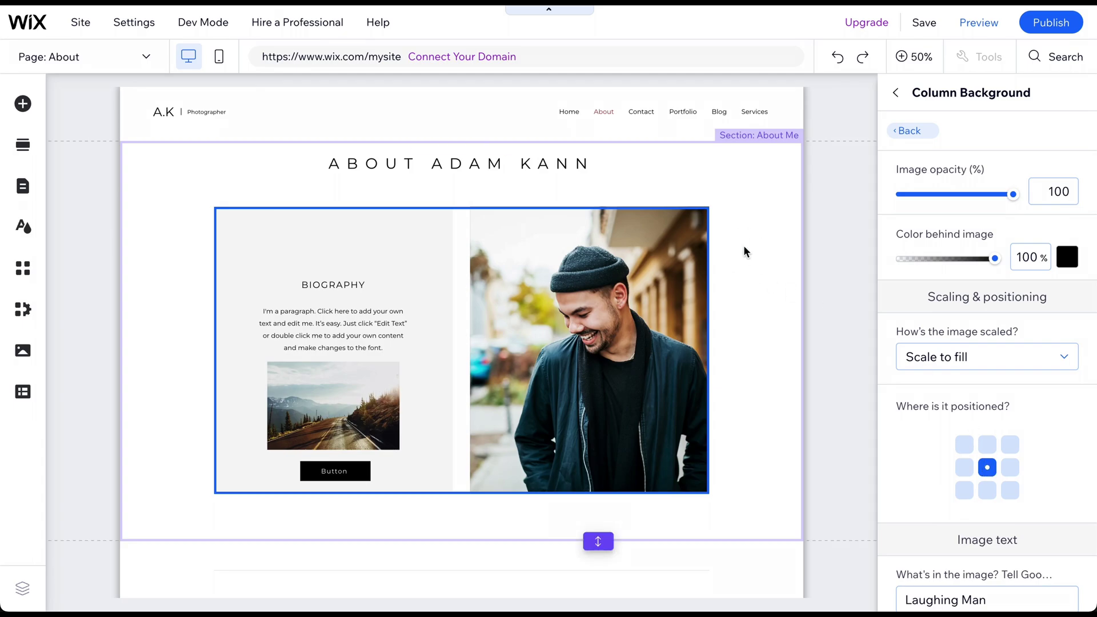
{"action": "left_click", "coordinate": [744, 254]}
{"action": "left_click", "coordinate": [1071, 90]}
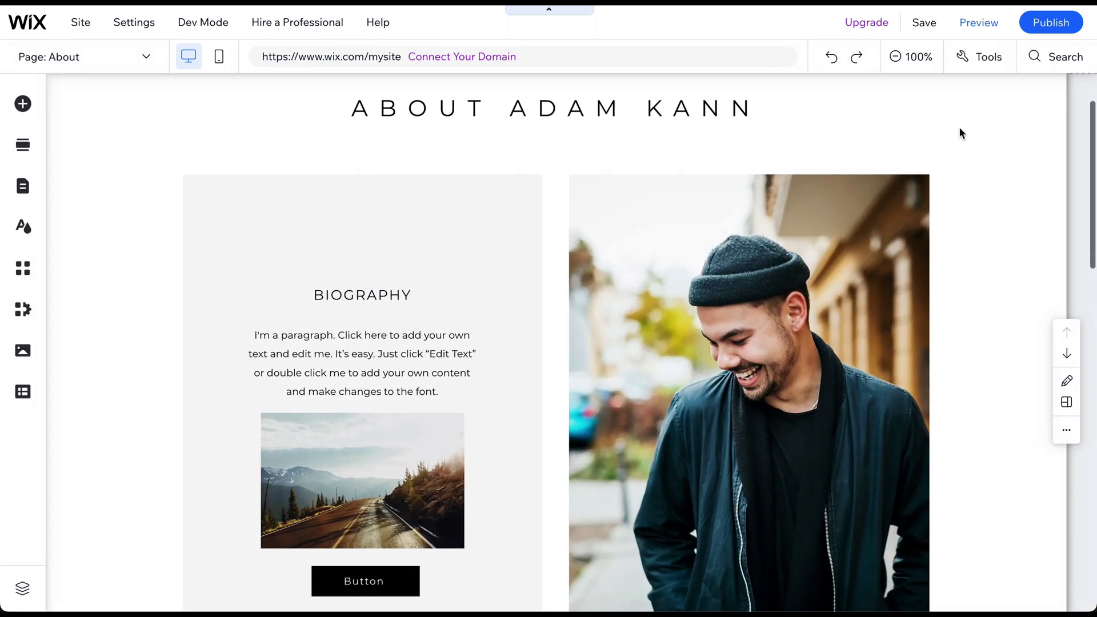
{"action": "left_click", "coordinate": [392, 365]}
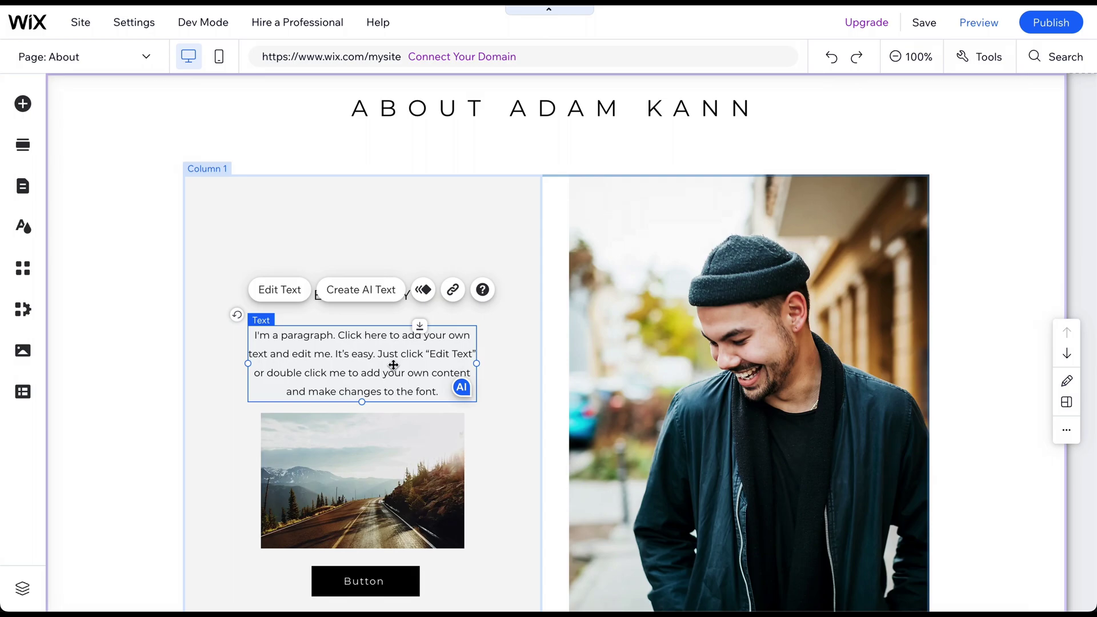
Replace the biography paragraph with AI-generated About text, using suggestion 3.
{"action": "left_click", "coordinate": [363, 298]}
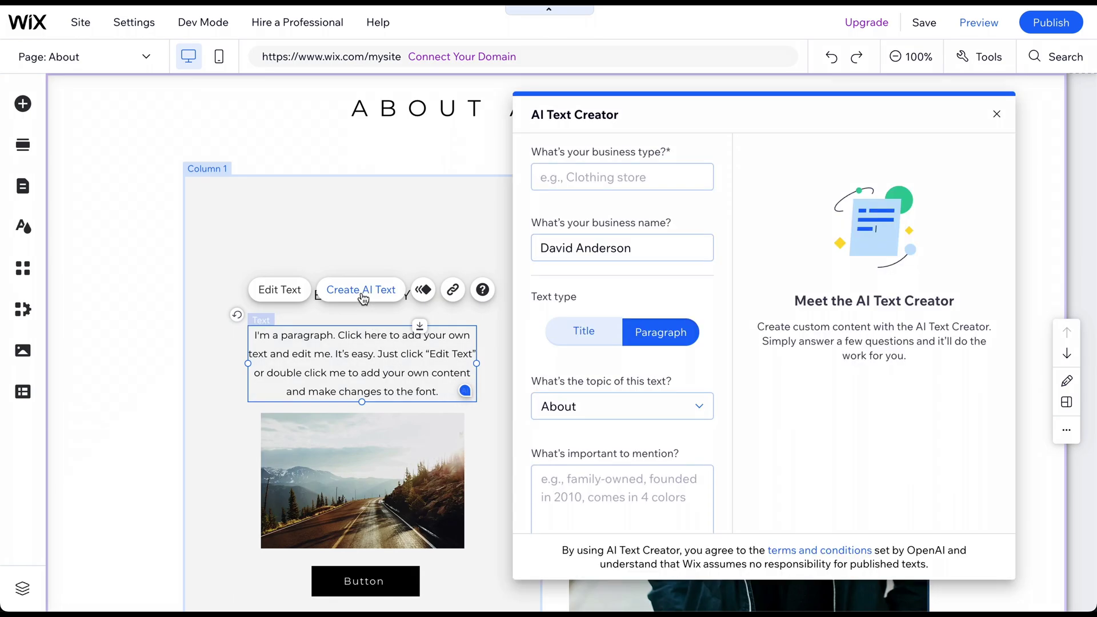
{"action": "left_click", "coordinate": [558, 178]}
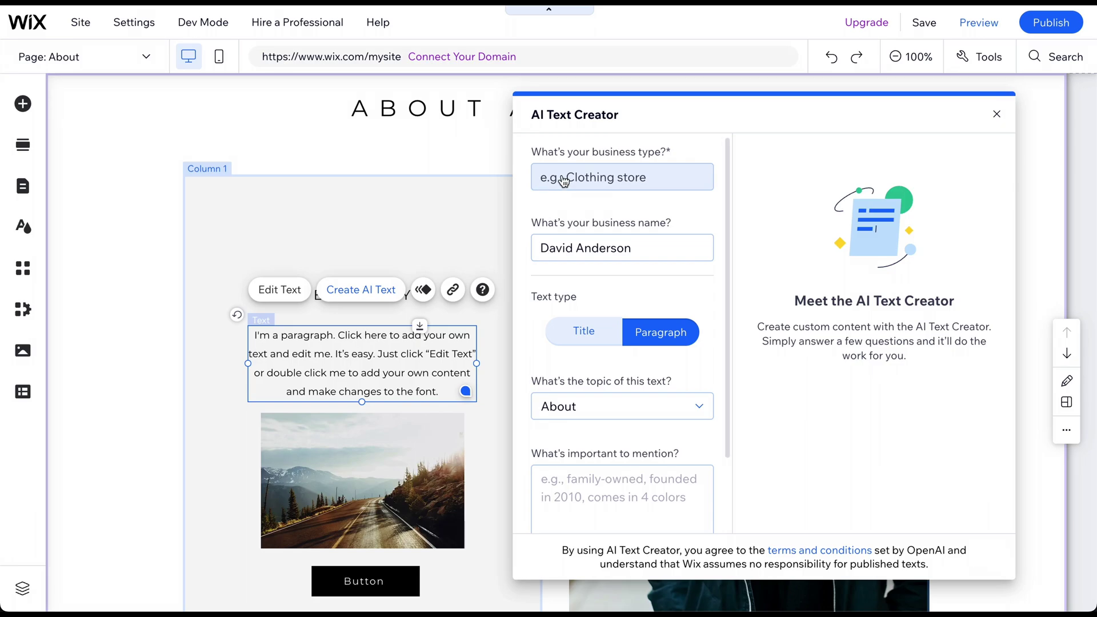
{"action": "type", "text": "photographer"}
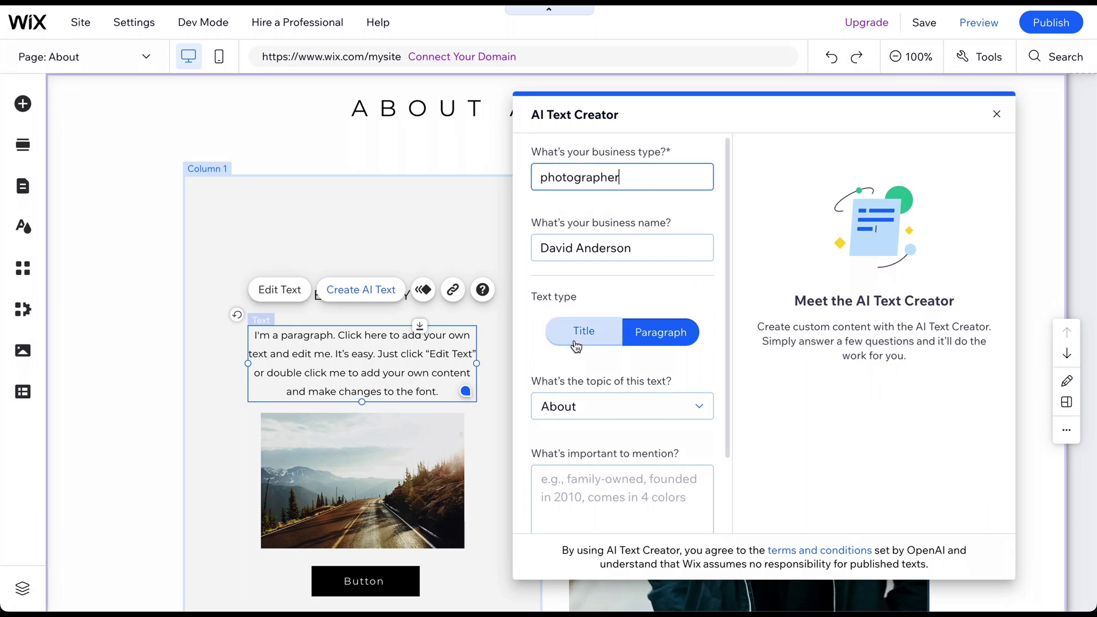
{"action": "left_click", "coordinate": [575, 407]}
{"action": "left_click", "coordinate": [581, 370]}
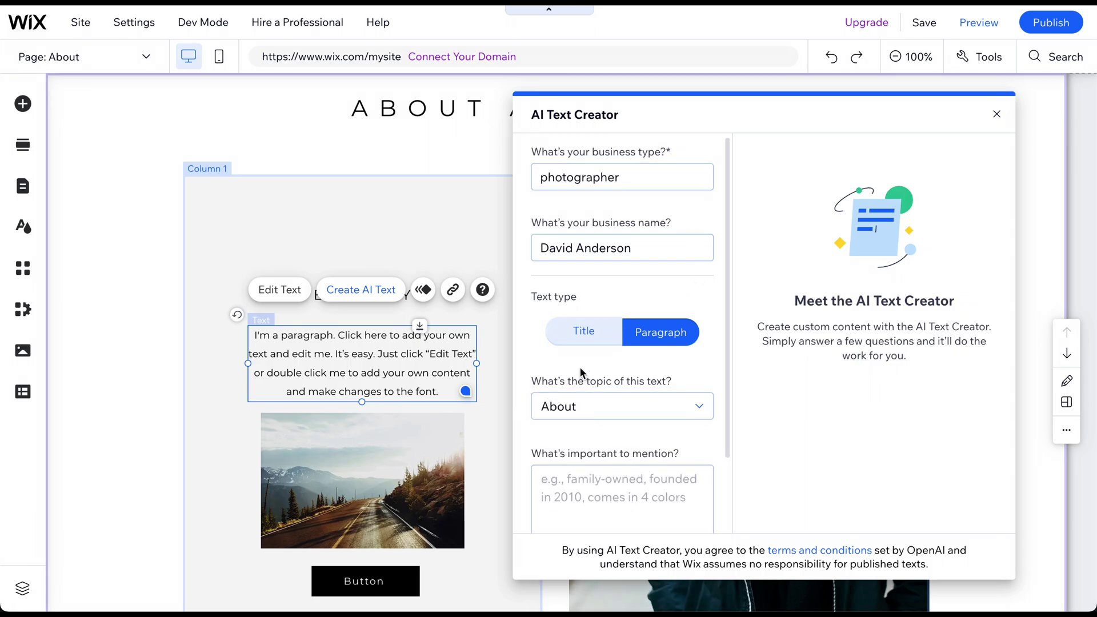
{"action": "scroll", "coordinate": [581, 370], "scroll_direction": "down", "scroll_amount": 1}
{"action": "left_click", "coordinate": [616, 508]}
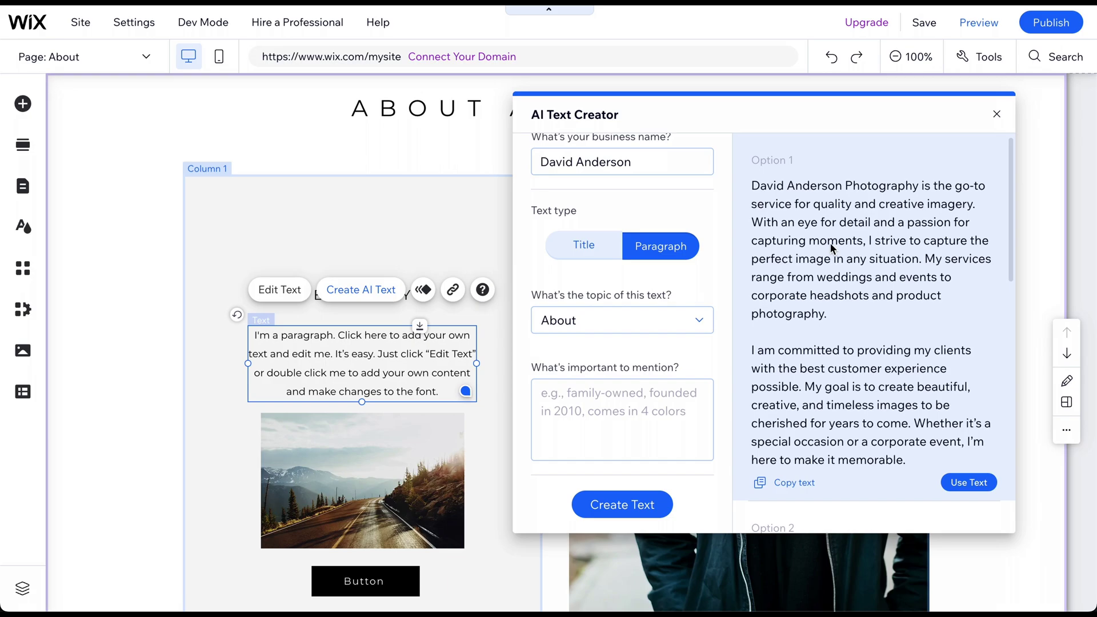
{"action": "scroll", "coordinate": [830, 248], "scroll_direction": "down", "scroll_amount": 2}
{"action": "scroll", "coordinate": [831, 243], "scroll_direction": "down", "scroll_amount": 1}
{"action": "scroll", "coordinate": [830, 243], "scroll_direction": "down", "scroll_amount": 4}
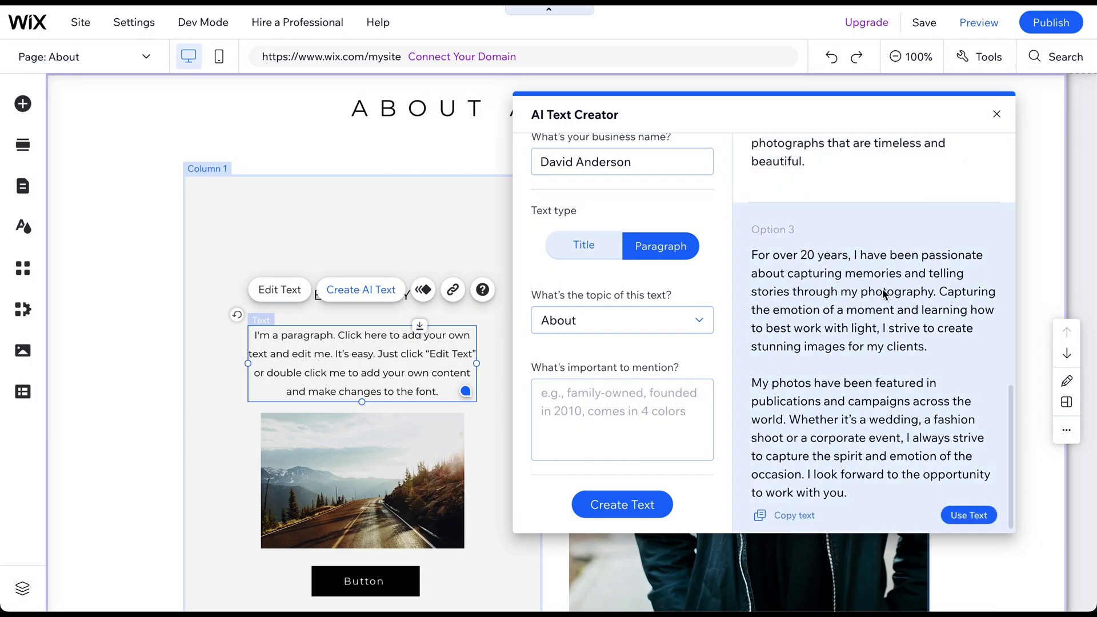
{"action": "left_click", "coordinate": [967, 513]}
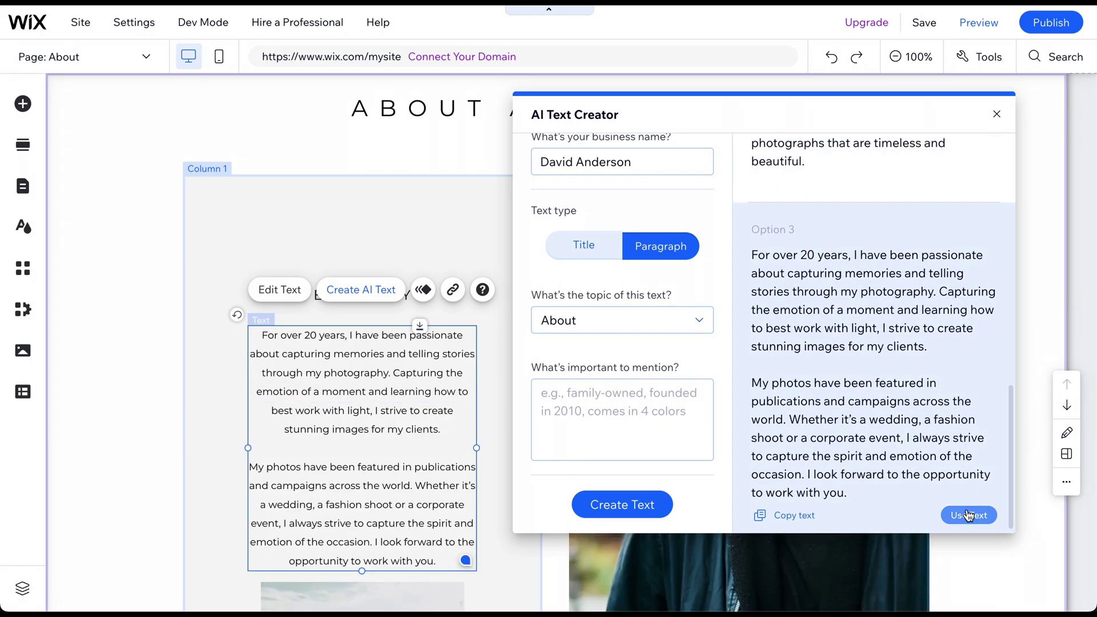
{"action": "left_click", "coordinate": [996, 114]}
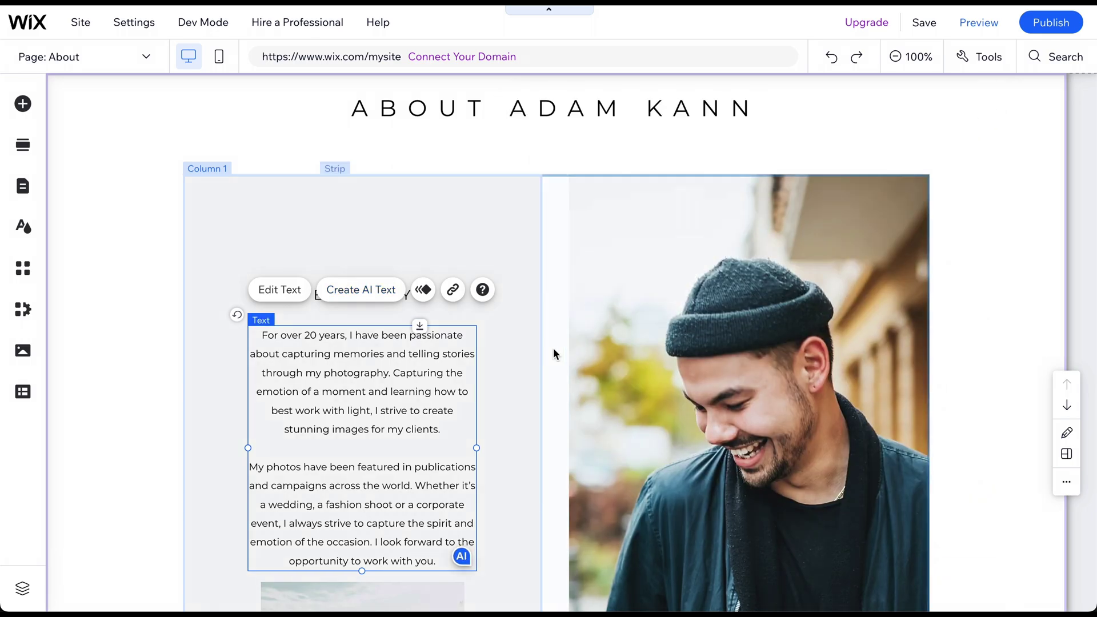
{"action": "scroll", "coordinate": [553, 351], "scroll_direction": "down", "scroll_amount": 3}
{"action": "scroll", "coordinate": [554, 352], "scroll_direction": "down", "scroll_amount": 1}
{"action": "scroll", "coordinate": [553, 352], "scroll_direction": "up", "scroll_amount": 2}
{"action": "scroll", "coordinate": [552, 352], "scroll_direction": "up", "scroll_amount": 1}
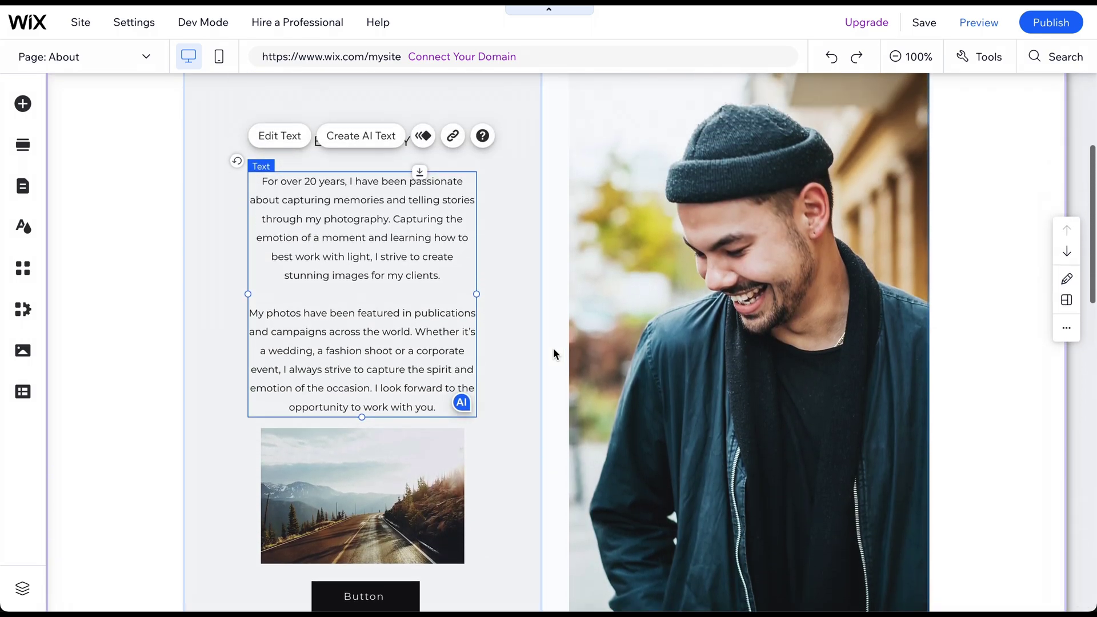
{"action": "scroll", "coordinate": [552, 348], "scroll_direction": "up", "scroll_amount": 2}
{"action": "scroll", "coordinate": [553, 348], "scroll_direction": "up", "scroll_amount": 1}
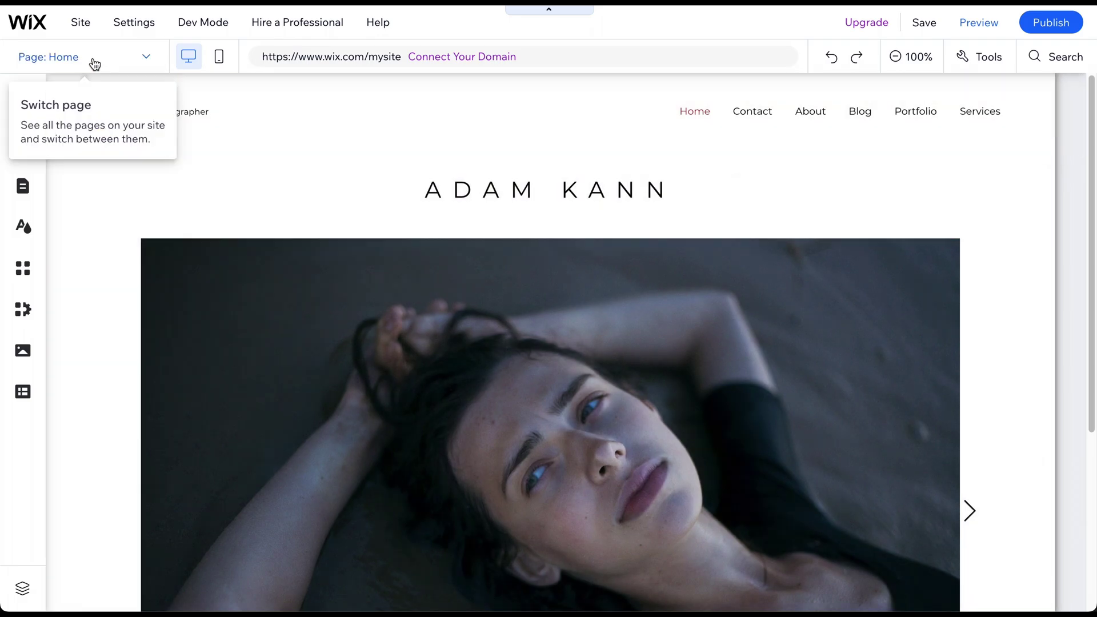
On the Portfolio page, open the gallery's project manager and edit the first of six projects.
{"action": "left_click", "coordinate": [92, 58]}
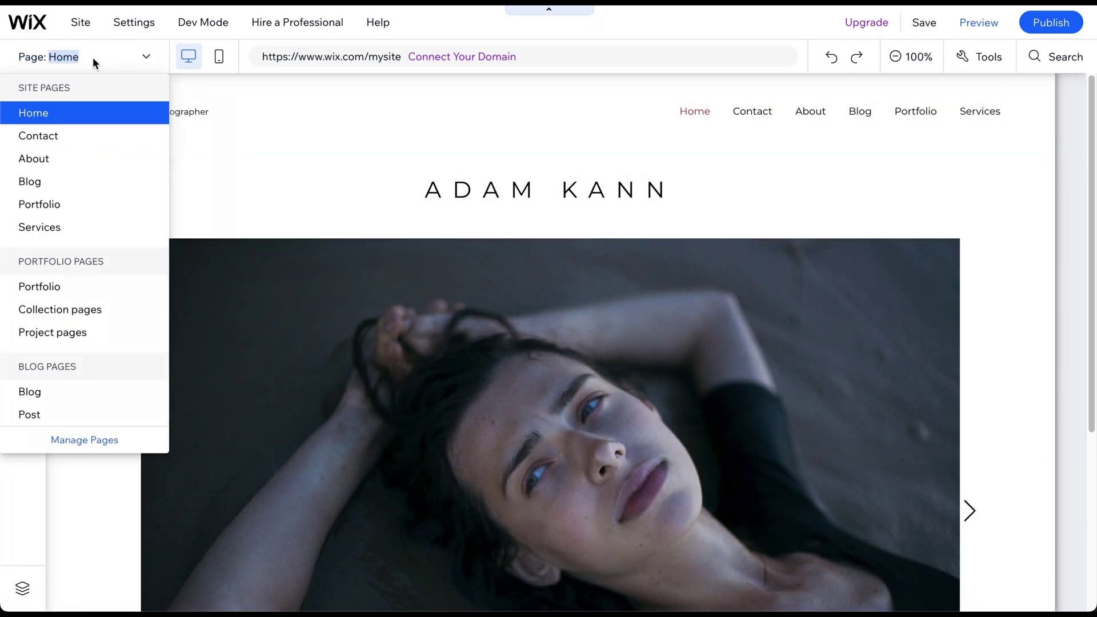
{"action": "left_click", "coordinate": [58, 208]}
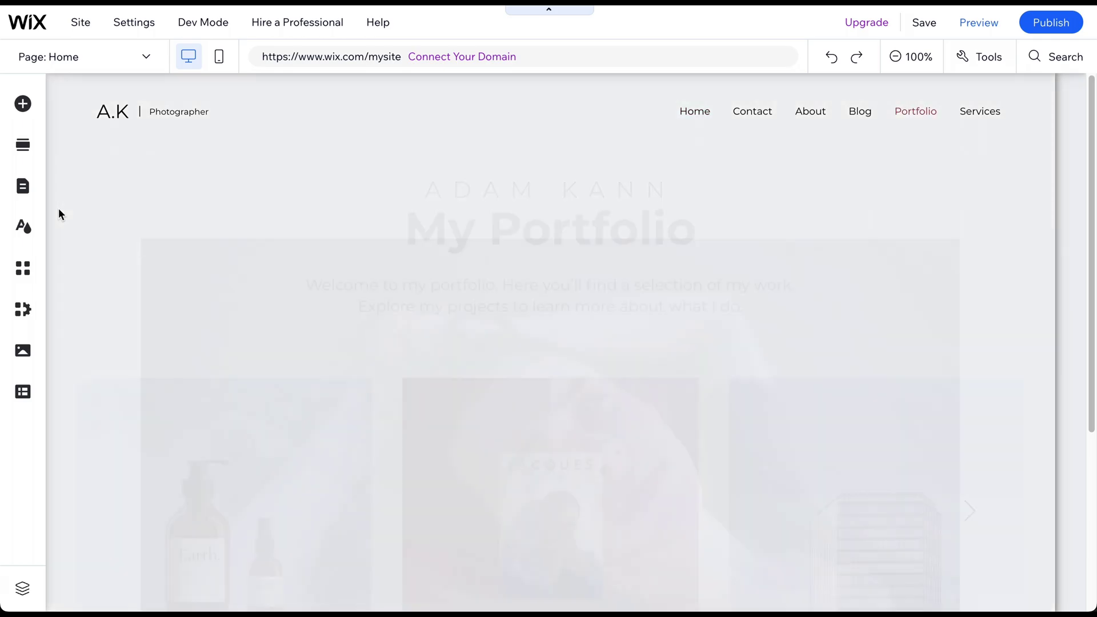
{"action": "left_click", "coordinate": [179, 386]}
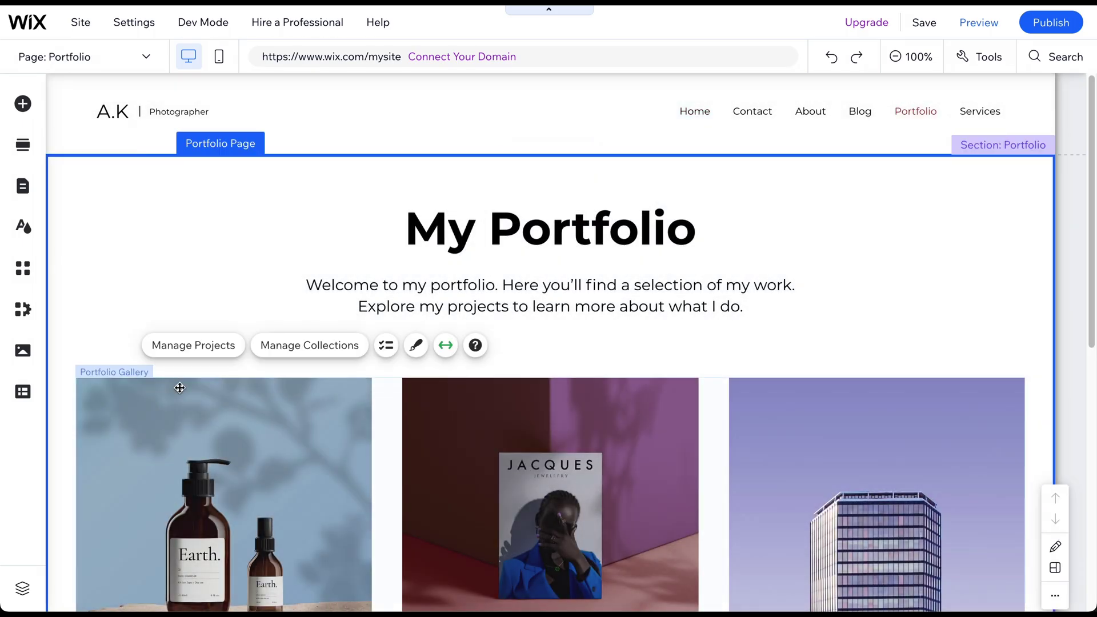
{"action": "left_click", "coordinate": [194, 345]}
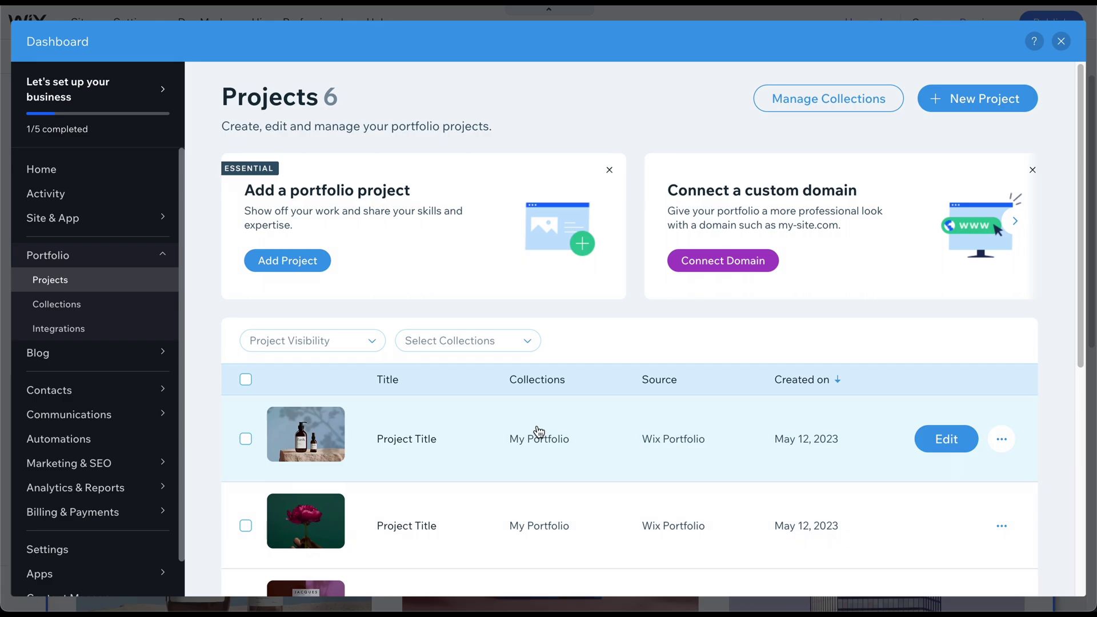
{"action": "left_click", "coordinate": [539, 432]}
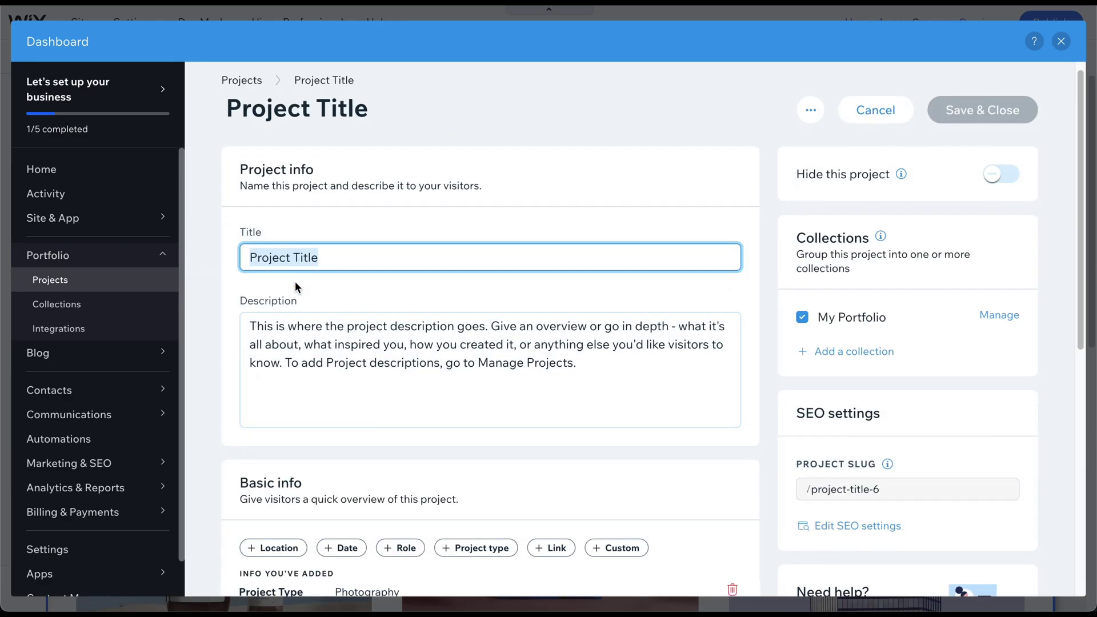
{"action": "scroll", "coordinate": [295, 282], "scroll_direction": "down", "scroll_amount": 2}
{"action": "scroll", "coordinate": [366, 455], "scroll_direction": "down", "scroll_amount": 1}
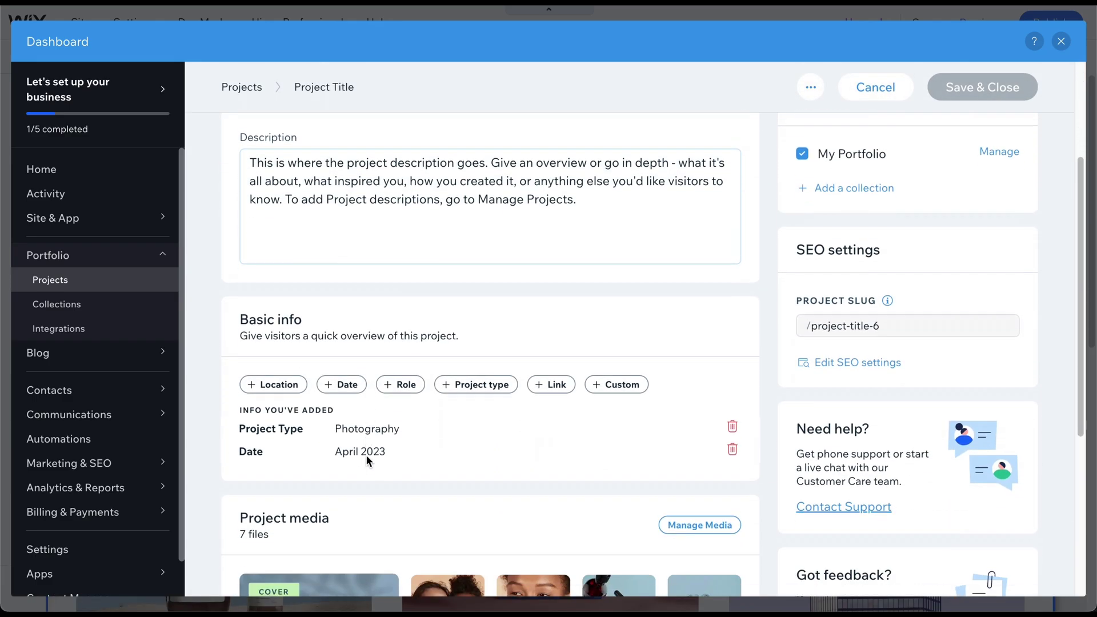
{"action": "scroll", "coordinate": [366, 455], "scroll_direction": "down", "scroll_amount": 1}
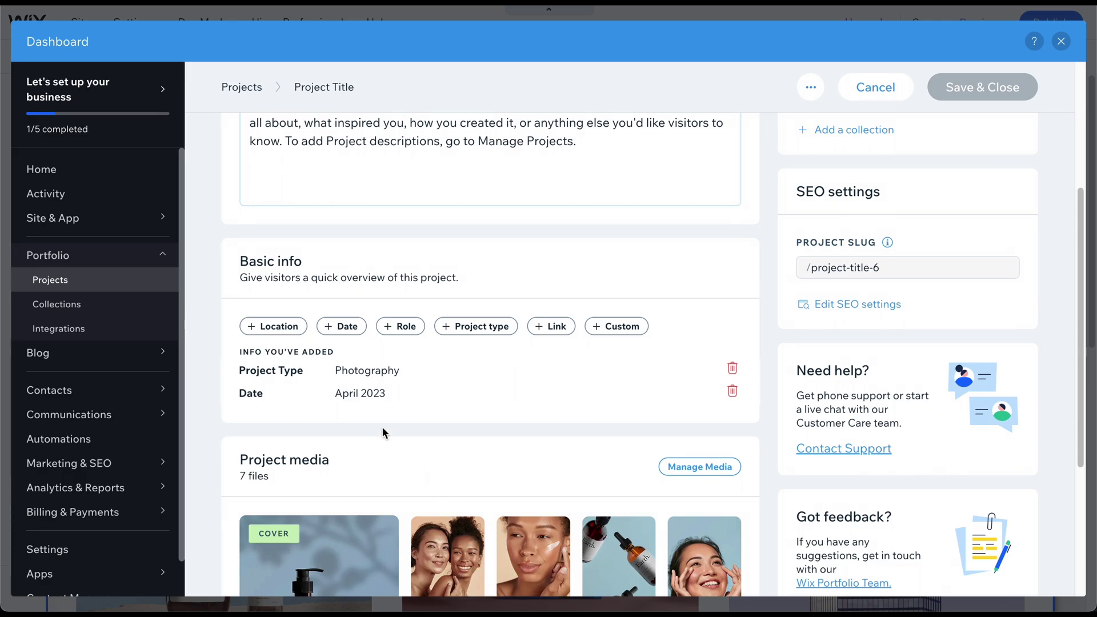
Start a new portfolio collection, then close the dashboard without saving it.
{"action": "left_click", "coordinate": [96, 305]}
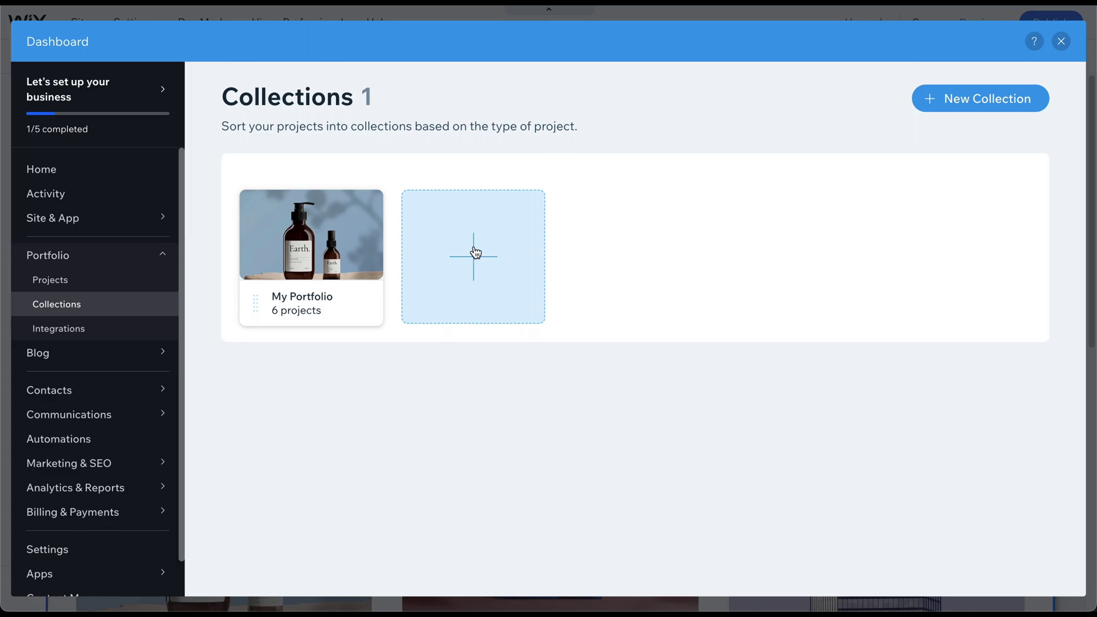
{"action": "left_click", "coordinate": [476, 252]}
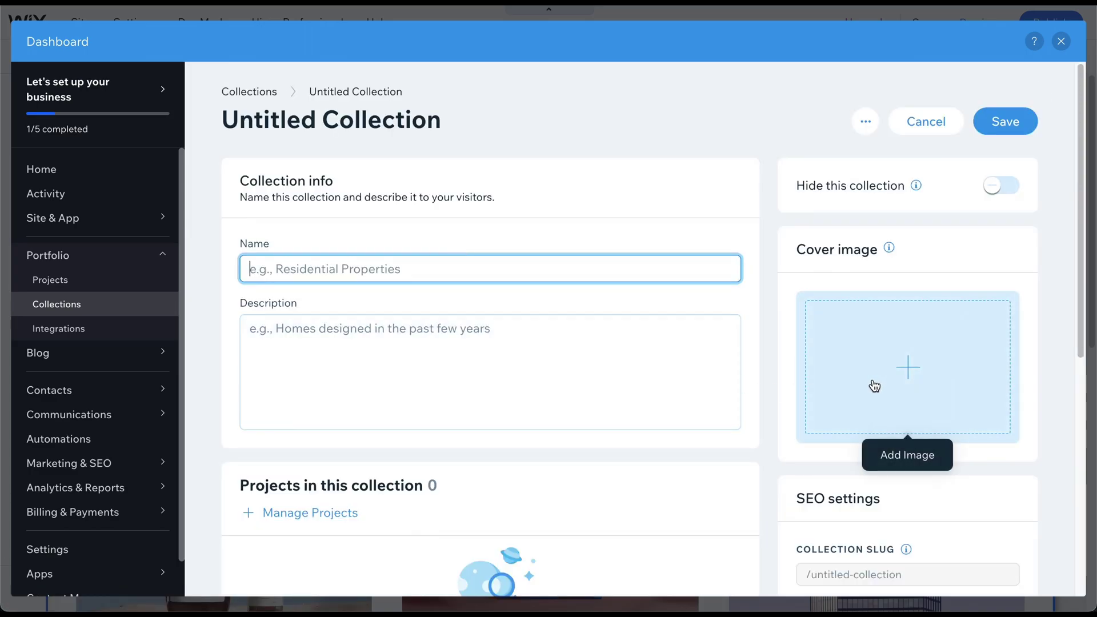
{"action": "scroll", "coordinate": [870, 382], "scroll_direction": "down", "scroll_amount": 3}
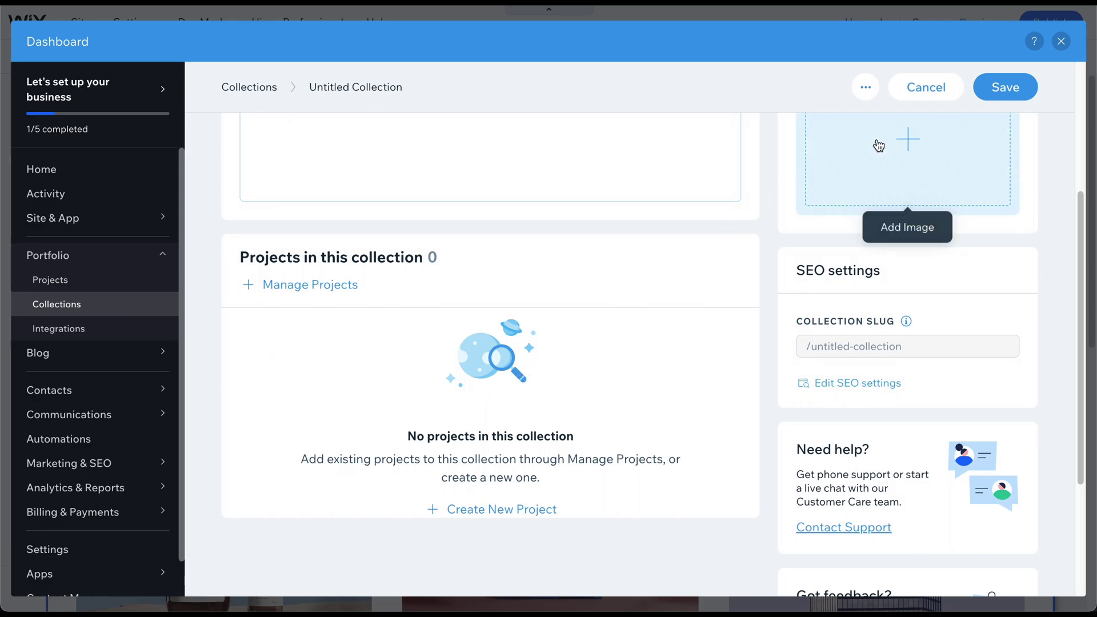
{"action": "left_click", "coordinate": [1061, 43]}
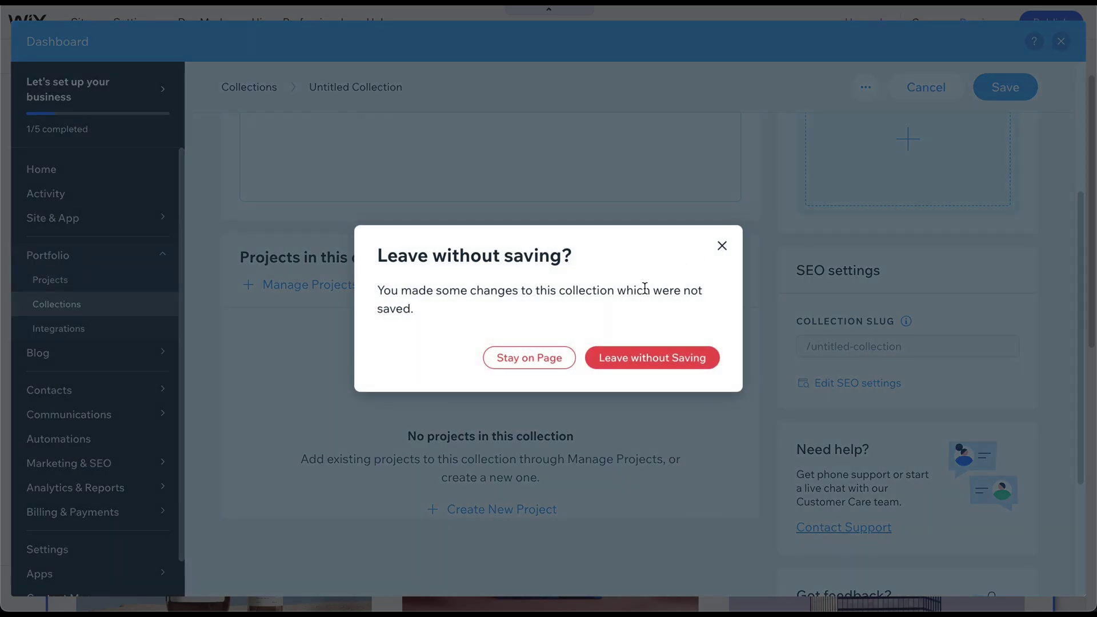
{"action": "left_click", "coordinate": [605, 360]}
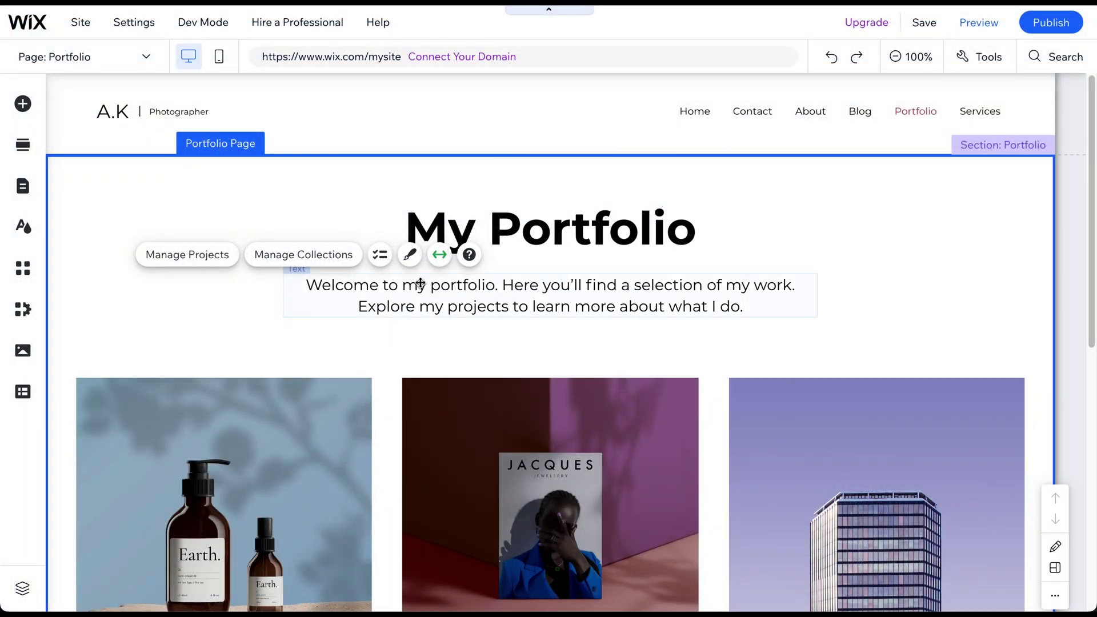
Browse the Portfolio design layouts, switch to the Blog page, and start a new blog post.
{"action": "left_click", "coordinate": [411, 255]}
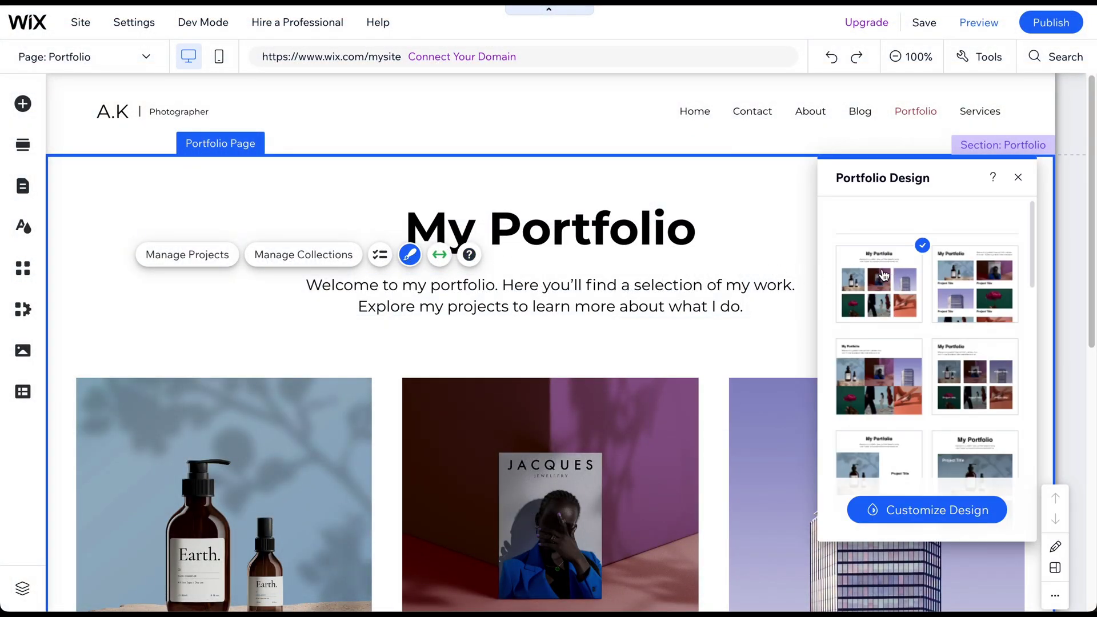
{"action": "scroll", "coordinate": [992, 278], "scroll_direction": "down", "scroll_amount": 2}
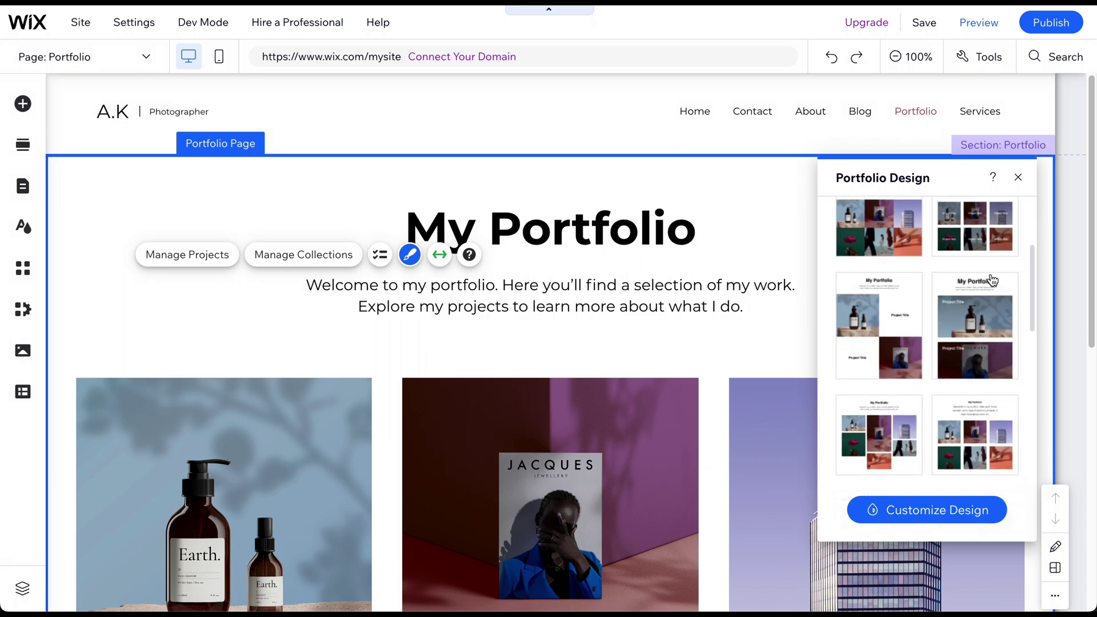
{"action": "scroll", "coordinate": [989, 282], "scroll_direction": "down", "scroll_amount": 2}
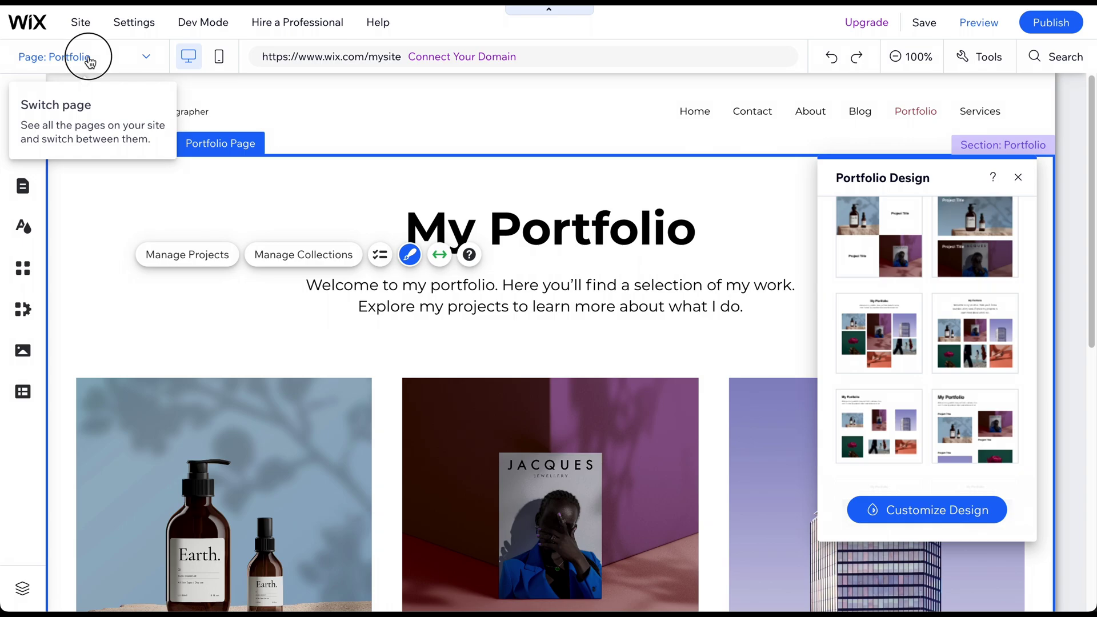
{"action": "left_click", "coordinate": [89, 56]}
{"action": "left_click", "coordinate": [52, 180]}
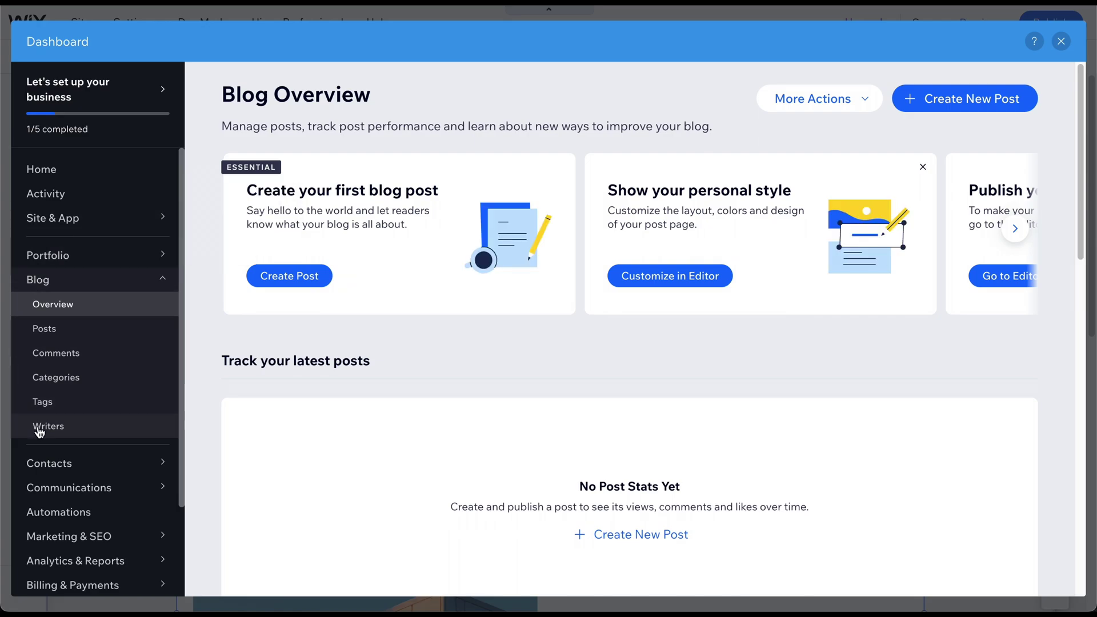
{"action": "left_click", "coordinate": [975, 102]}
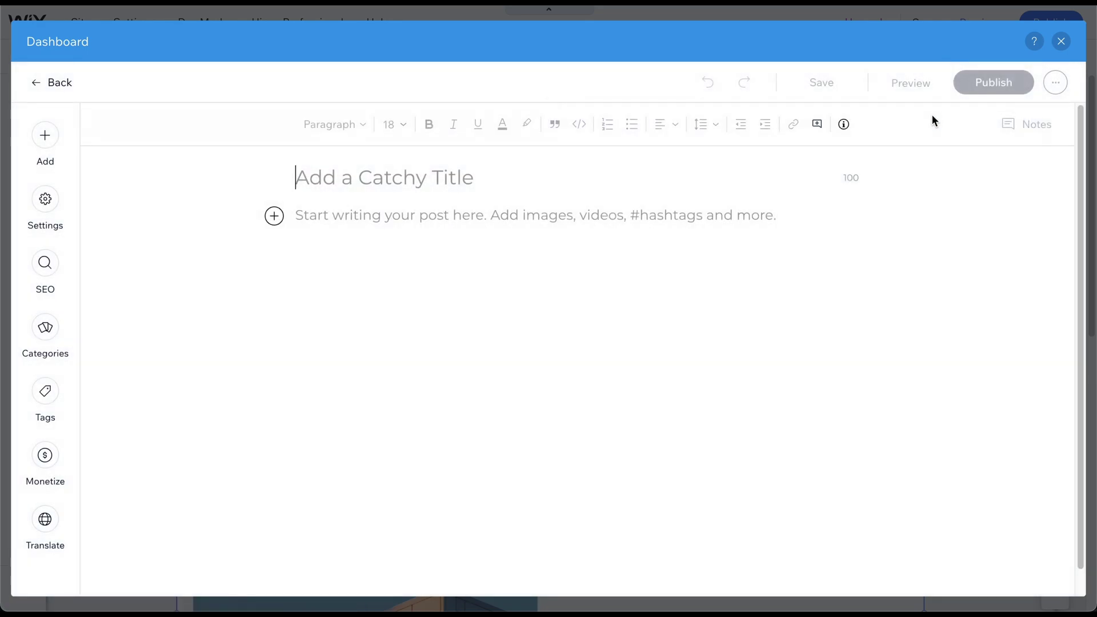
{"action": "type", "text": "My fir"}
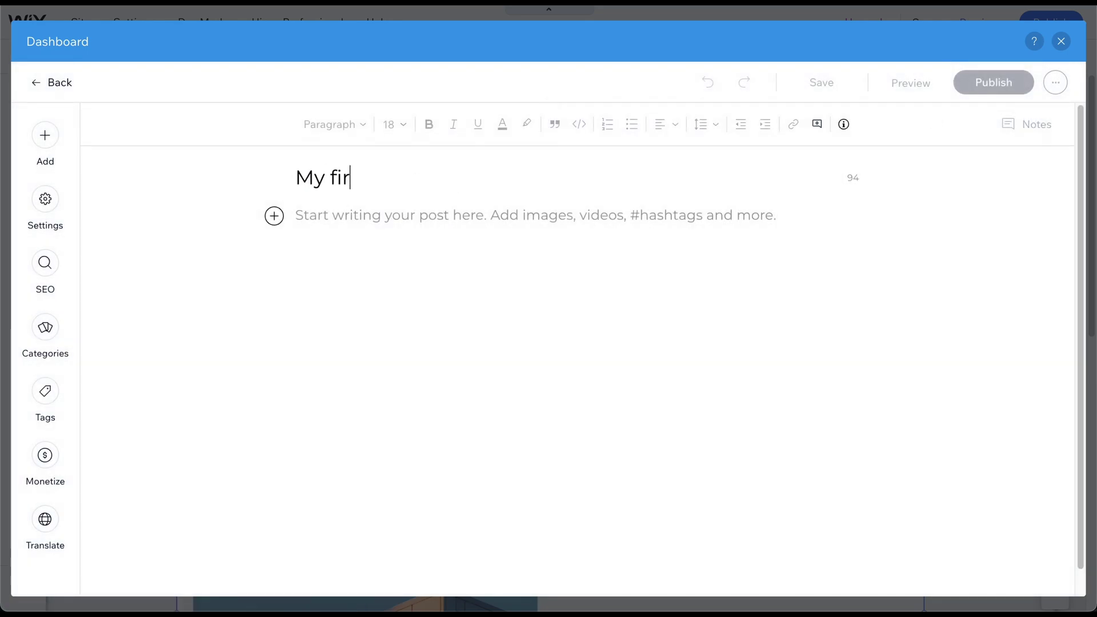
{"action": "type", "text": "st post"}
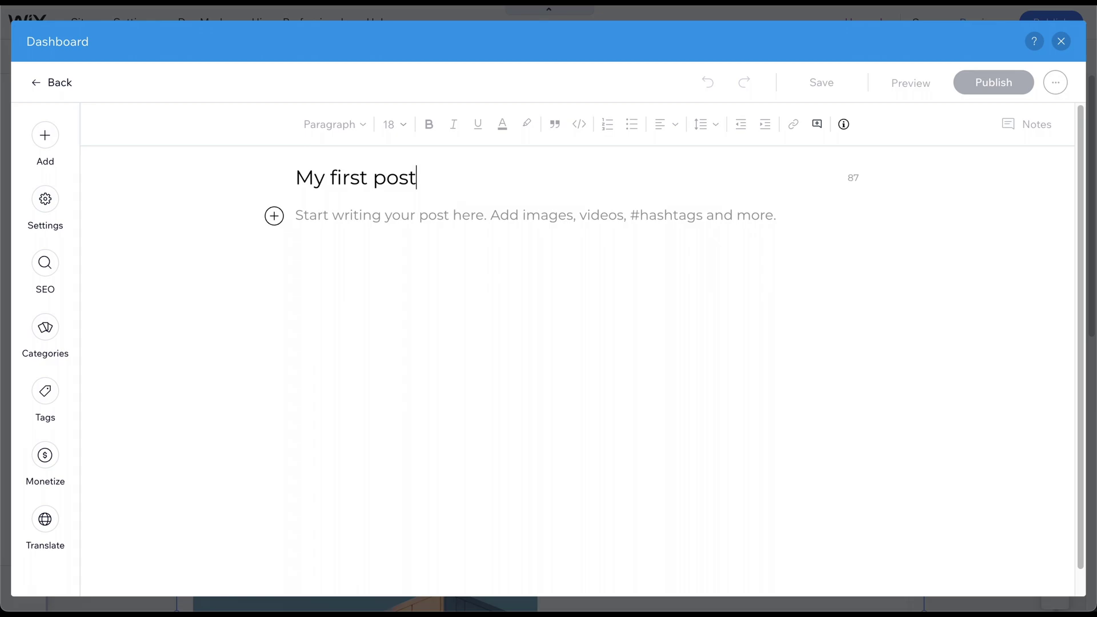
Write the post 'My first post' with body 'text' and publish it.
{"action": "left_click", "coordinate": [645, 216]}
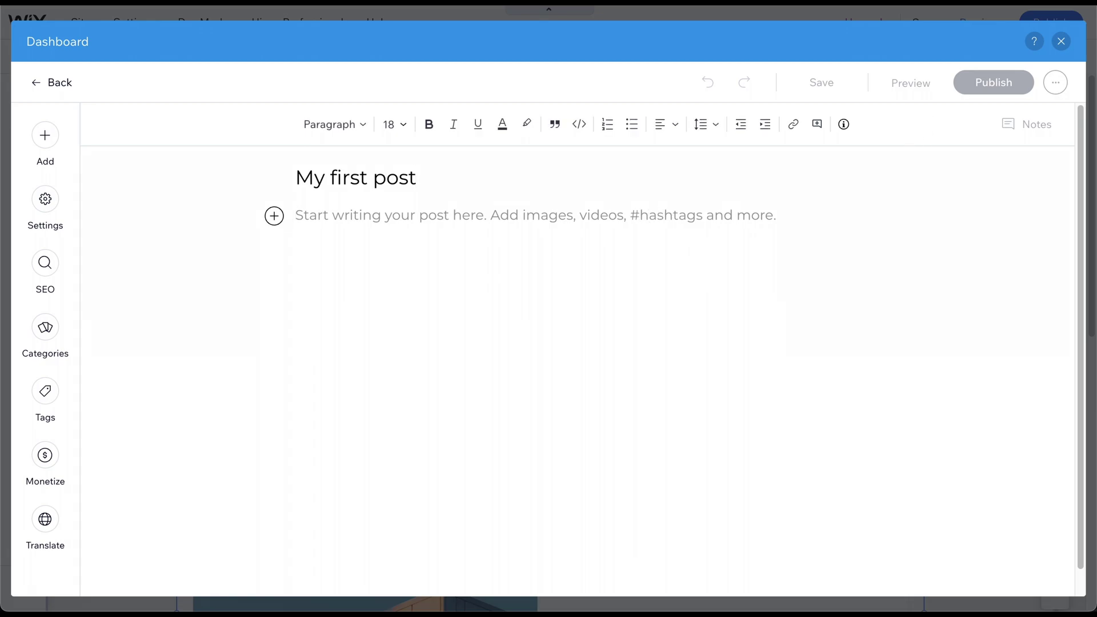
{"action": "type", "text": "text"}
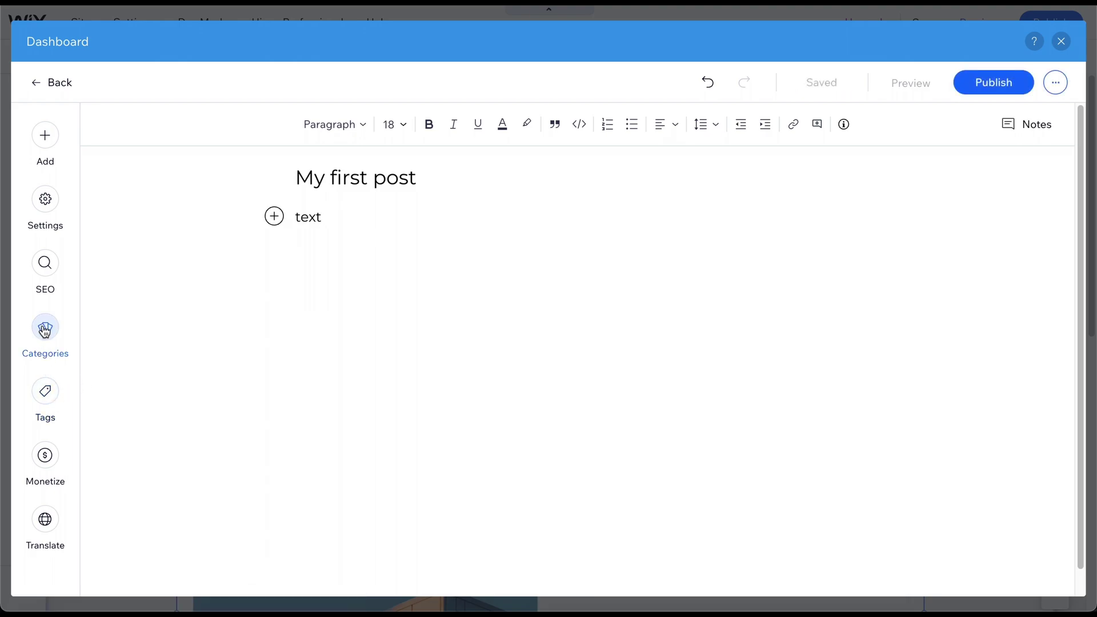
{"action": "left_click", "coordinate": [964, 87]}
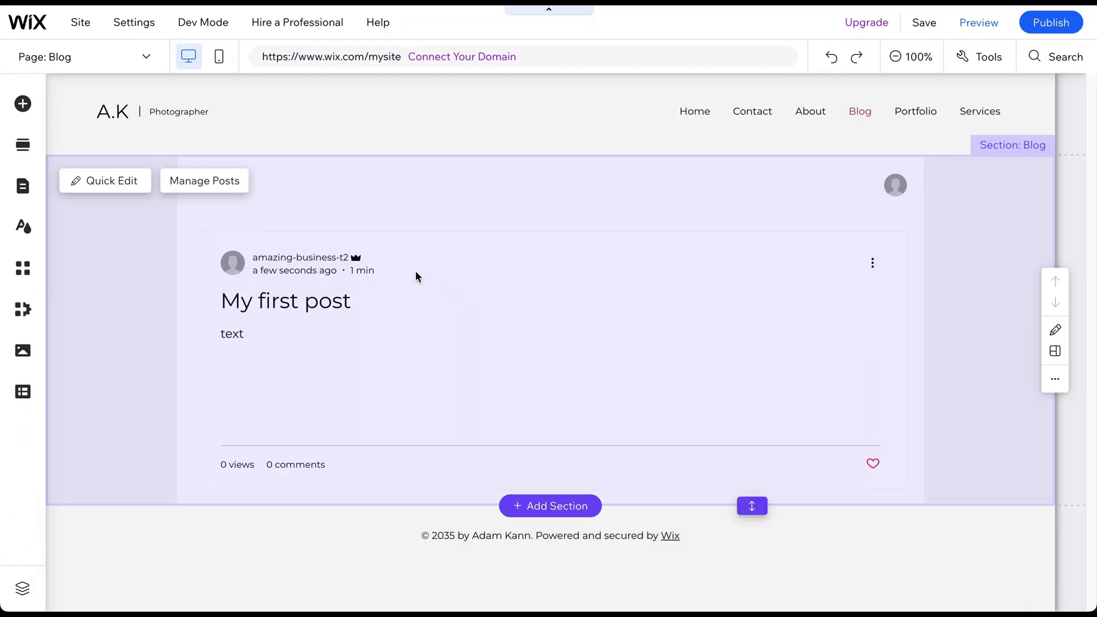
Open the blog dashboard and check the Comments section, which has no published comments.
{"action": "double_click", "coordinate": [386, 292]}
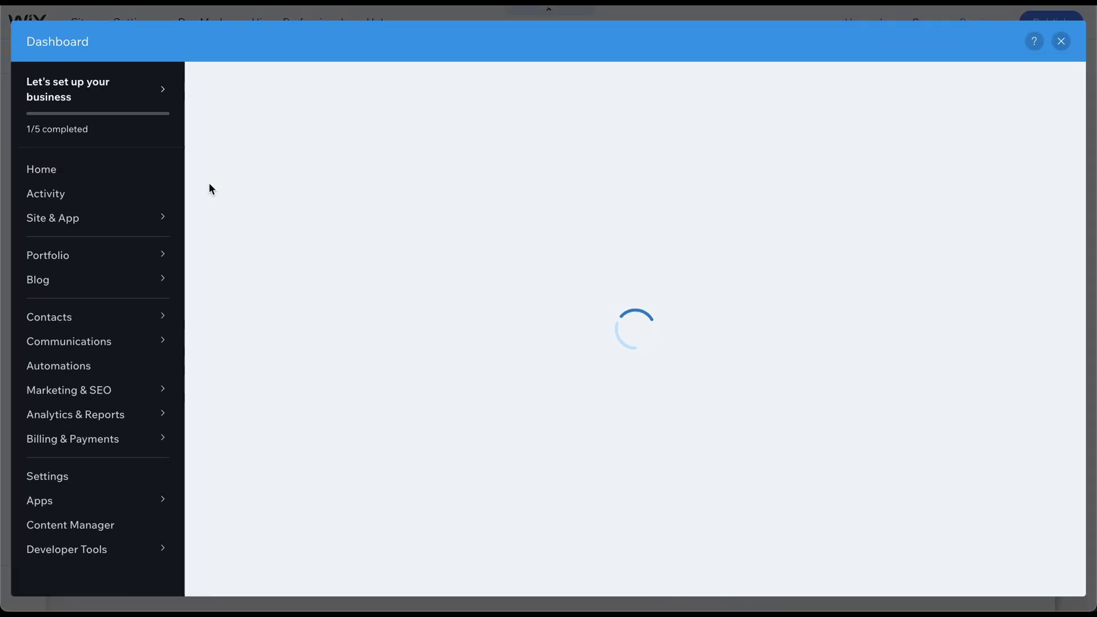
{"action": "left_click", "coordinate": [66, 282]}
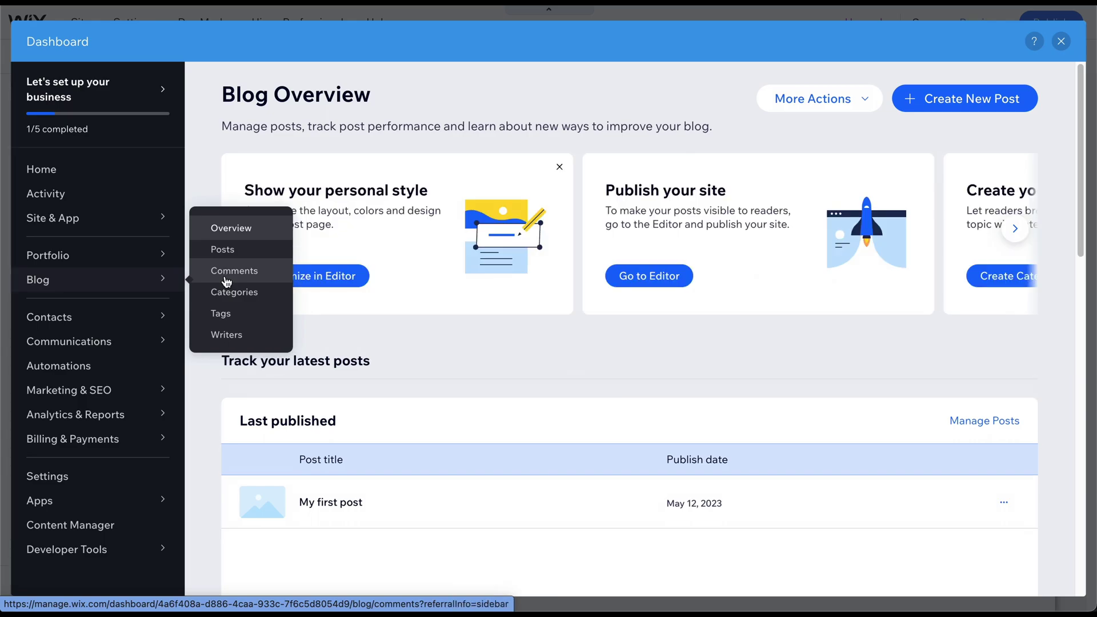
{"action": "left_click", "coordinate": [226, 272]}
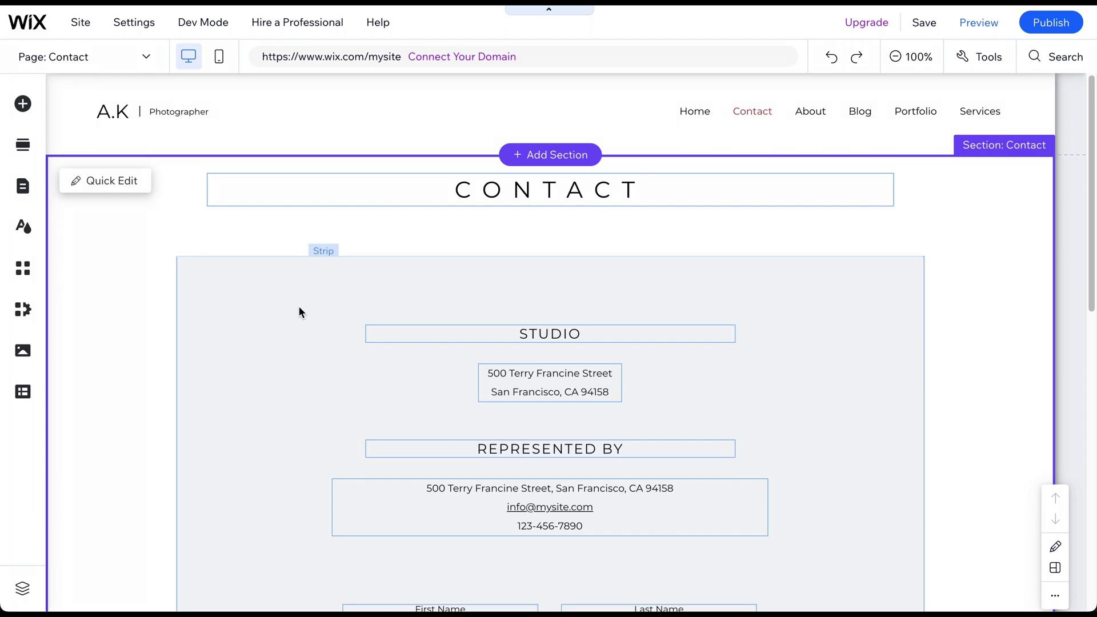
Select the Contact section's form and inspect the First Name field's settings.
{"action": "left_click", "coordinate": [563, 190]}
{"action": "left_click", "coordinate": [610, 243]}
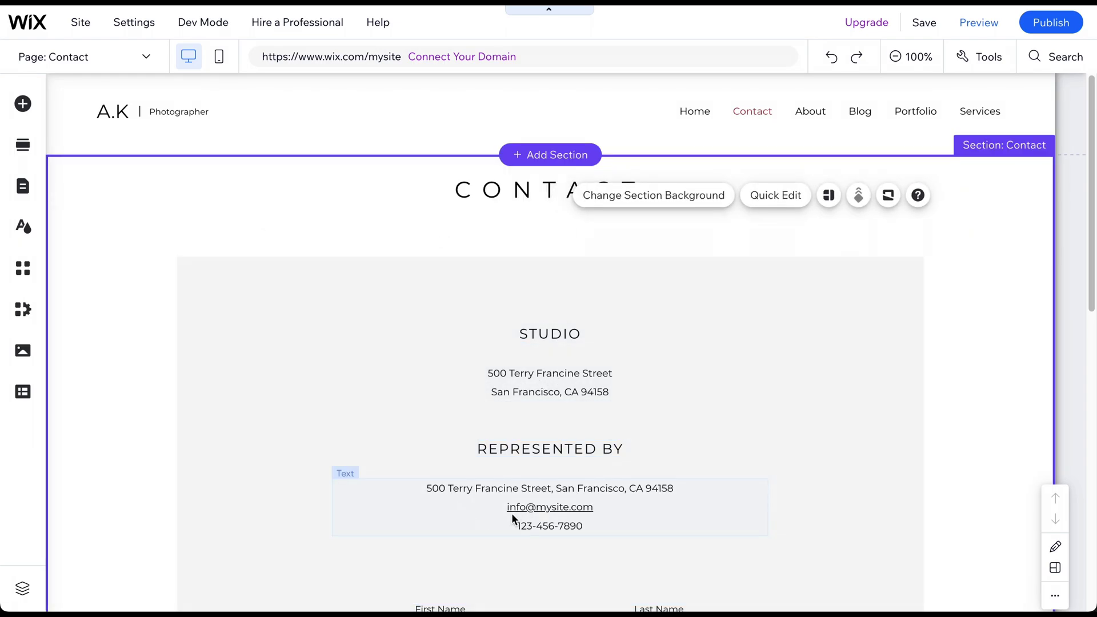
{"action": "scroll", "coordinate": [517, 515], "scroll_direction": "down", "scroll_amount": 5}
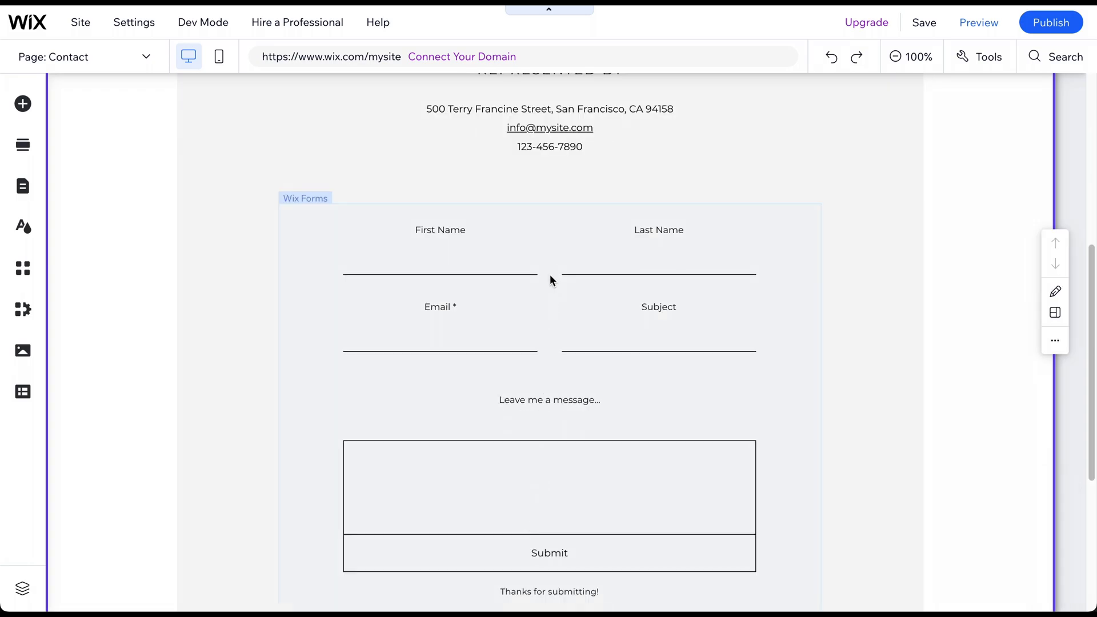
{"action": "left_click", "coordinate": [543, 249]}
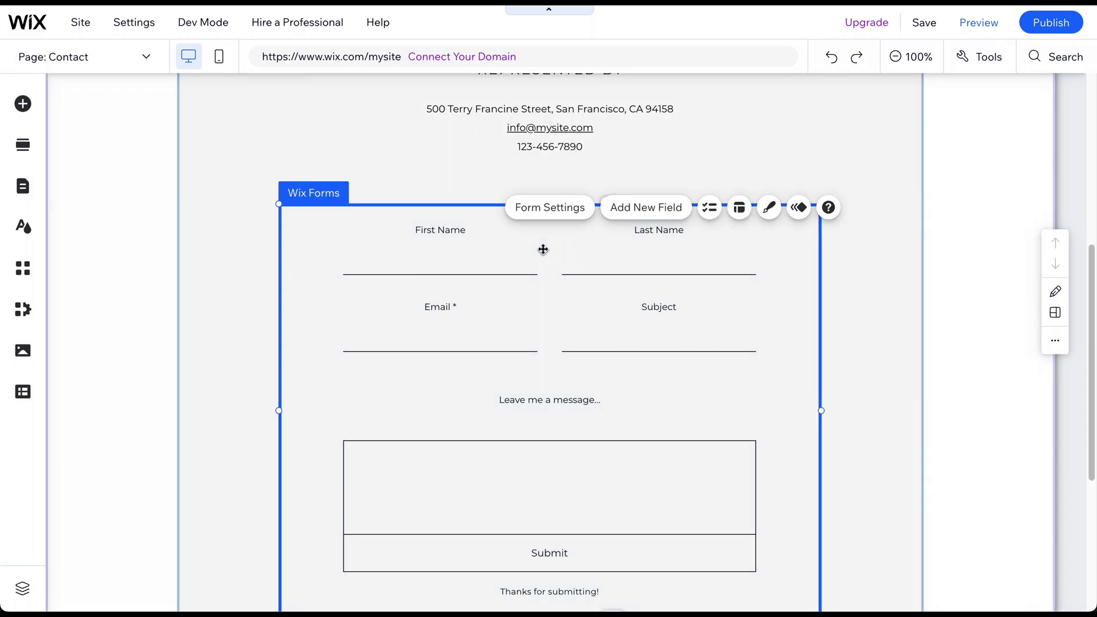
{"action": "left_click", "coordinate": [450, 228]}
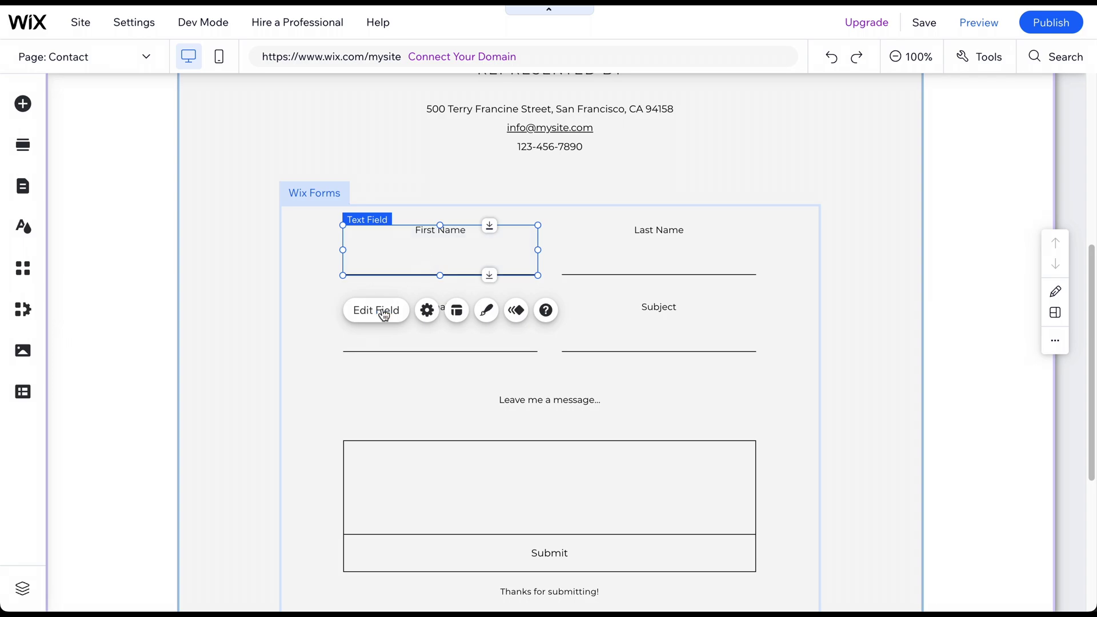
{"action": "left_click", "coordinate": [378, 311]}
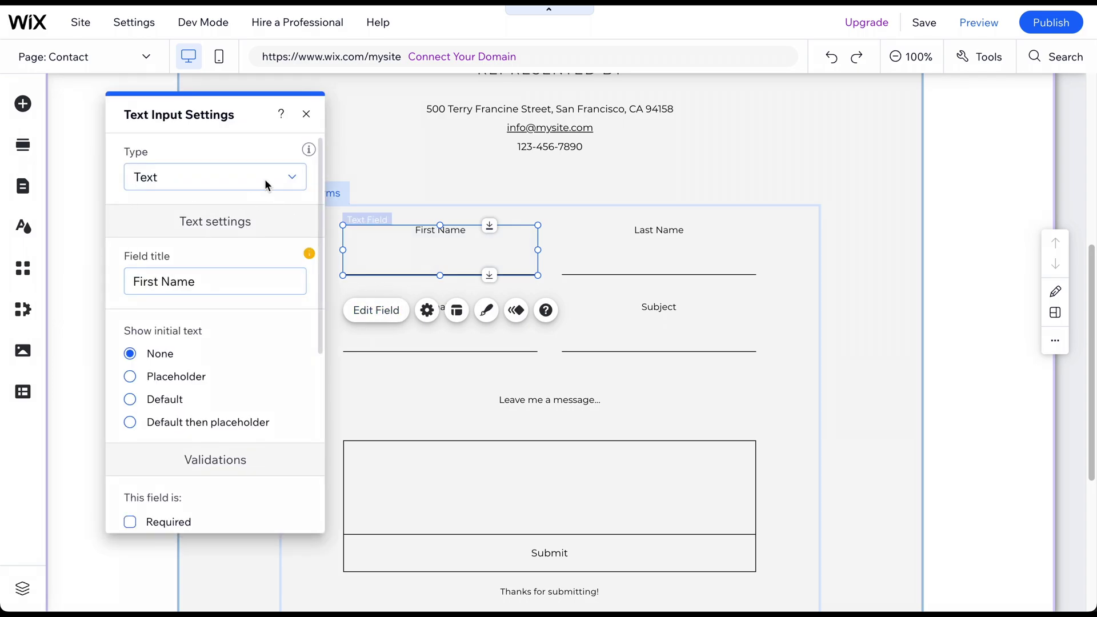
{"action": "left_click", "coordinate": [306, 114]}
{"action": "scroll", "coordinate": [539, 277], "scroll_direction": "down", "scroll_amount": 3}
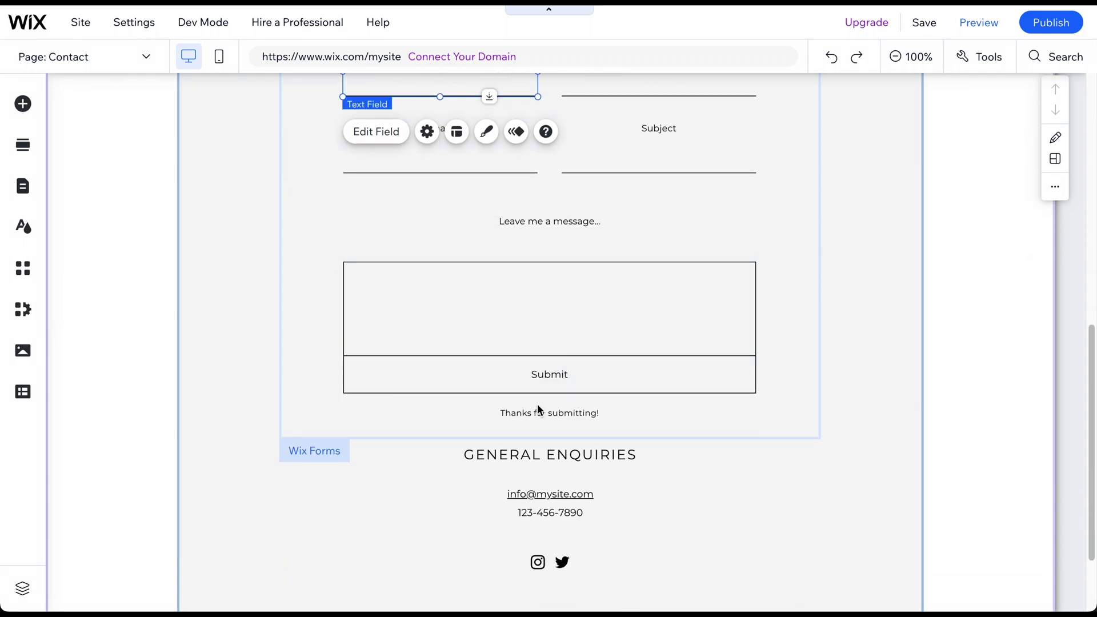
Add a Phone field from Contact Fields to the contact form.
{"action": "left_click", "coordinate": [551, 414]}
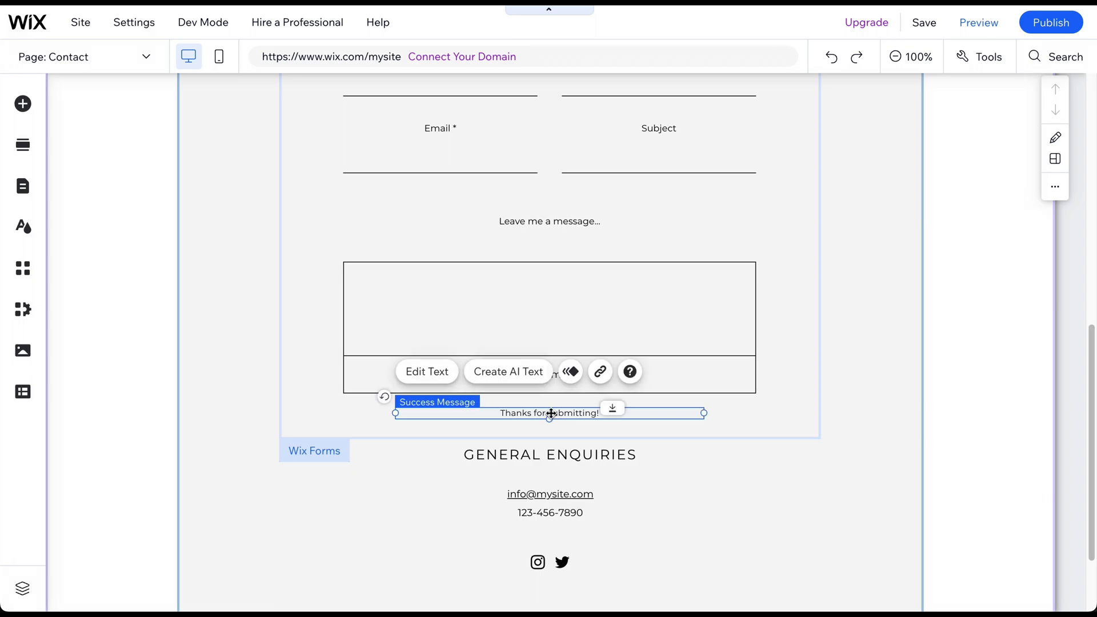
{"action": "left_click", "coordinate": [613, 215]}
{"action": "scroll", "coordinate": [612, 217], "scroll_direction": "up", "scroll_amount": 2}
{"action": "scroll", "coordinate": [611, 217], "scroll_direction": "up", "scroll_amount": 2}
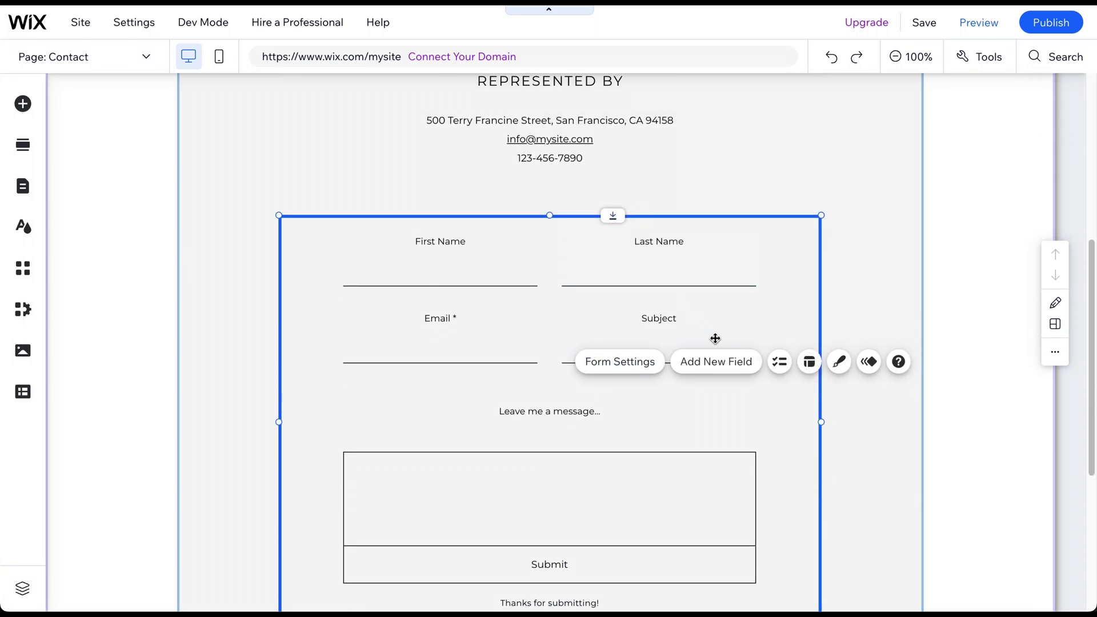
{"action": "left_click", "coordinate": [714, 364]}
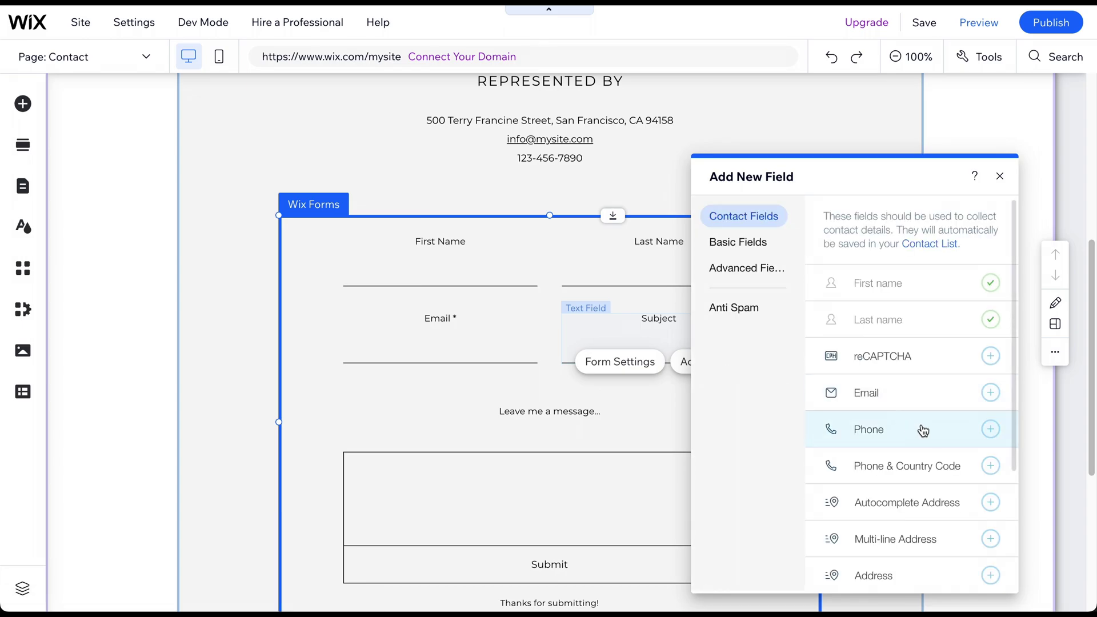
{"action": "left_click", "coordinate": [991, 431]}
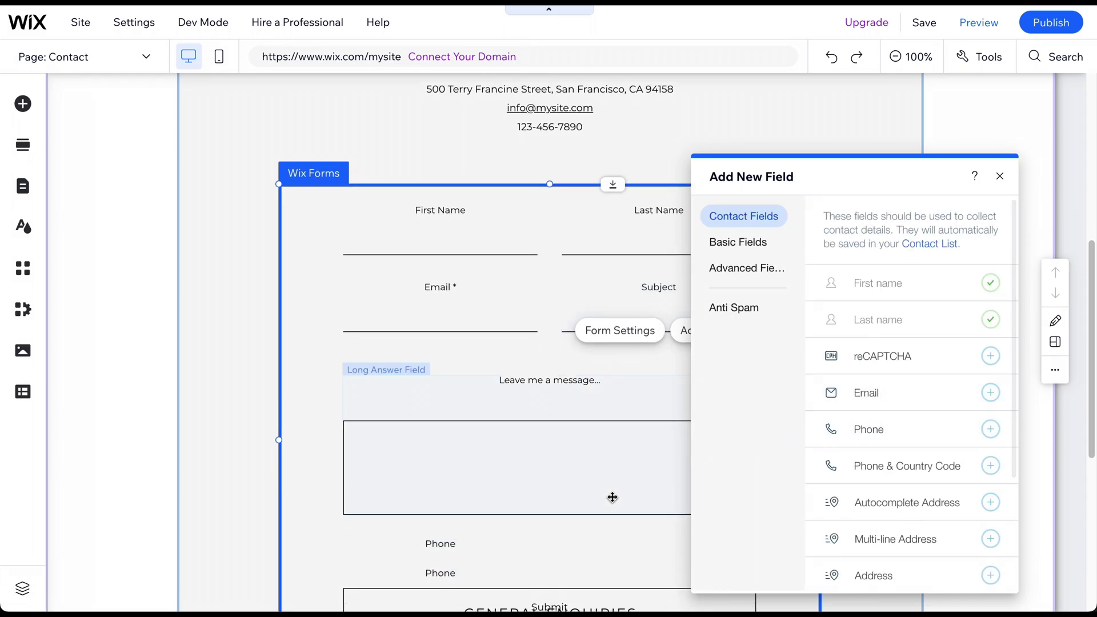
{"action": "left_click", "coordinate": [463, 443]}
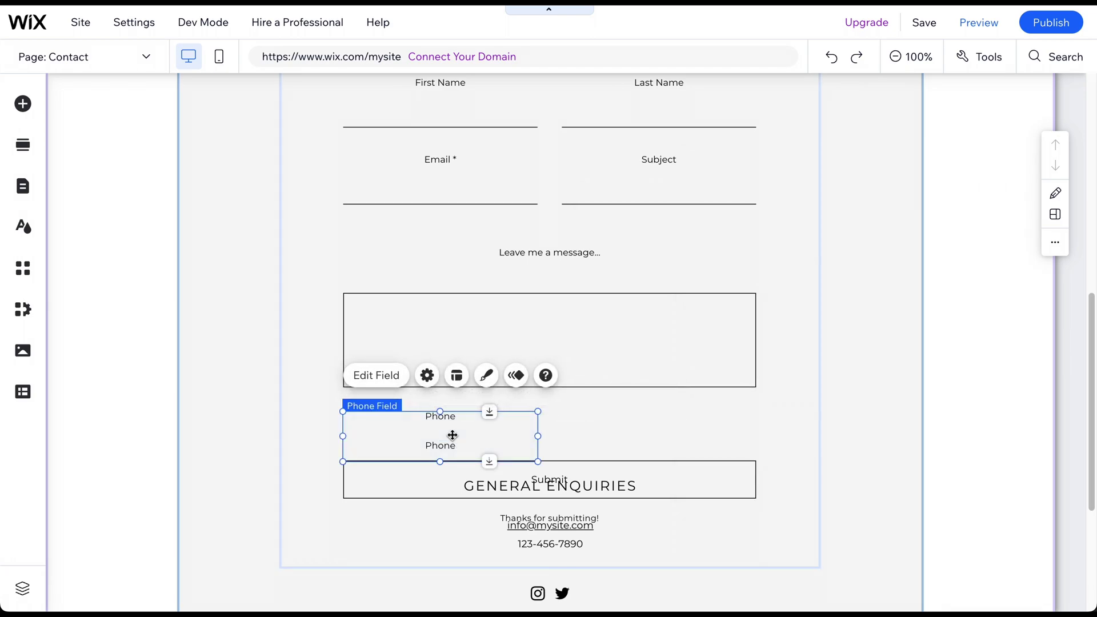
{"action": "left_click", "coordinate": [595, 436]}
{"action": "scroll", "coordinate": [595, 435], "scroll_direction": "up", "scroll_amount": 2}
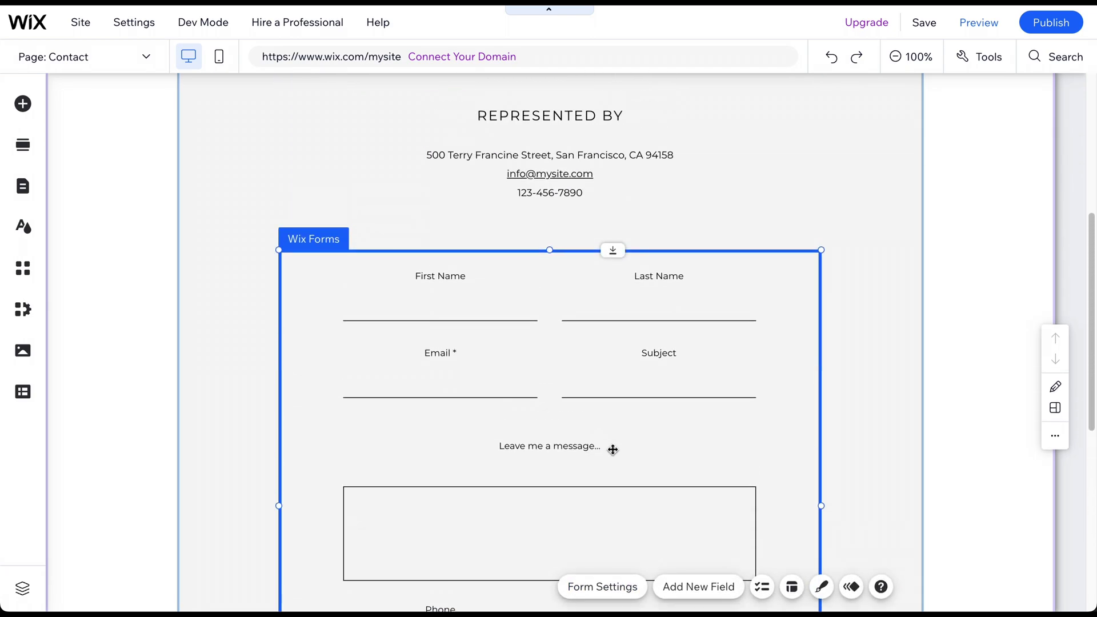
{"action": "left_click", "coordinate": [602, 588]}
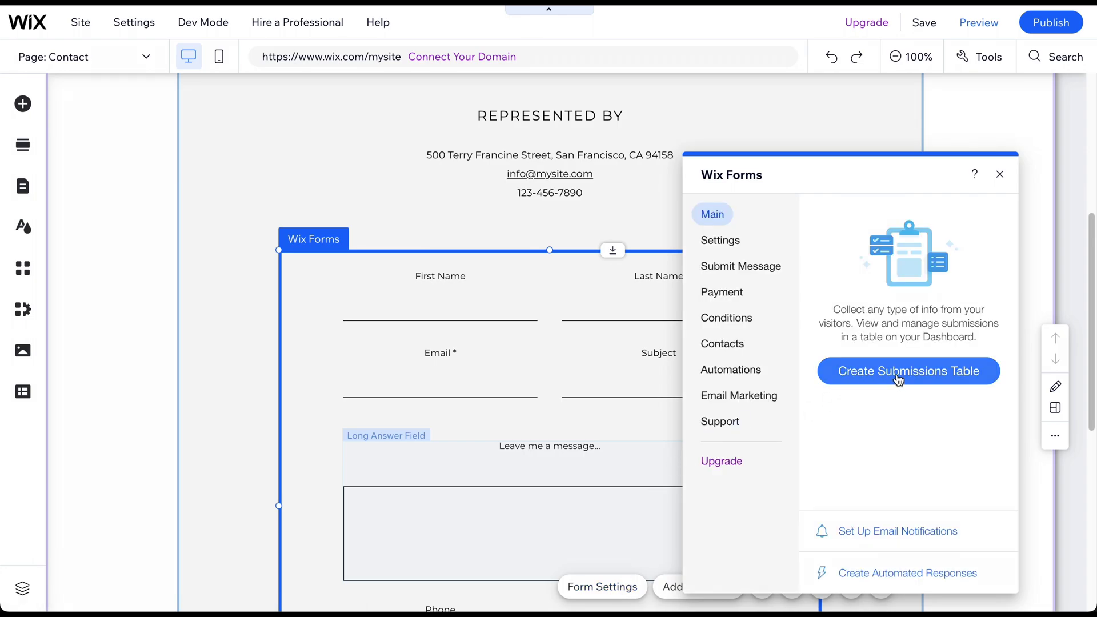
Create a submissions table for the contact form and dismiss the publish reminder.
{"action": "left_click", "coordinate": [915, 378]}
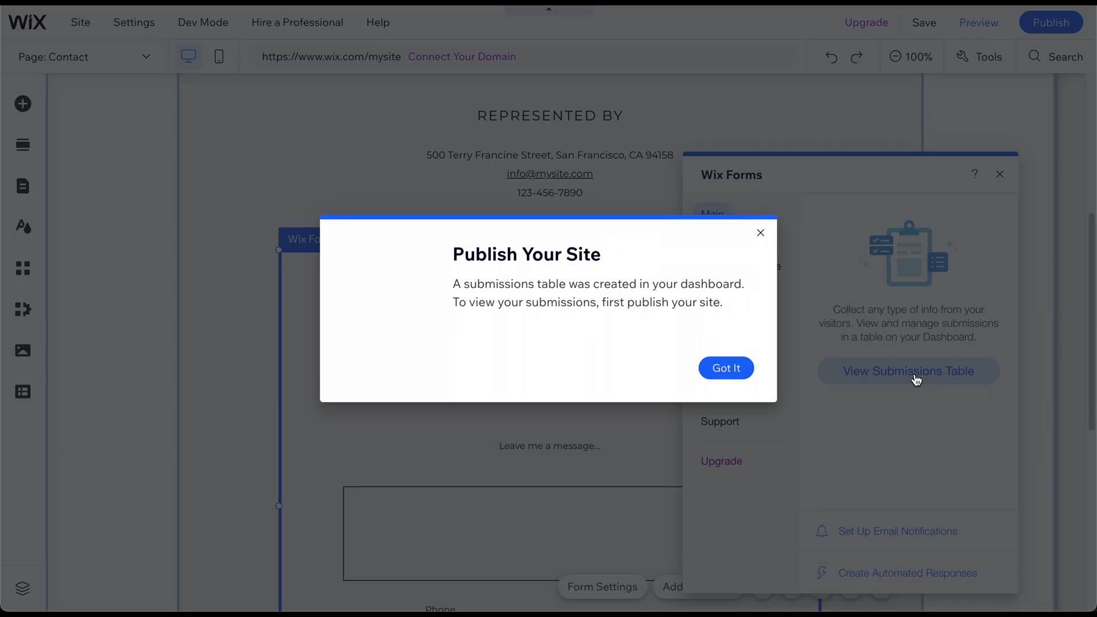
{"action": "left_click", "coordinate": [727, 368]}
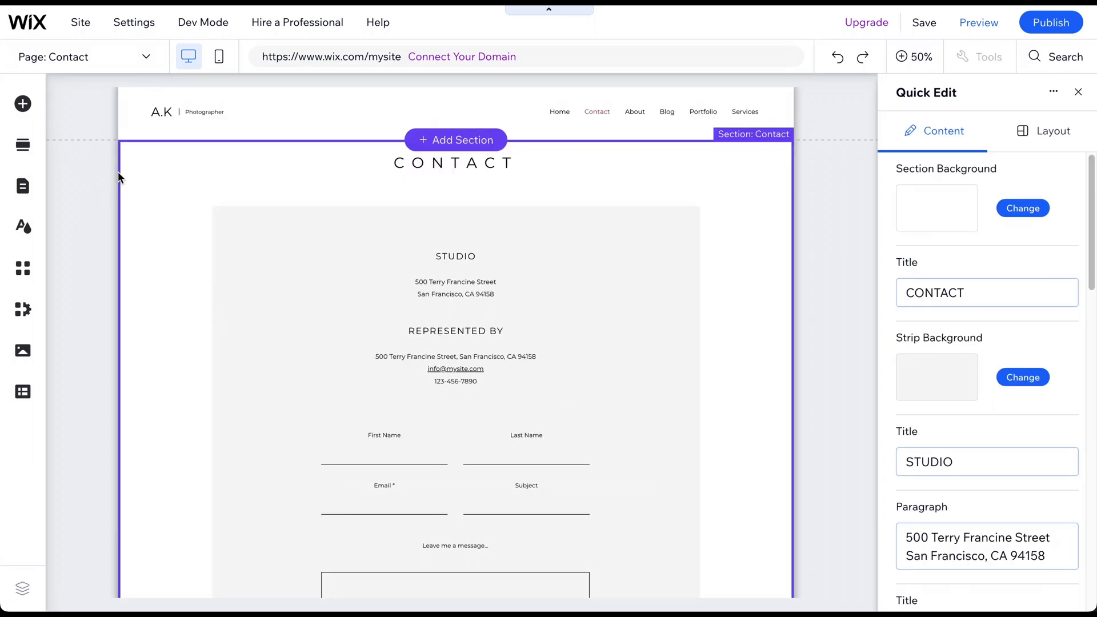
On the Services page, set the first column background to the blue-sky building photo.
{"action": "left_click", "coordinate": [76, 58]}
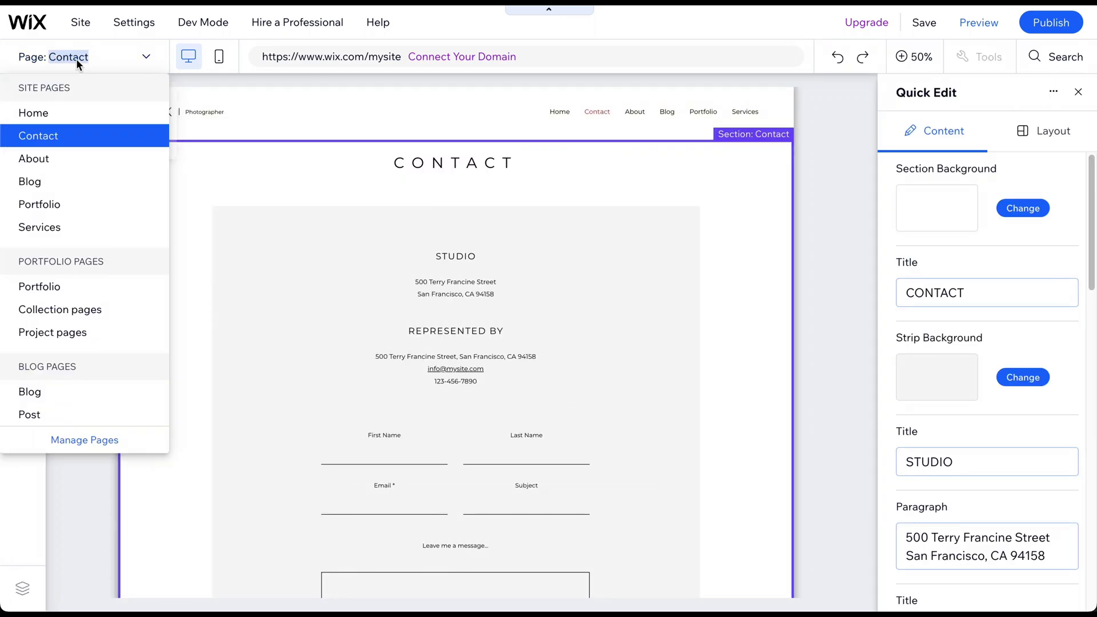
{"action": "left_click", "coordinate": [80, 227]}
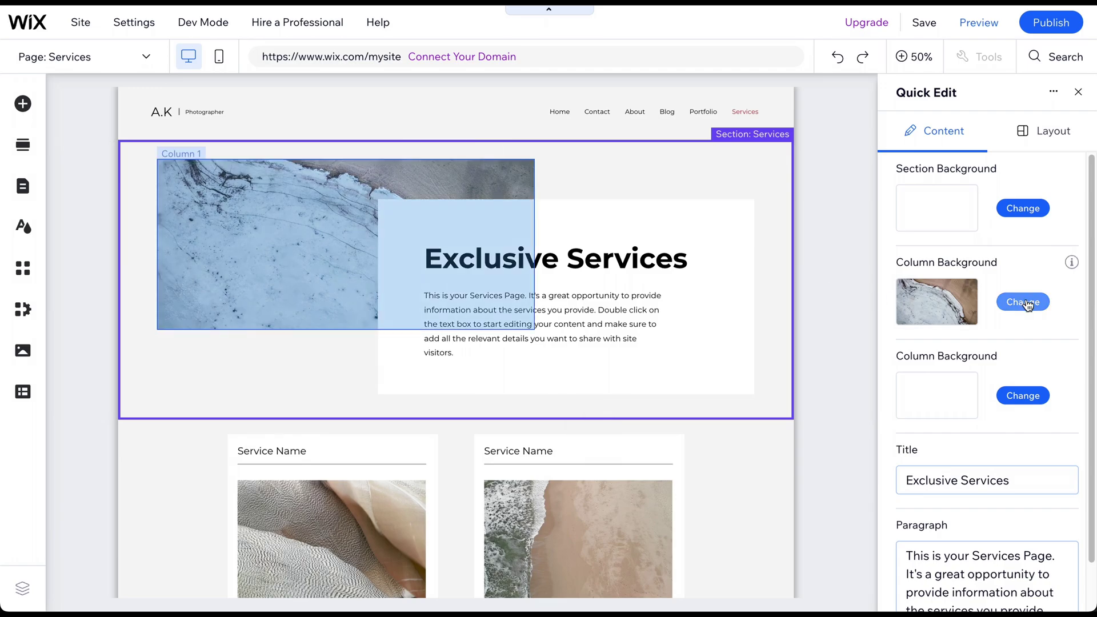
{"action": "left_click", "coordinate": [1023, 302]}
{"action": "scroll", "coordinate": [1012, 314], "scroll_direction": "down", "scroll_amount": 3}
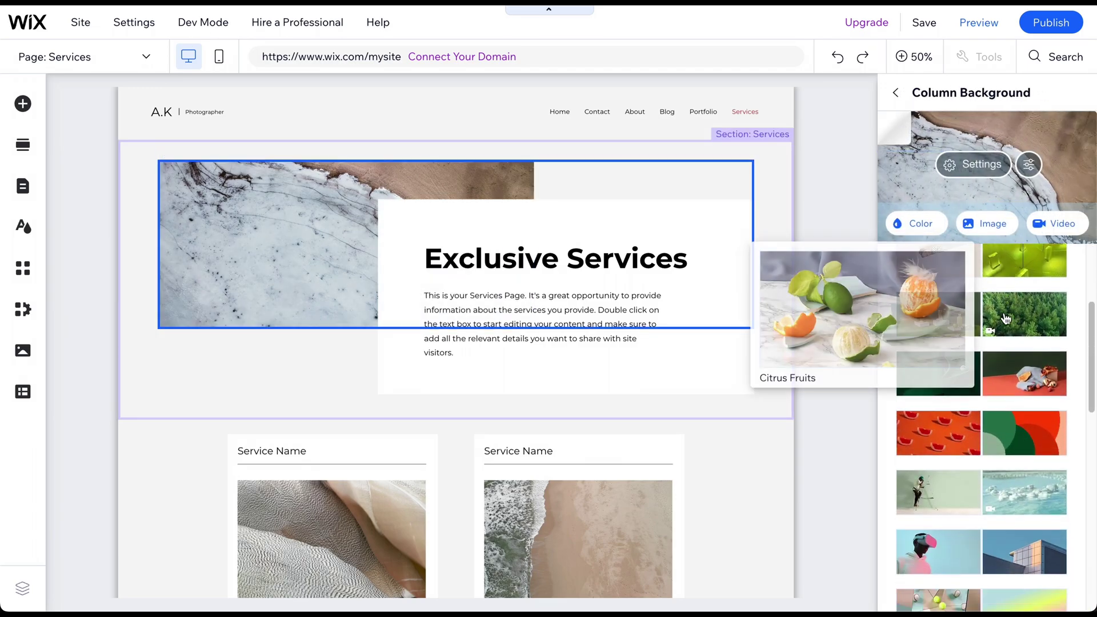
{"action": "scroll", "coordinate": [995, 454], "scroll_direction": "down", "scroll_amount": 1}
{"action": "left_click", "coordinate": [1019, 486]}
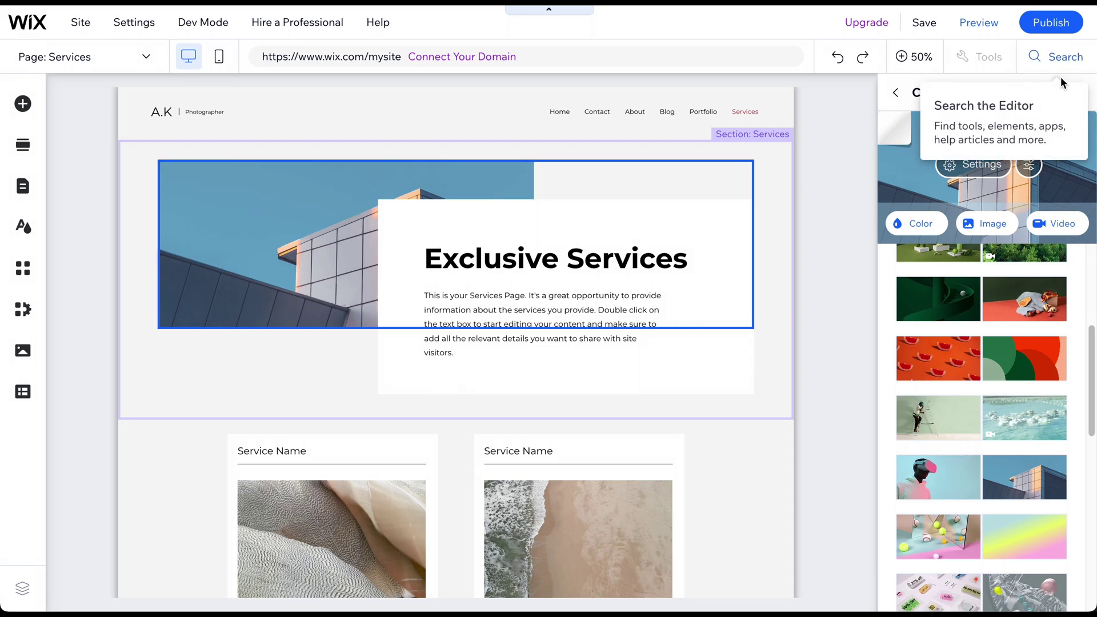
{"action": "left_click", "coordinate": [898, 94]}
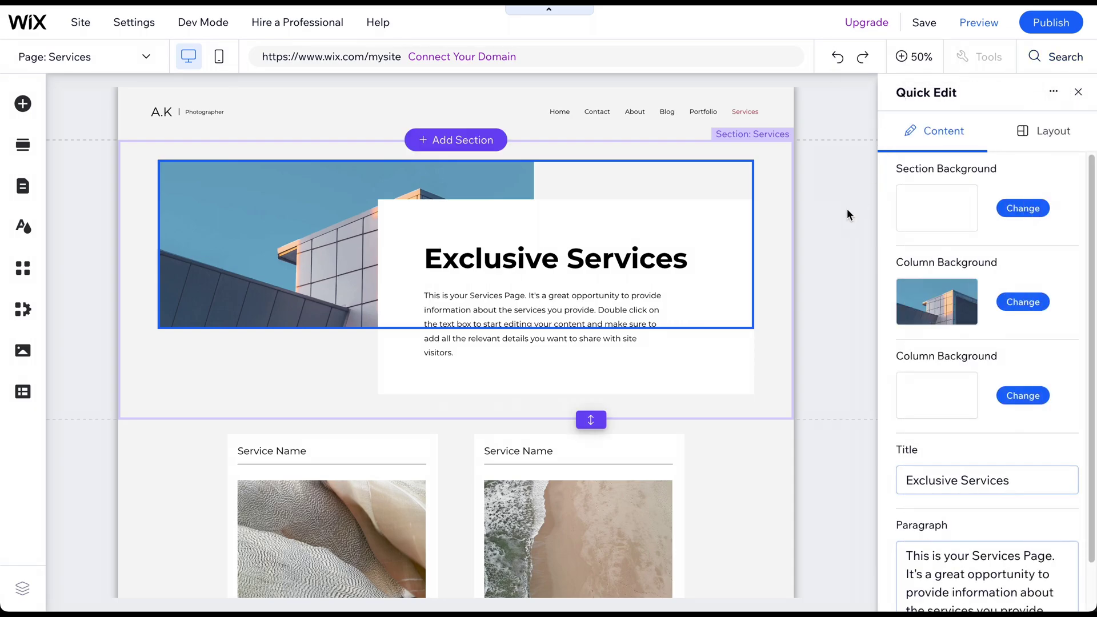
{"action": "left_click", "coordinate": [1079, 93]}
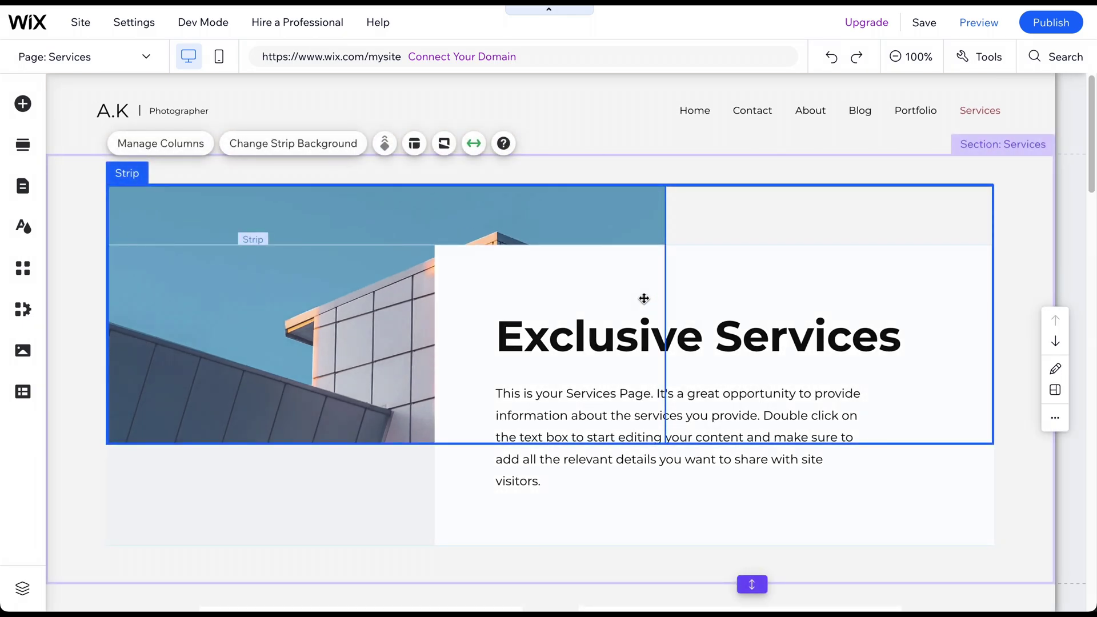
{"action": "scroll", "coordinate": [644, 299], "scroll_direction": "down", "scroll_amount": 5}
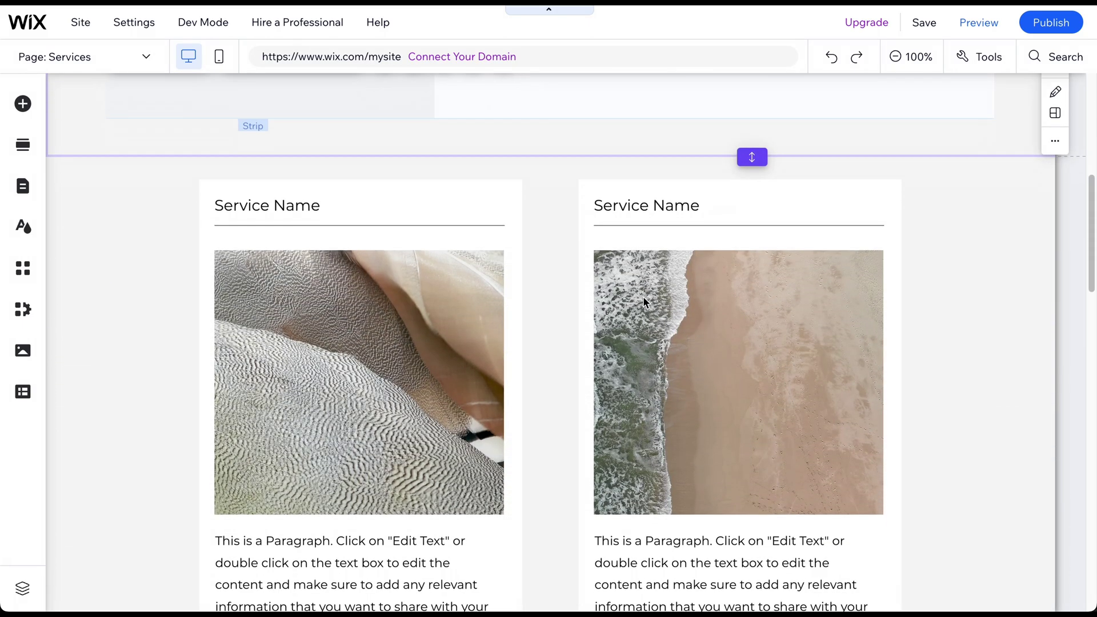
{"action": "scroll", "coordinate": [643, 299], "scroll_direction": "down", "scroll_amount": 4}
{"action": "scroll", "coordinate": [645, 302], "scroll_direction": "down", "scroll_amount": 5}
{"action": "scroll", "coordinate": [644, 302], "scroll_direction": "down", "scroll_amount": 5}
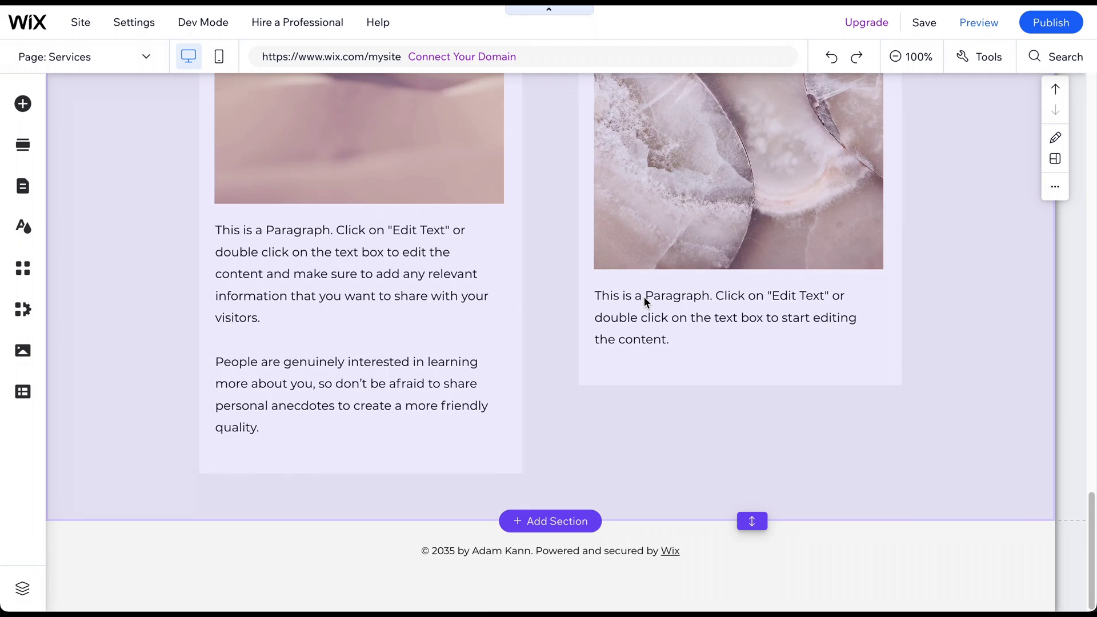
Drag the three-column Testimonials design from Add Section below the service cards.
{"action": "left_click", "coordinate": [556, 521]}
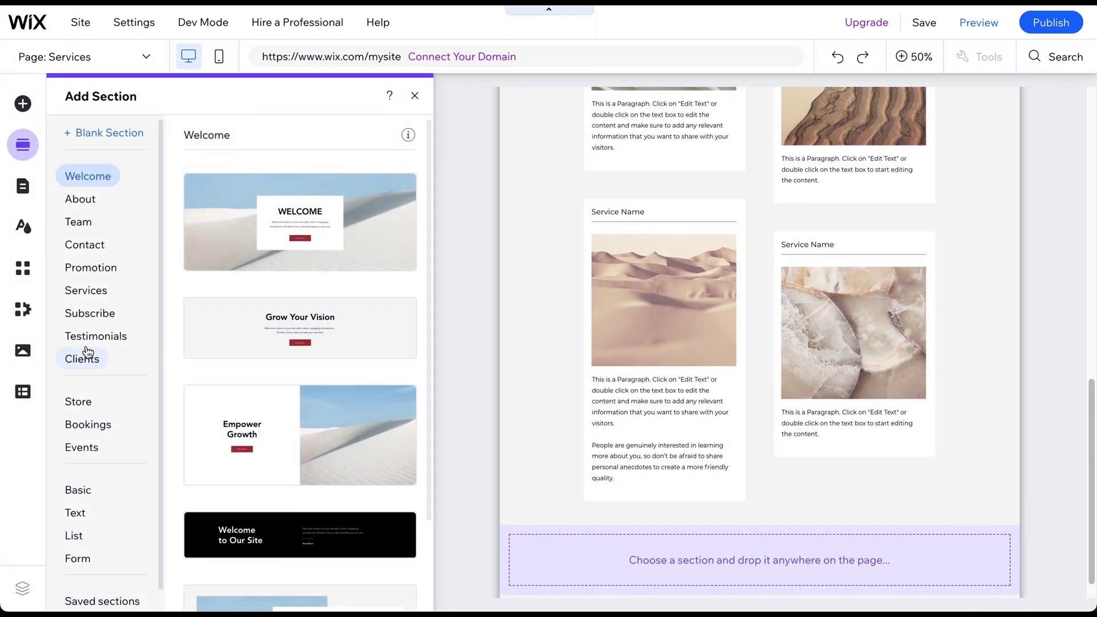
{"action": "left_click", "coordinate": [87, 347]}
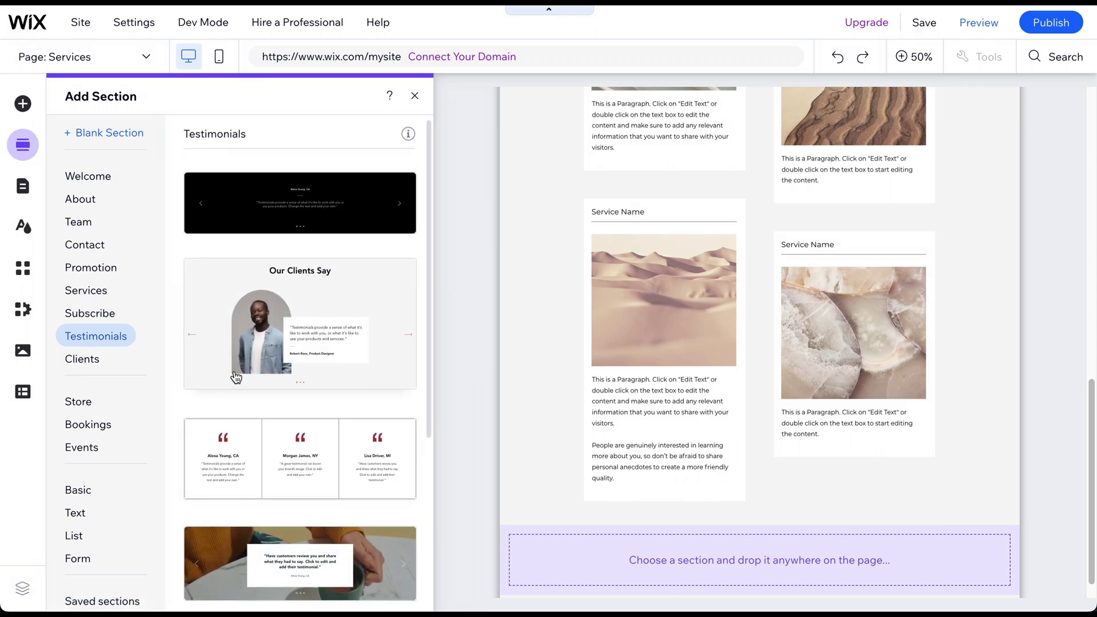
{"action": "scroll", "coordinate": [235, 374], "scroll_direction": "down", "scroll_amount": 2}
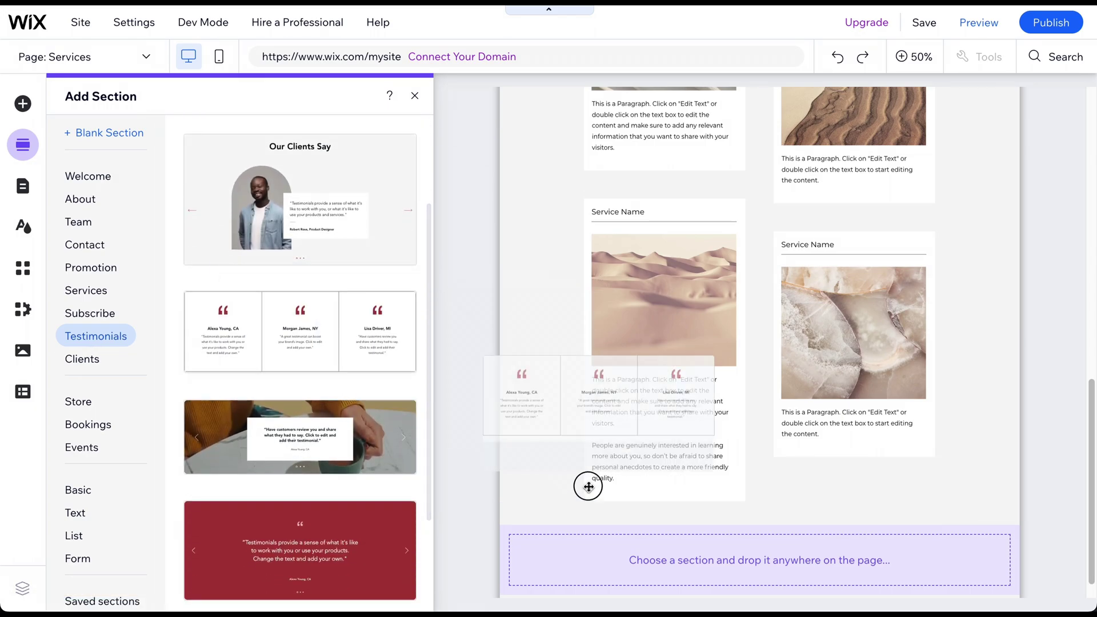
{"action": "left_click_drag", "start_coordinate": [243, 362], "coordinate": [723, 594]}
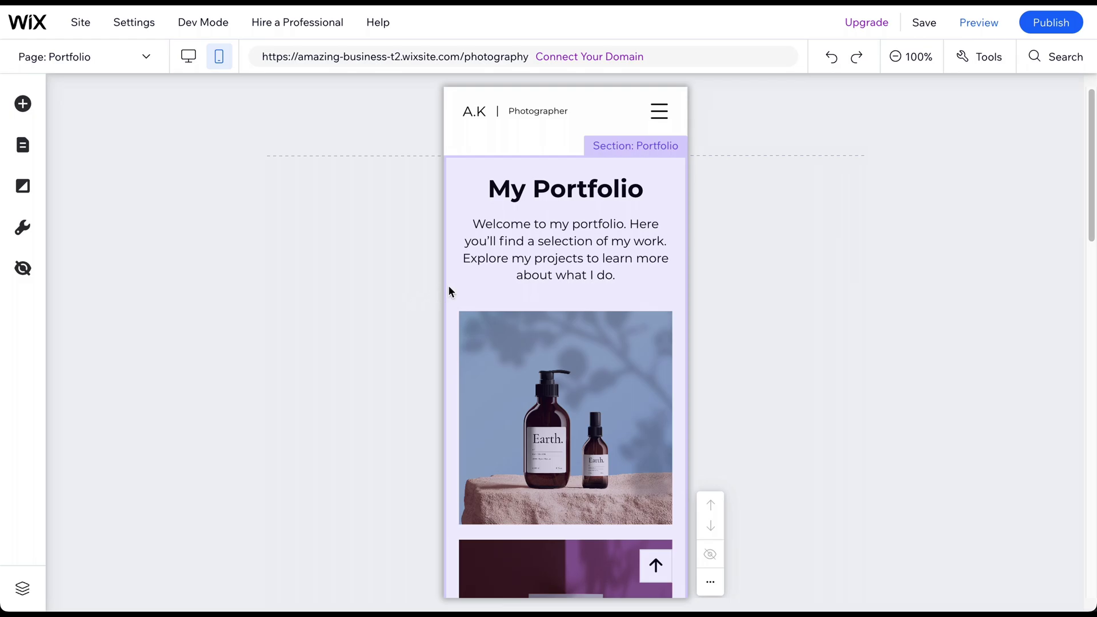
{"action": "left_click", "coordinate": [974, 23]}
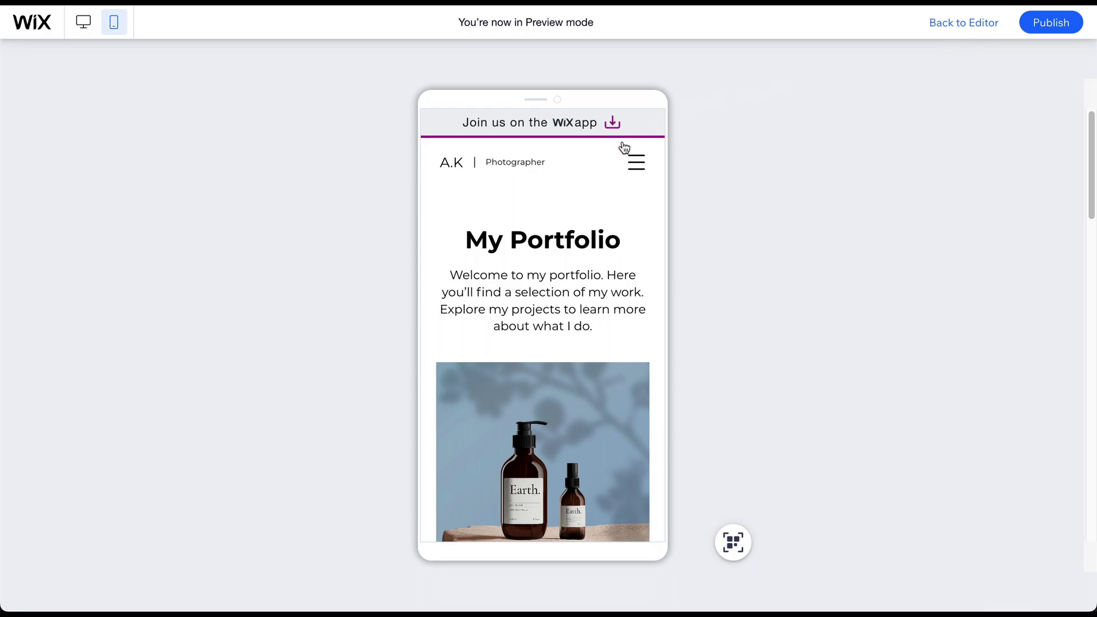
{"action": "scroll", "coordinate": [572, 277], "scroll_direction": "down", "scroll_amount": 1}
{"action": "scroll", "coordinate": [573, 277], "scroll_direction": "down", "scroll_amount": 4}
{"action": "scroll", "coordinate": [576, 287], "scroll_direction": "down", "scroll_amount": 2}
{"action": "scroll", "coordinate": [575, 286], "scroll_direction": "down", "scroll_amount": 3}
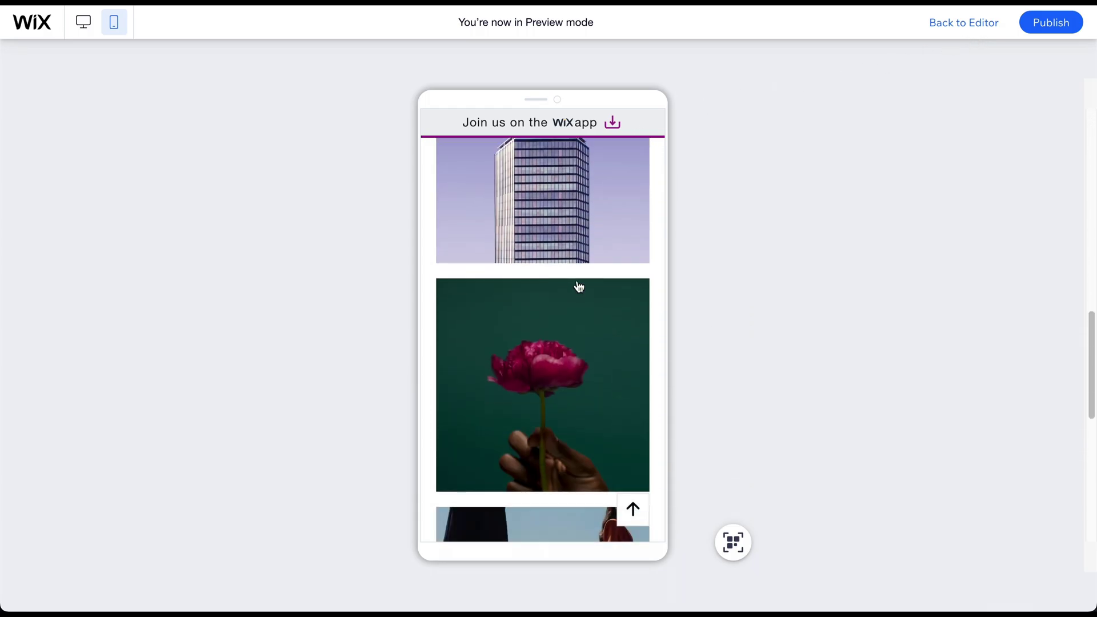
{"action": "scroll", "coordinate": [576, 287], "scroll_direction": "up", "scroll_amount": 8}
{"action": "scroll", "coordinate": [579, 287], "scroll_direction": "up", "scroll_amount": 2}
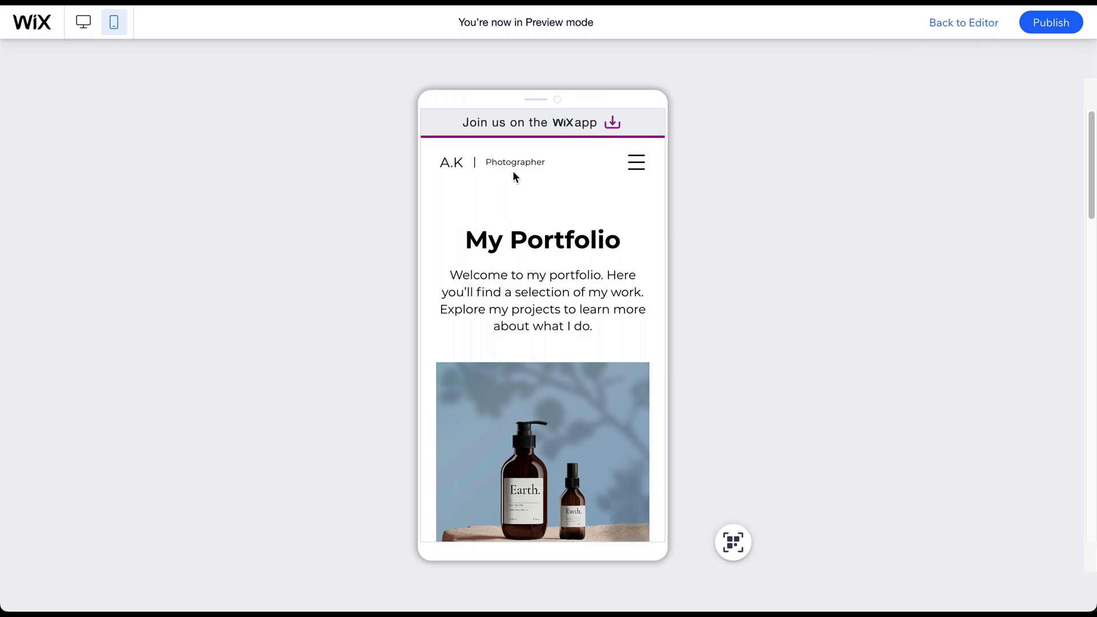
{"action": "left_click", "coordinate": [964, 37]}
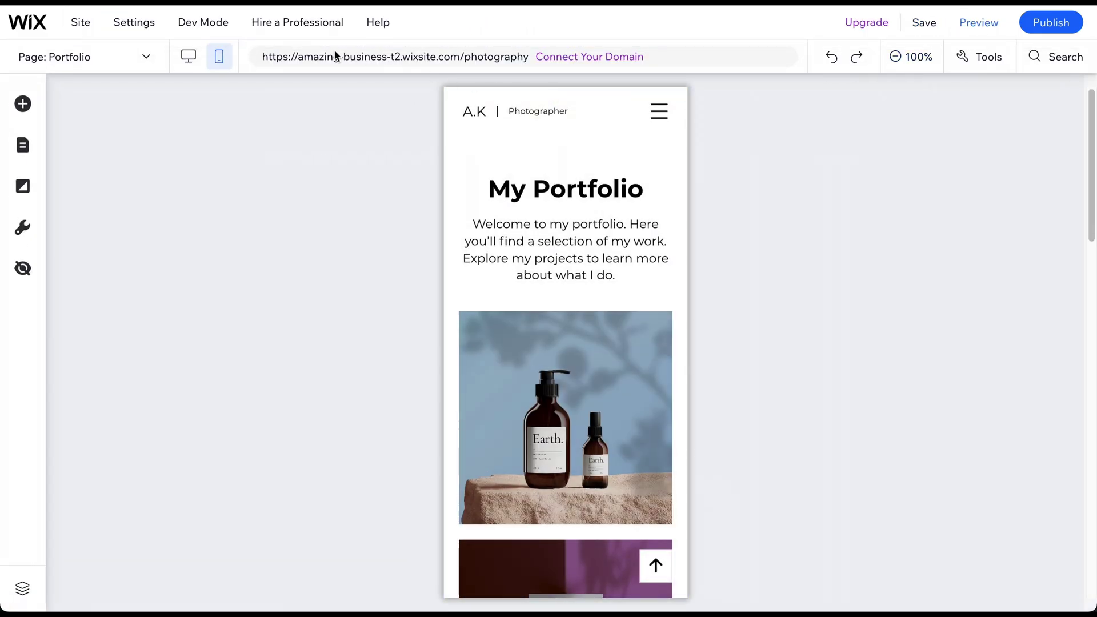
Remove the Photographer tagline from the Portfolio mobile header, leaving only A.K and the menu.
{"action": "left_click", "coordinate": [189, 56]}
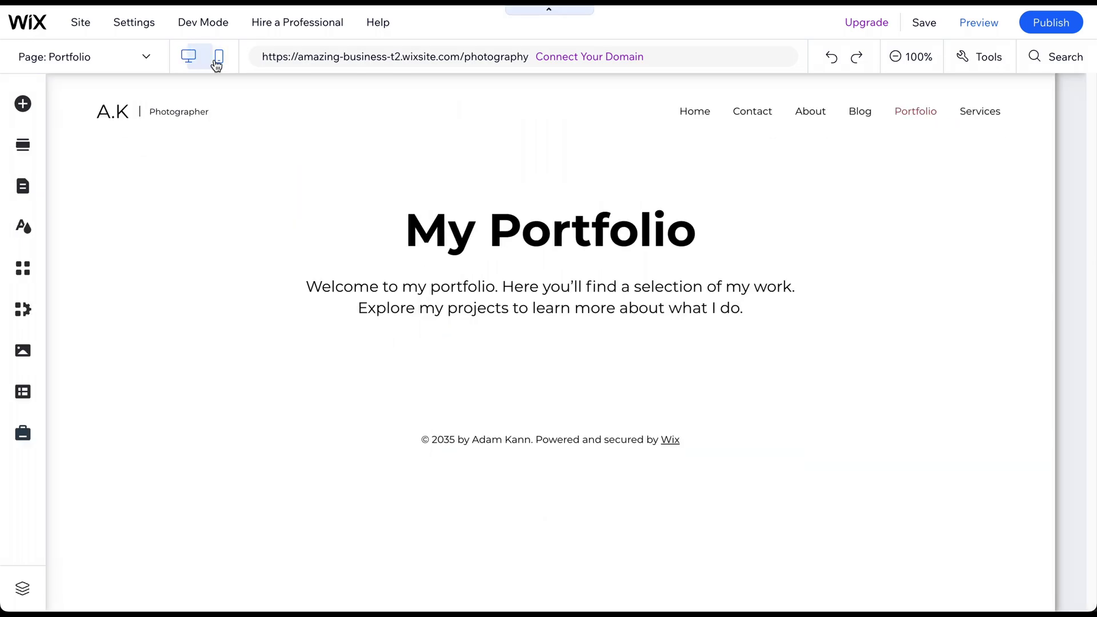
{"action": "left_click", "coordinate": [219, 56]}
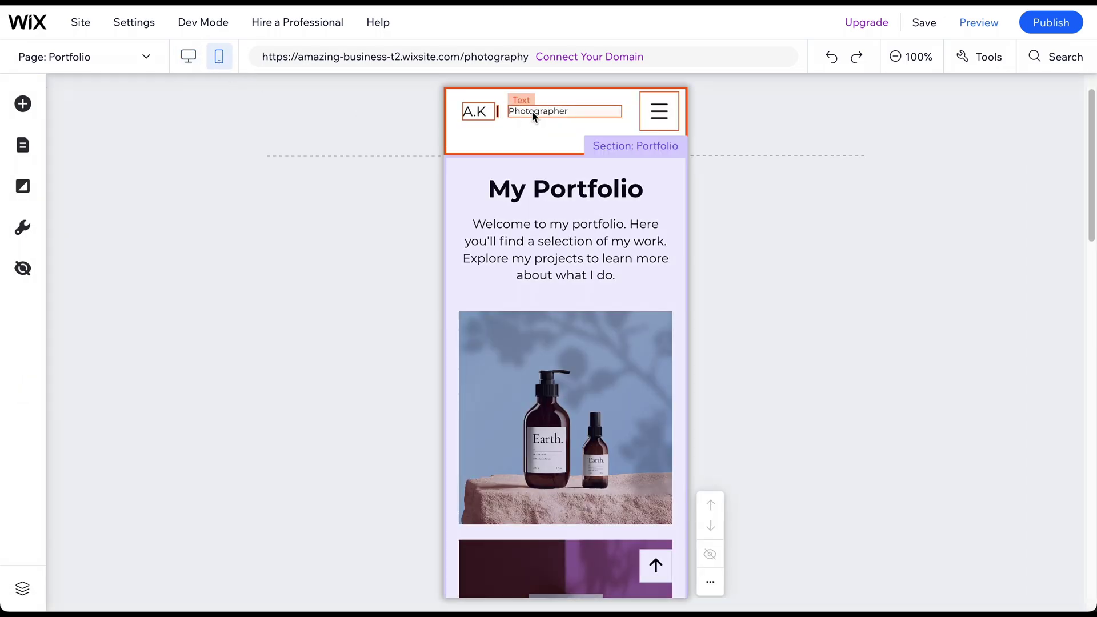
{"action": "left_click", "coordinate": [533, 114]}
{"action": "key", "text": "Delete"}
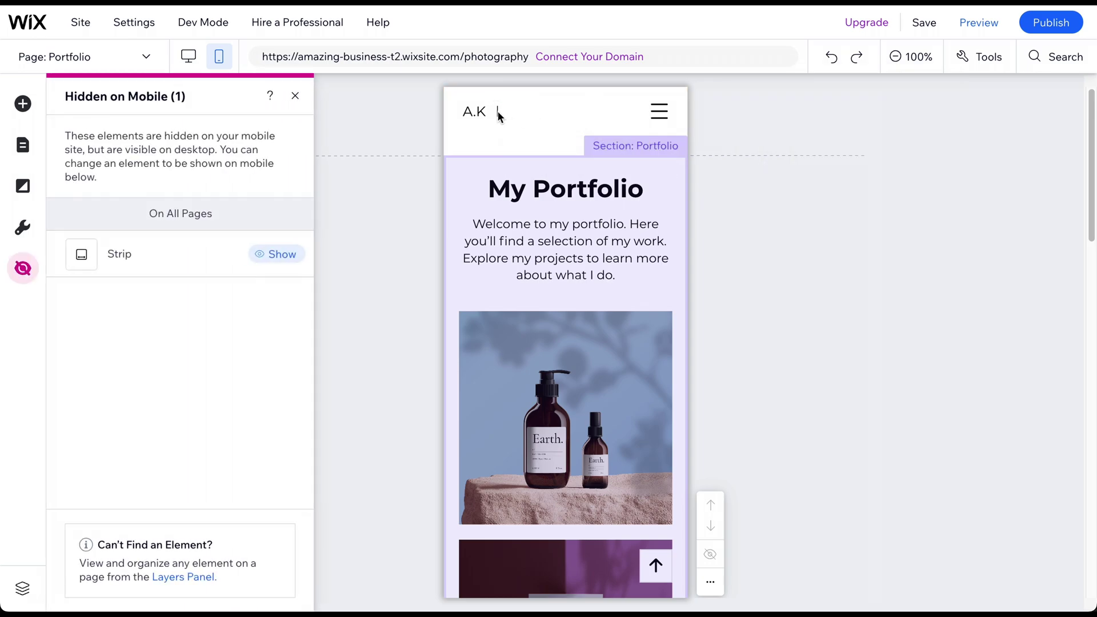
{"action": "left_click", "coordinate": [496, 115]}
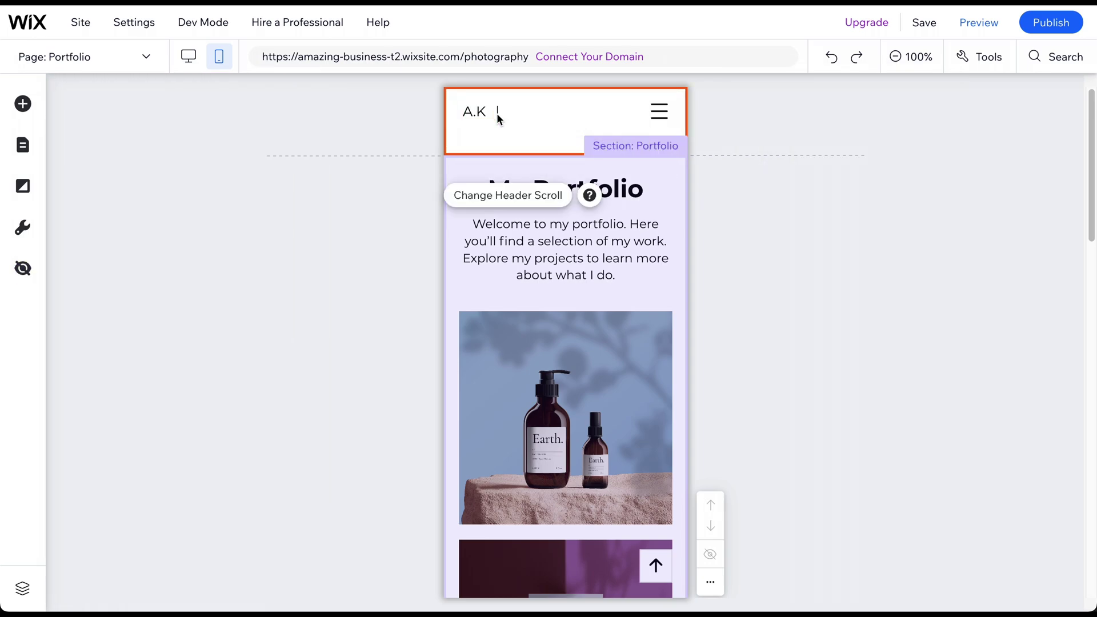
{"action": "left_click", "coordinate": [498, 118]}
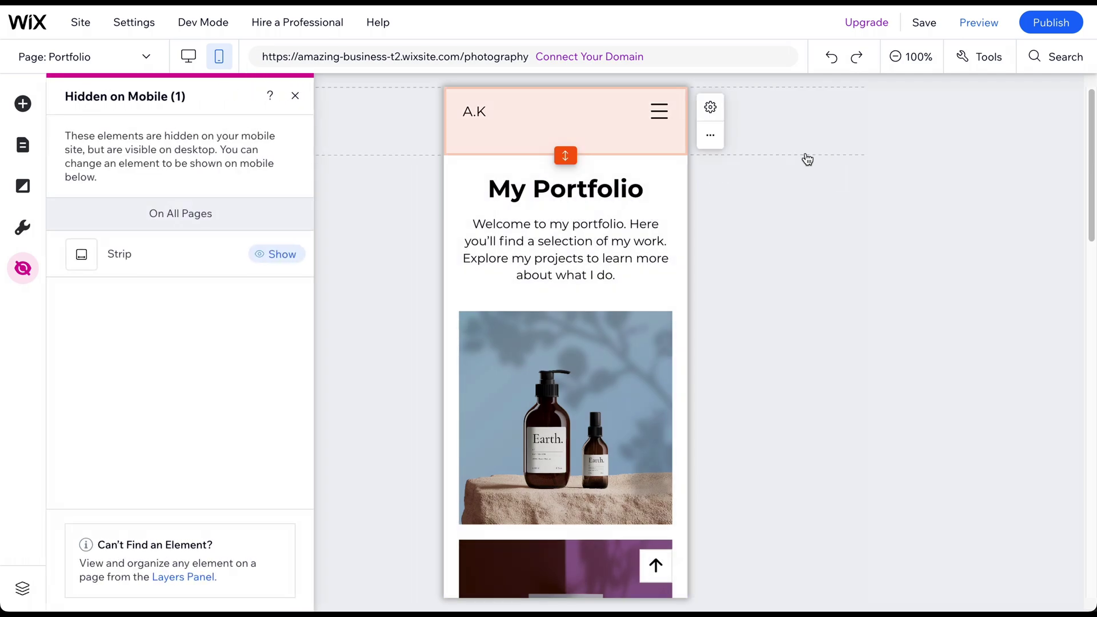
{"action": "left_click", "coordinate": [815, 196]}
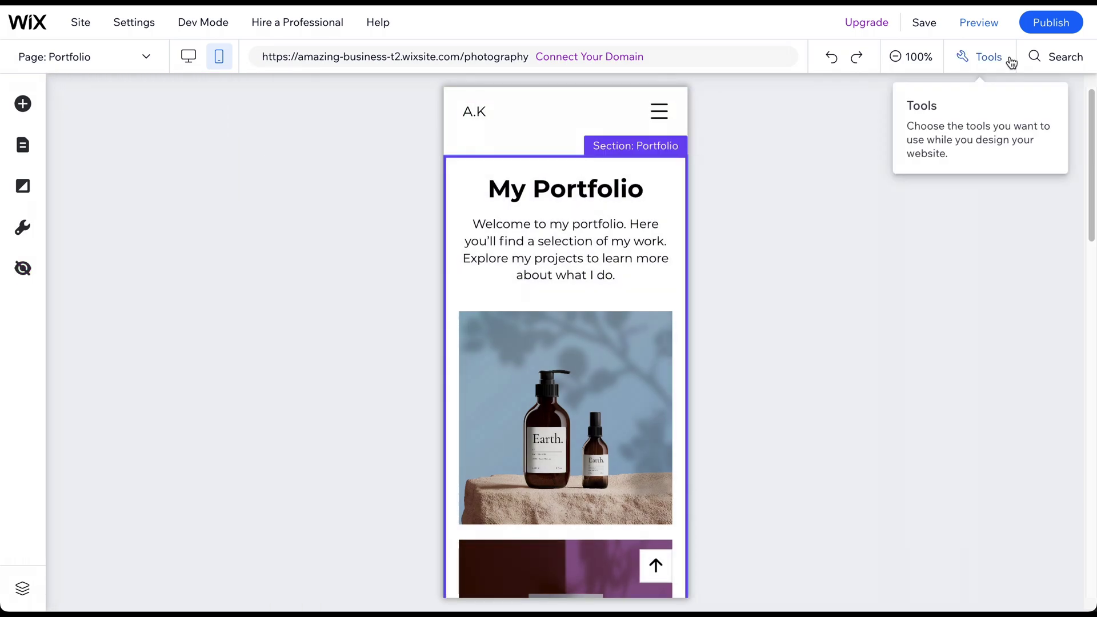
Preview the mobile site, publish it live, and highlight the live URL before closing the dialog.
{"action": "left_click", "coordinate": [979, 23]}
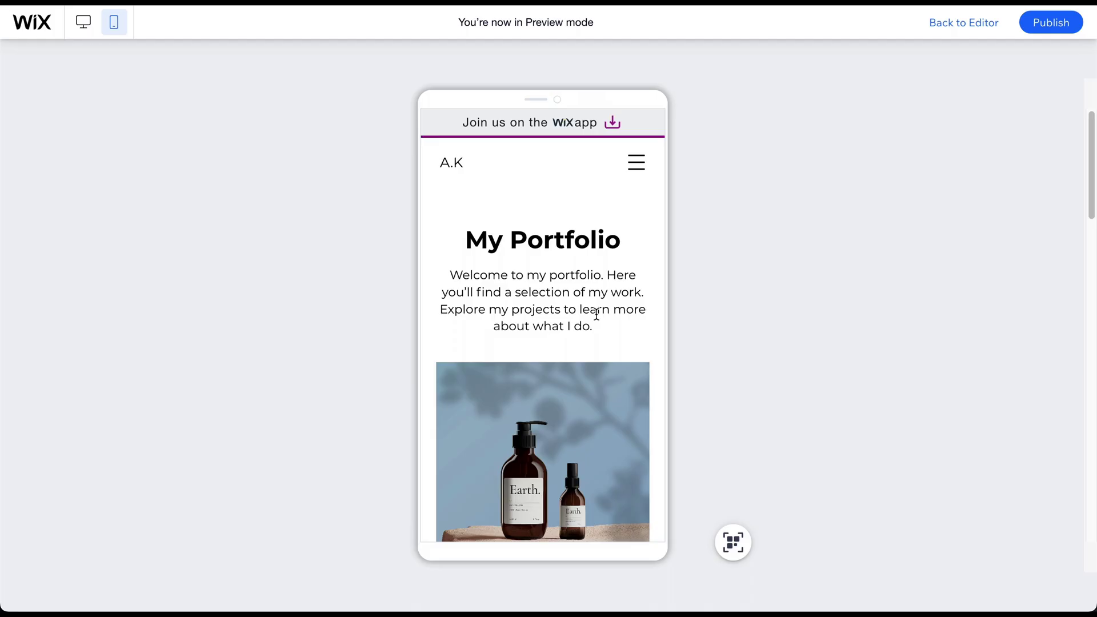
{"action": "left_click", "coordinate": [1057, 28]}
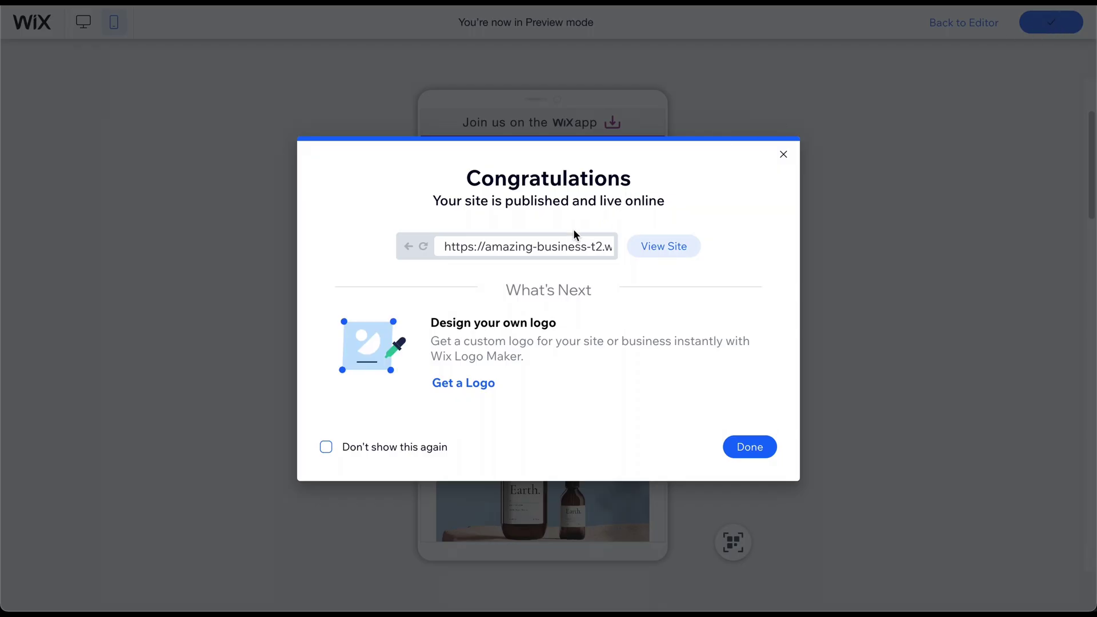
{"action": "left_click", "coordinate": [580, 250]}
{"action": "left_click_drag", "start_coordinate": [580, 250], "coordinate": [631, 256]}
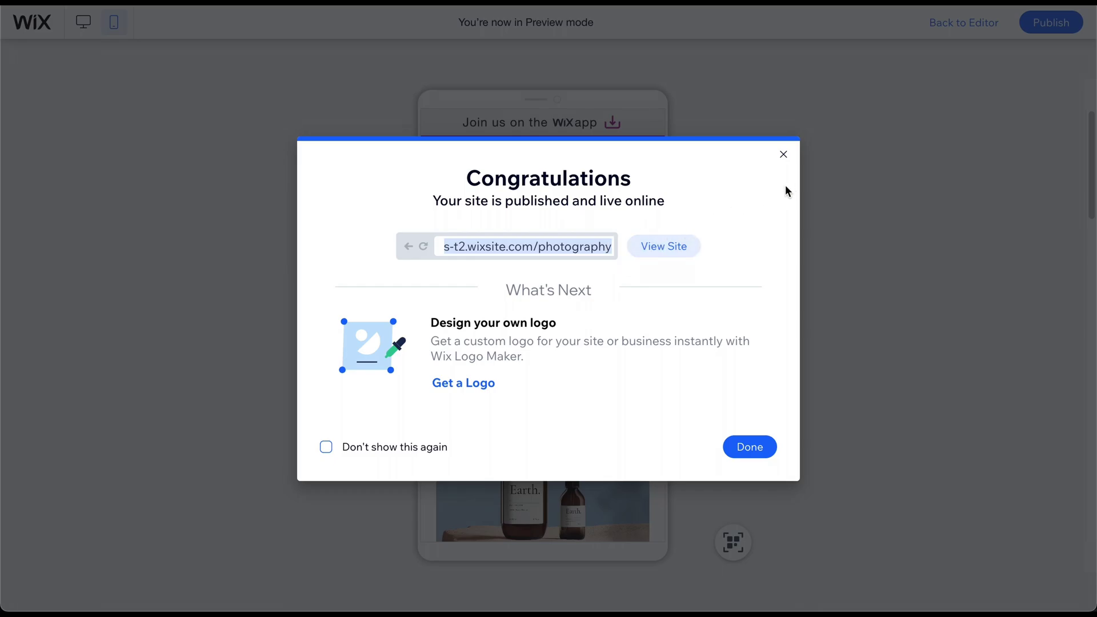
{"action": "left_click", "coordinate": [783, 157]}
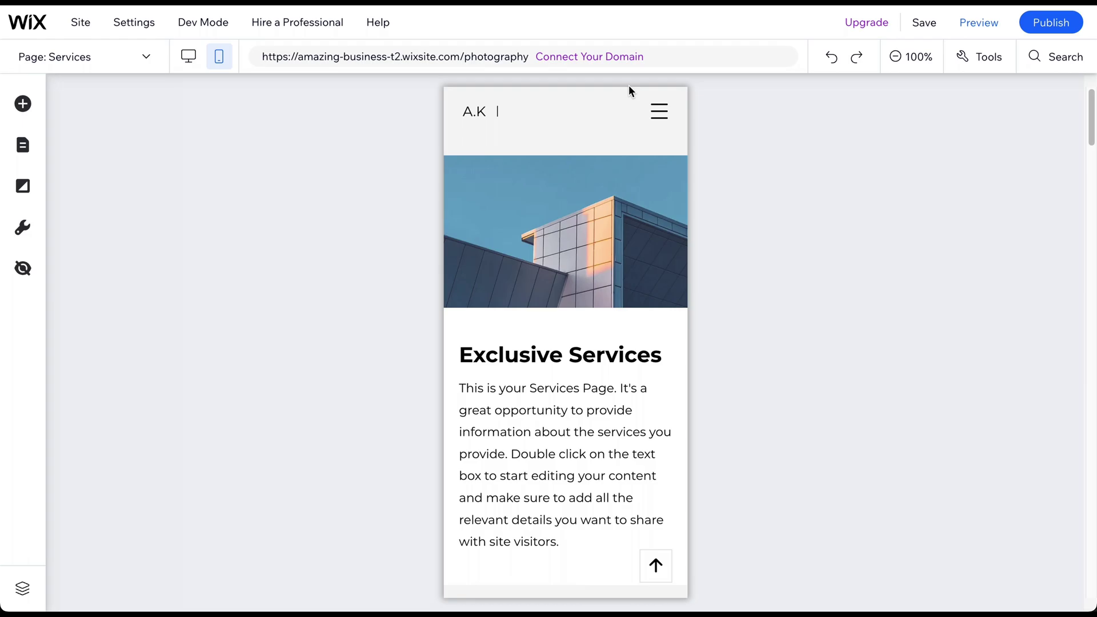
Choose to get a new domain name from the Connect Your Domain dialog.
{"action": "left_click", "coordinate": [592, 60]}
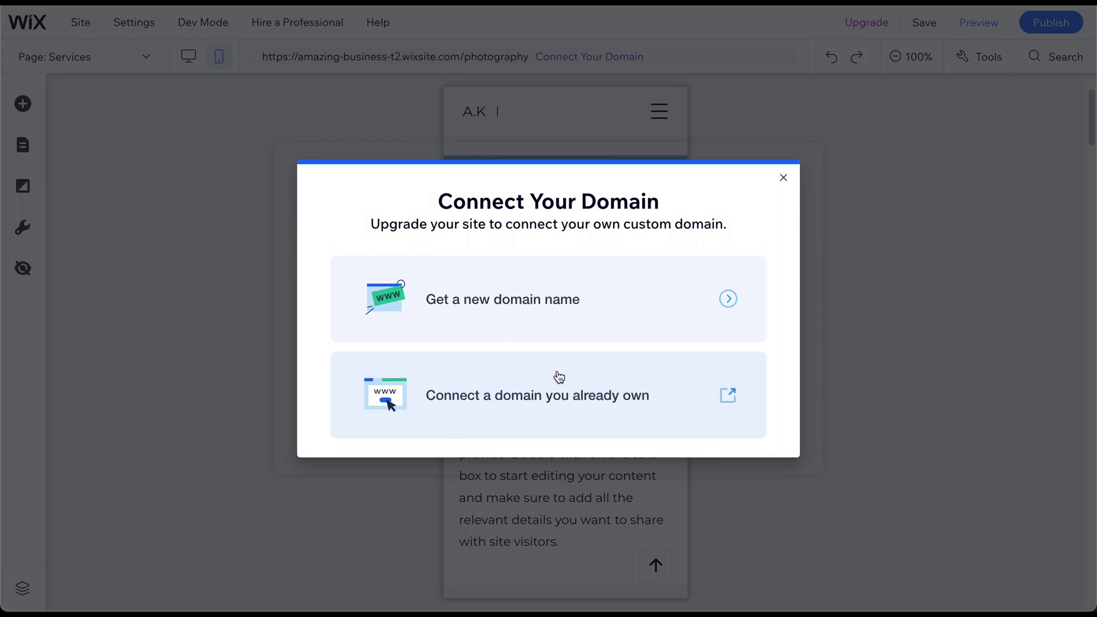
{"action": "left_click", "coordinate": [729, 301]}
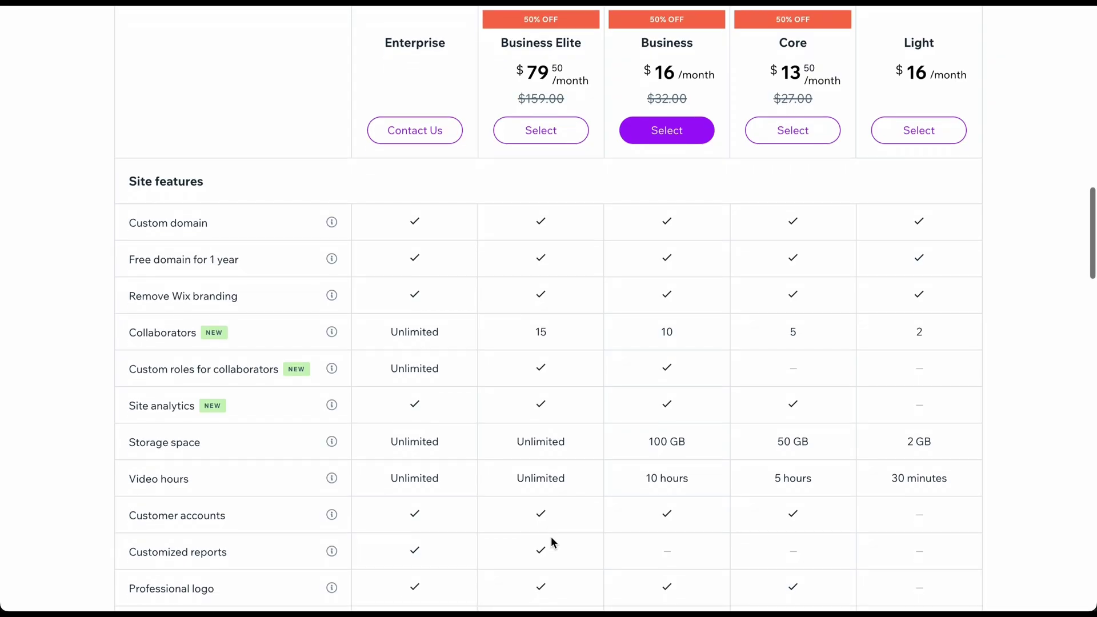
{"action": "scroll", "coordinate": [552, 543], "scroll_direction": "down", "scroll_amount": 1}
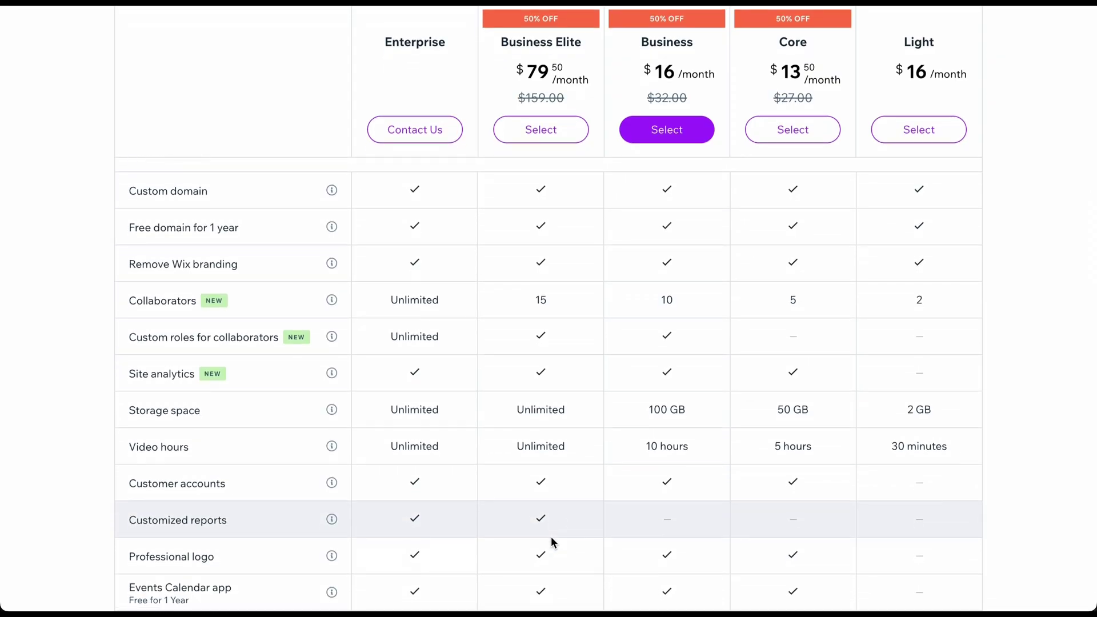
{"action": "scroll", "coordinate": [551, 542], "scroll_direction": "down", "scroll_amount": 2}
{"action": "scroll", "coordinate": [551, 542], "scroll_direction": "down", "scroll_amount": 1}
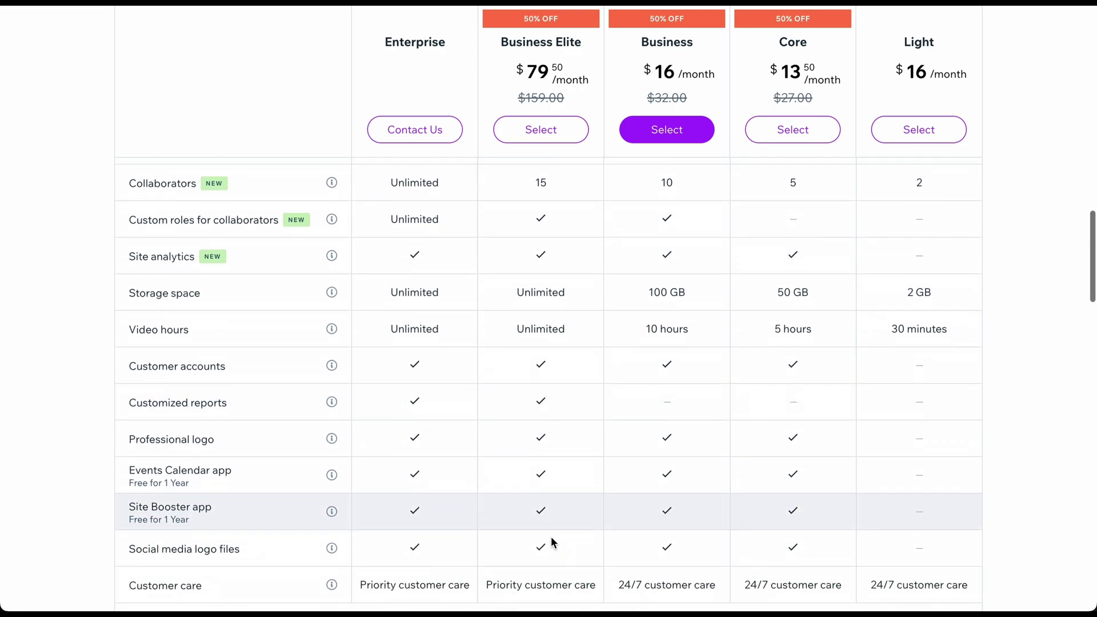
{"action": "scroll", "coordinate": [552, 543], "scroll_direction": "down", "scroll_amount": 2}
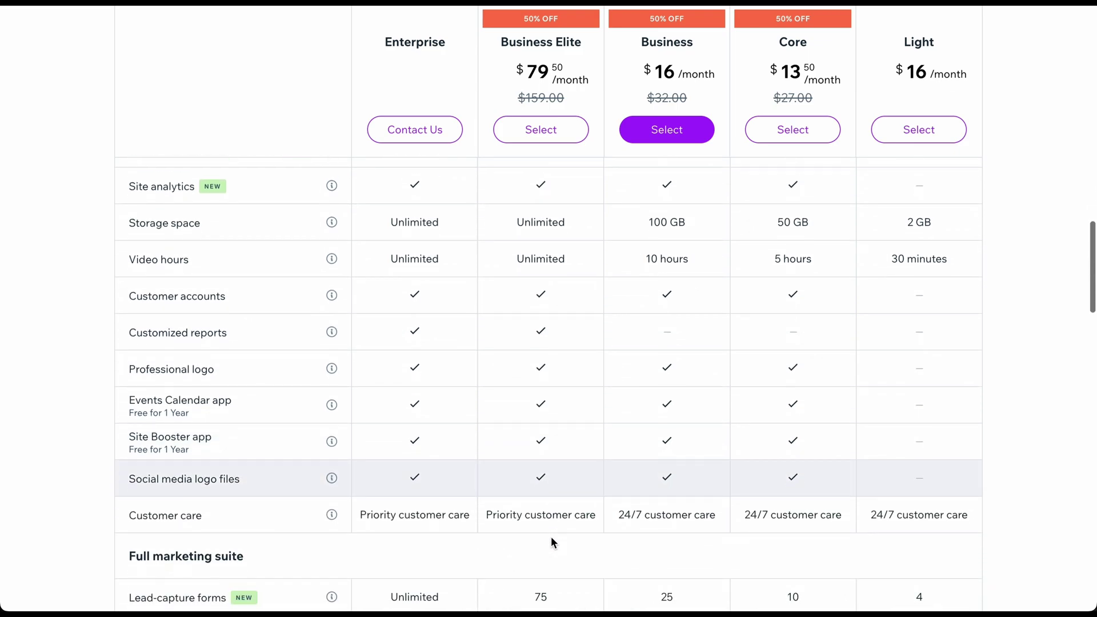